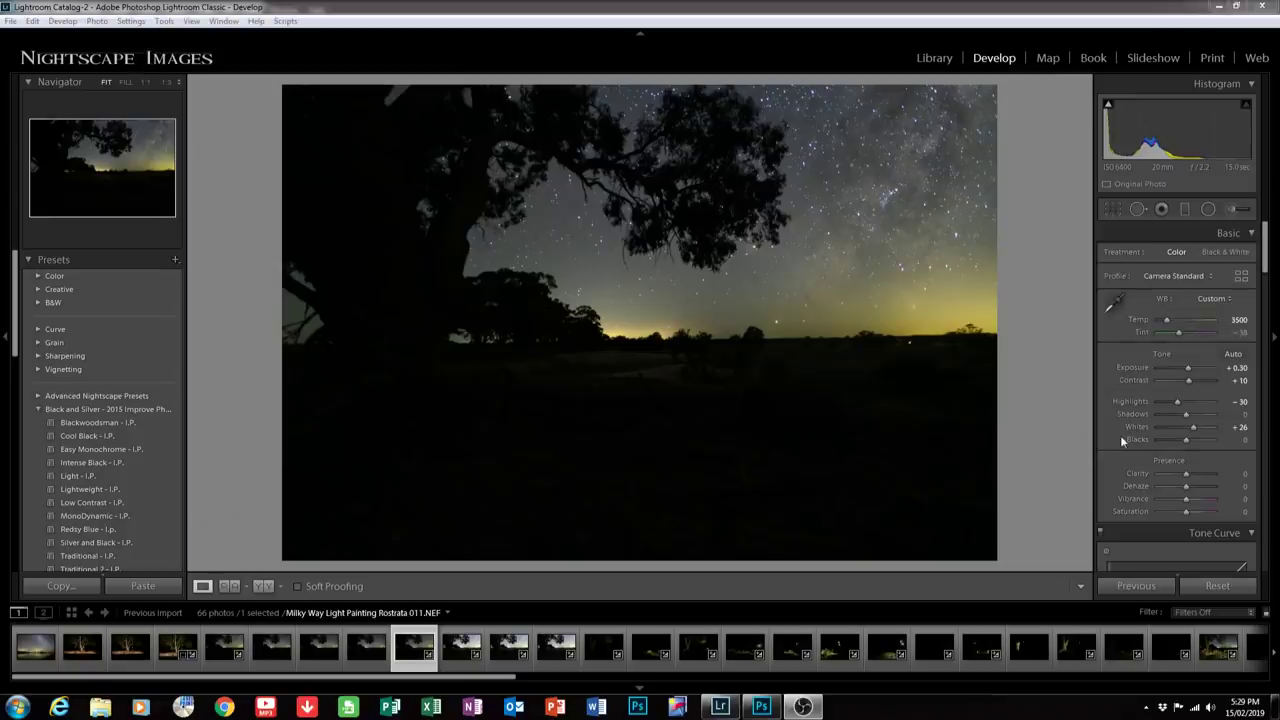
Review the sky photo's tone, noise reduction and lens correction settings, and look through the light-painted frames 016 to 021.
scroll(1114, 449, down, 10)
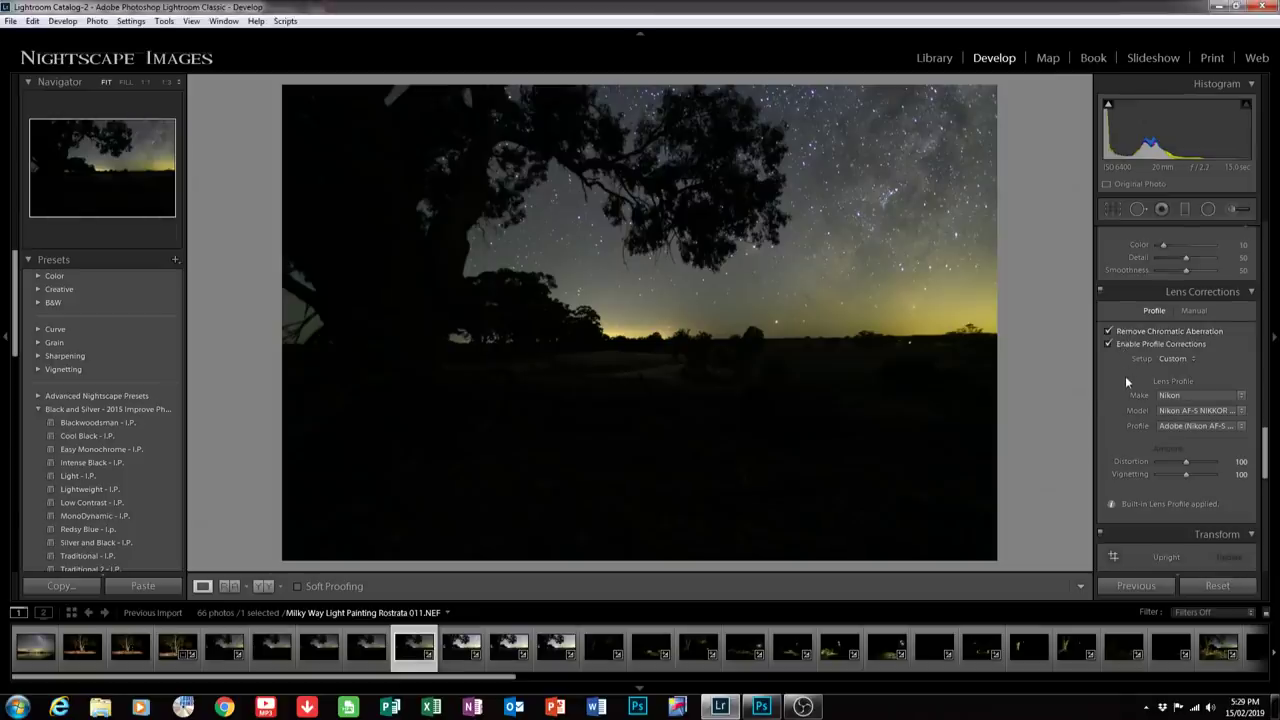
scroll(1125, 376, up, 2)
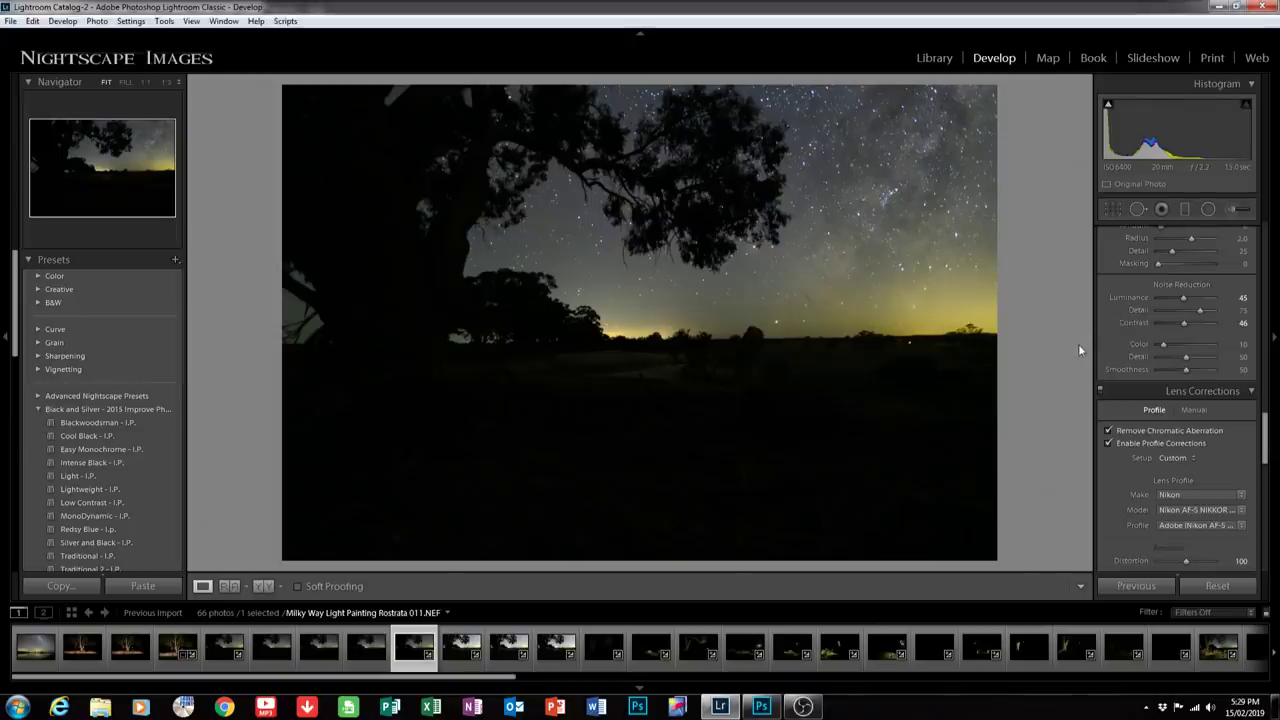
scroll(1100, 352, up, 10)
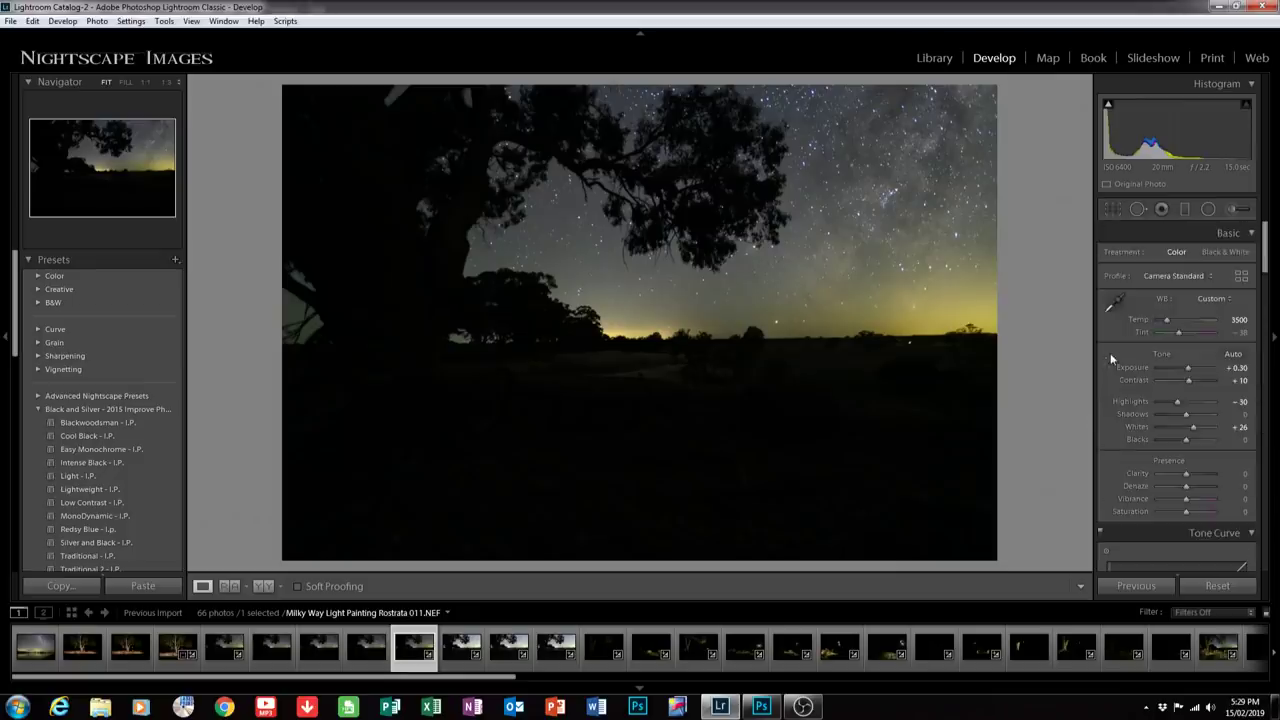
click(648, 650)
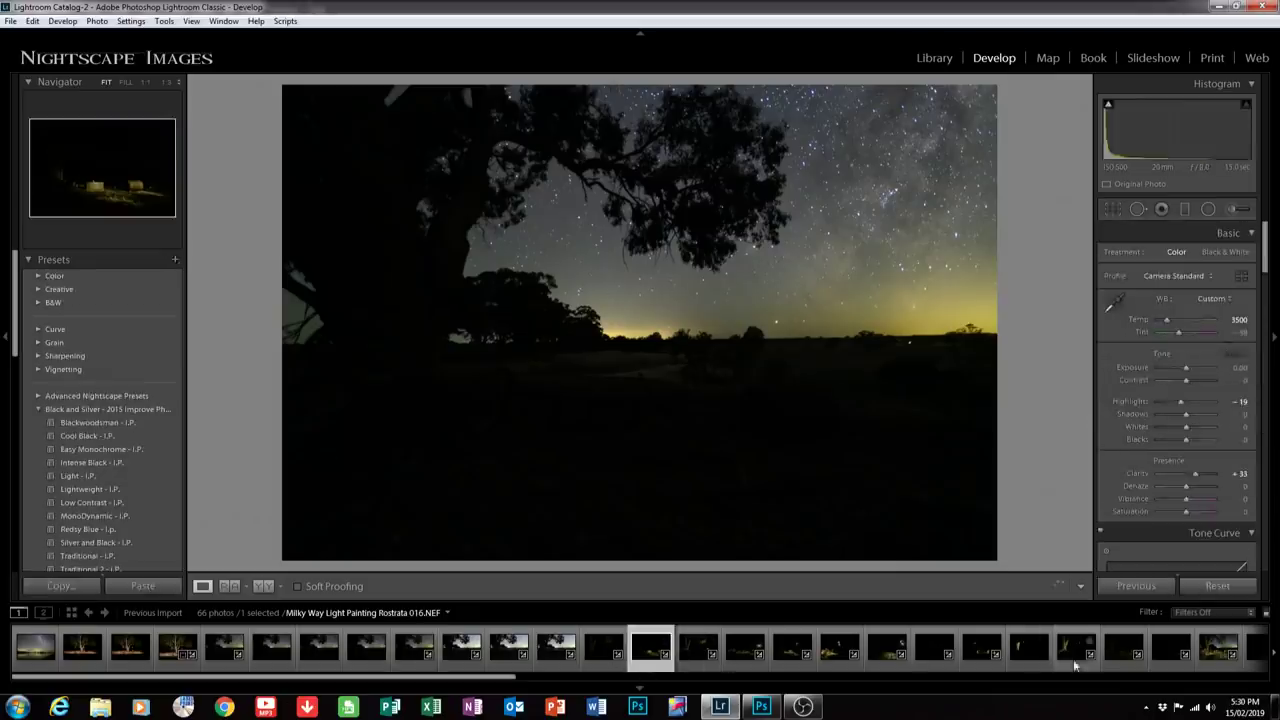
click(705, 660)
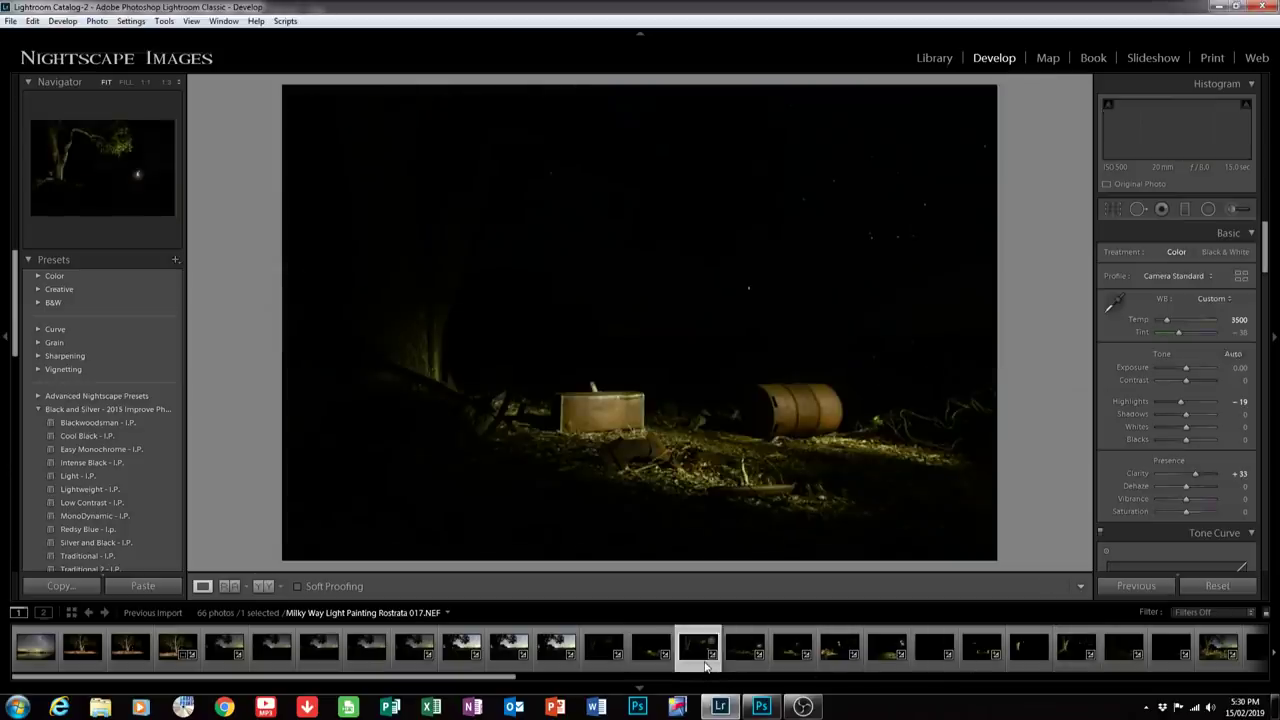
click(788, 660)
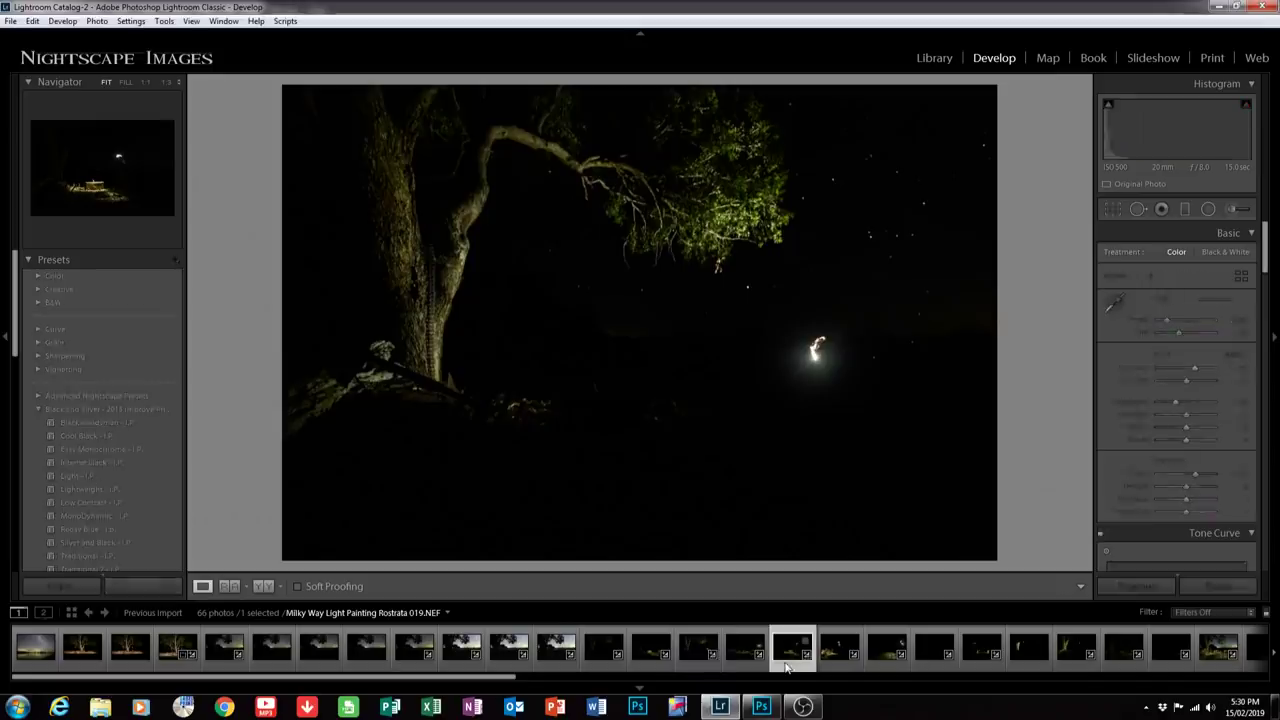
click(842, 668)
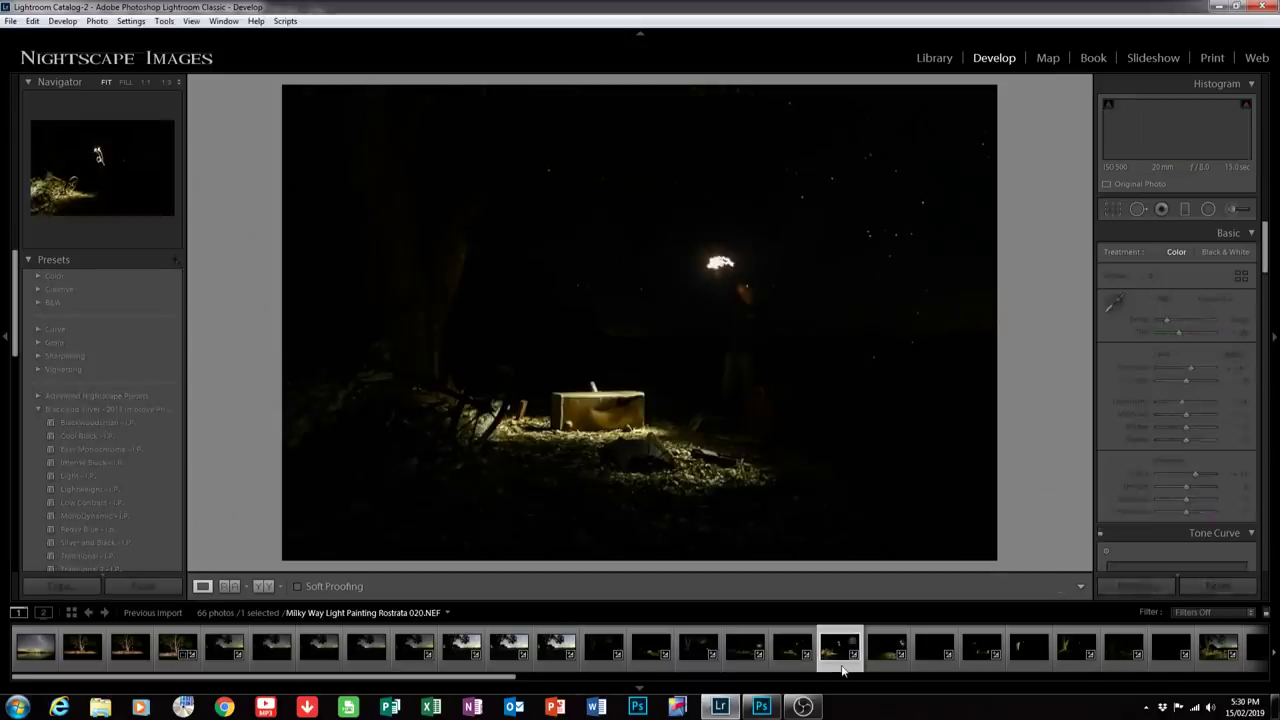
click(881, 665)
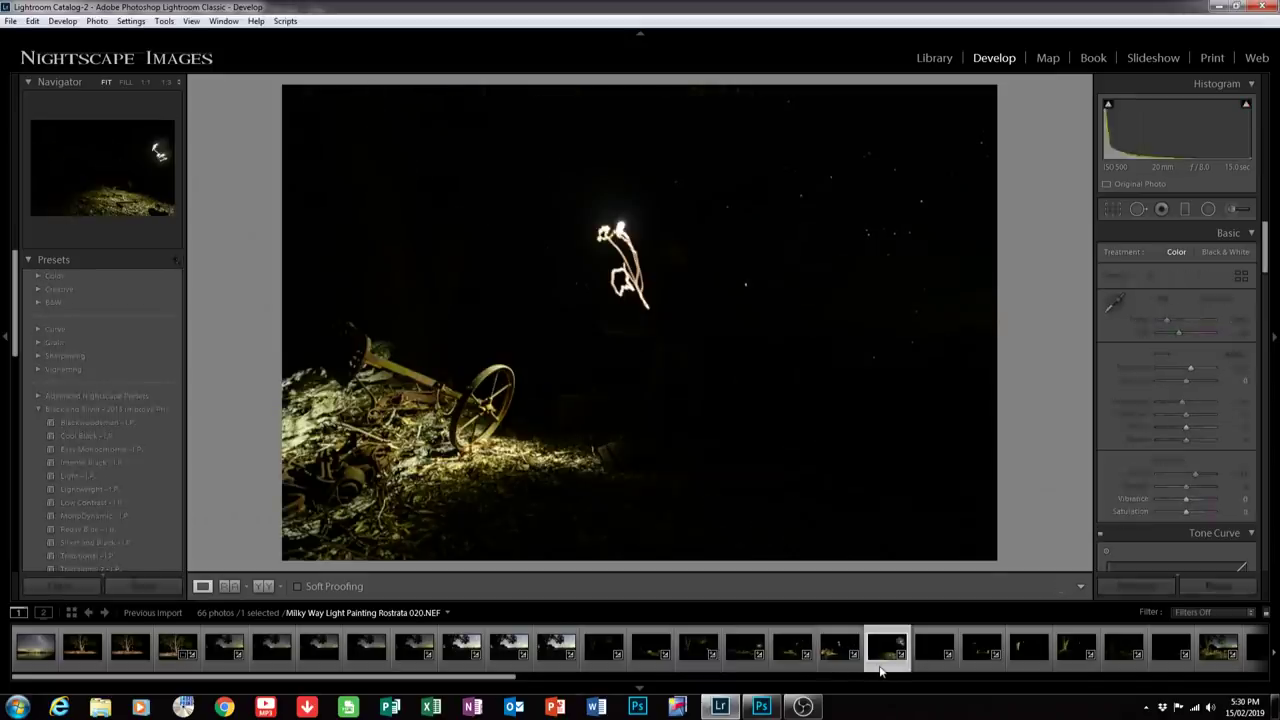
Select frames 015 to 027 except 024, add sky frame 011, and open them as layers in Photoshop.
click(605, 665)
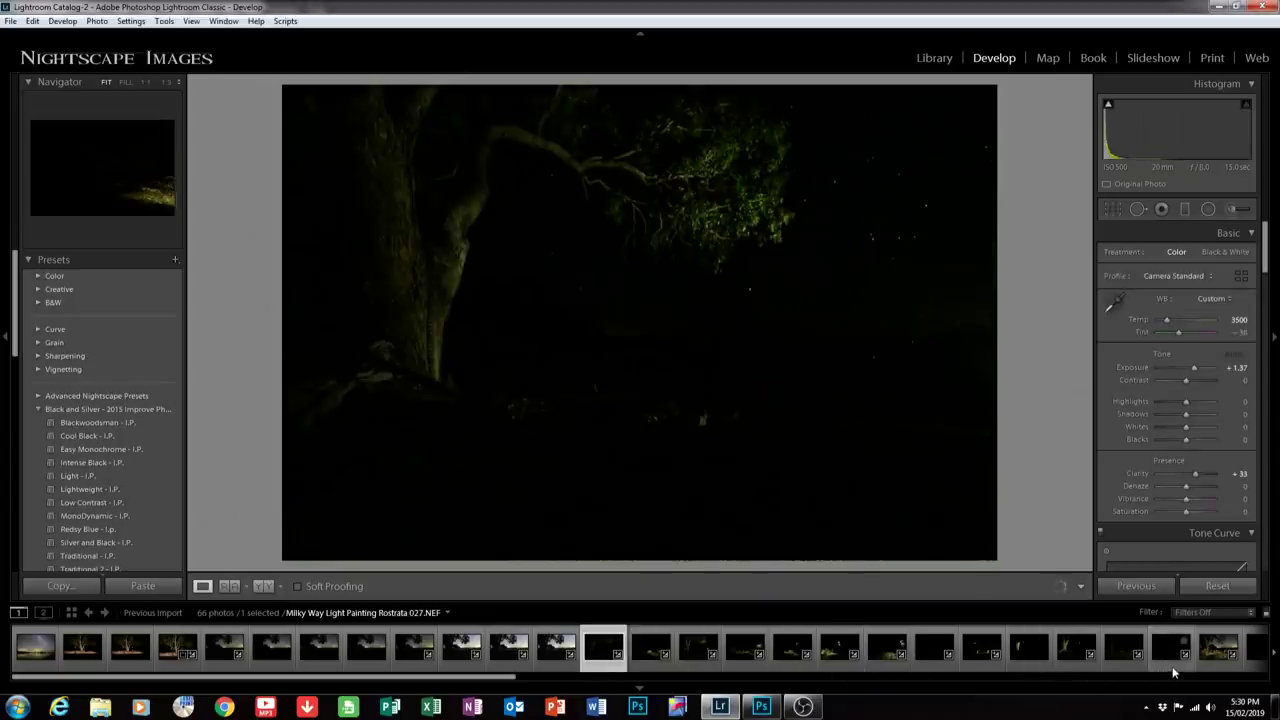
shift+click(1174, 670)
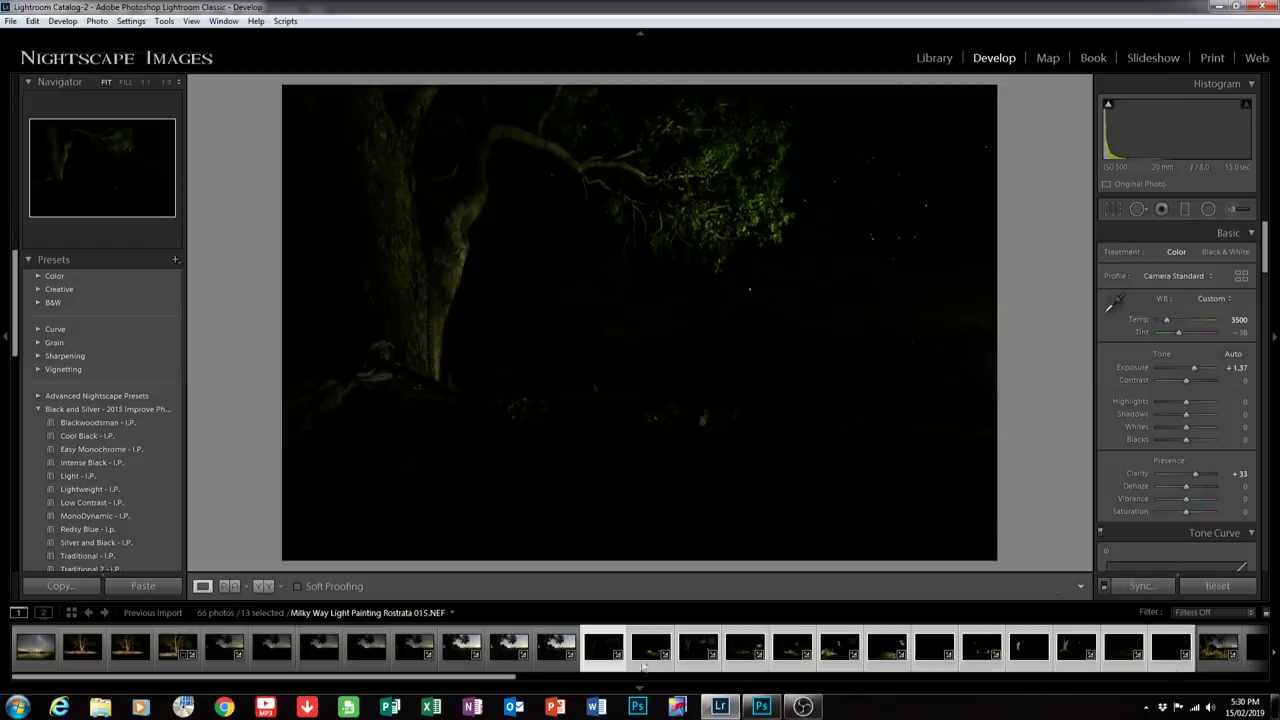
ctrl+click(1033, 667)
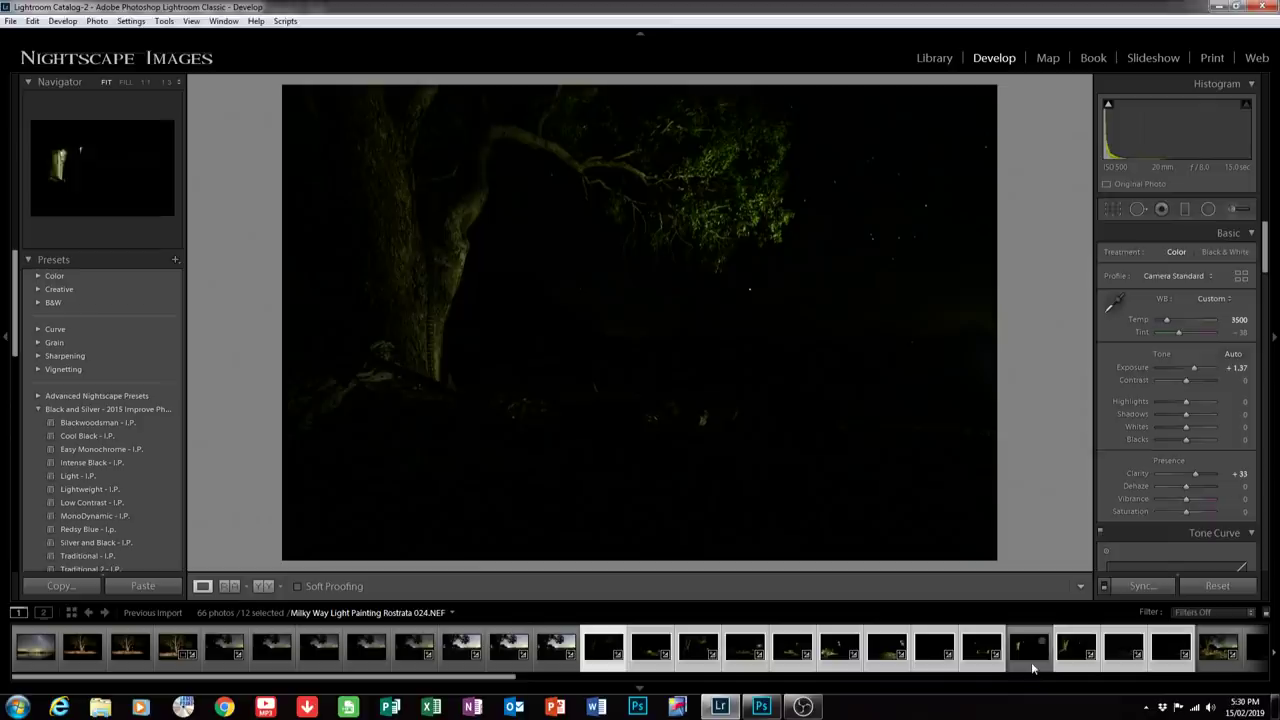
ctrl+click(407, 668)
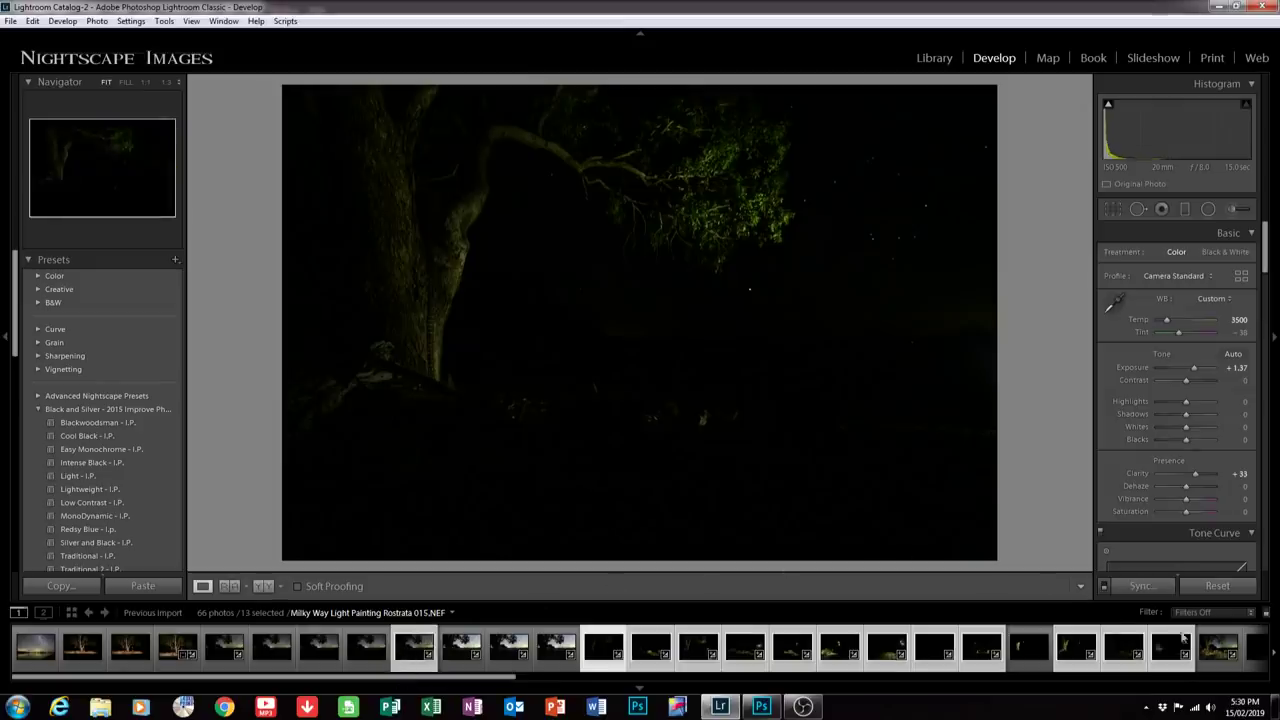
right_click(749, 669)
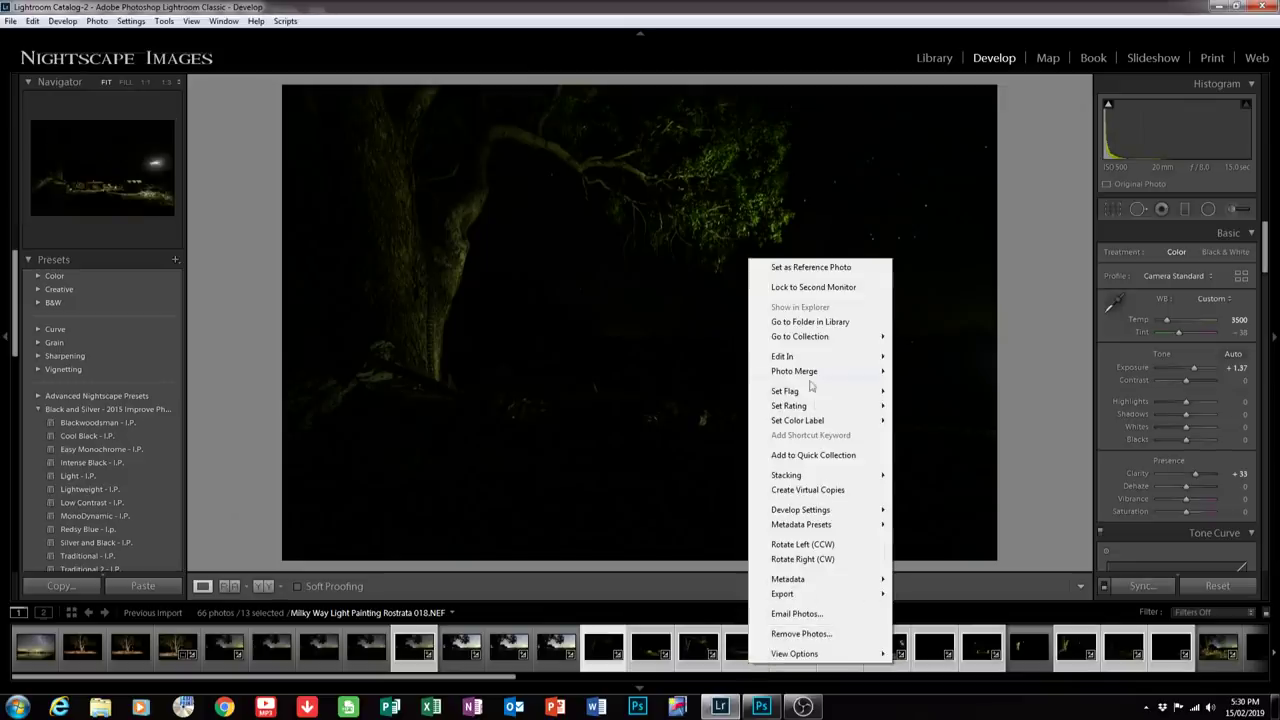
mouse_move(800, 358)
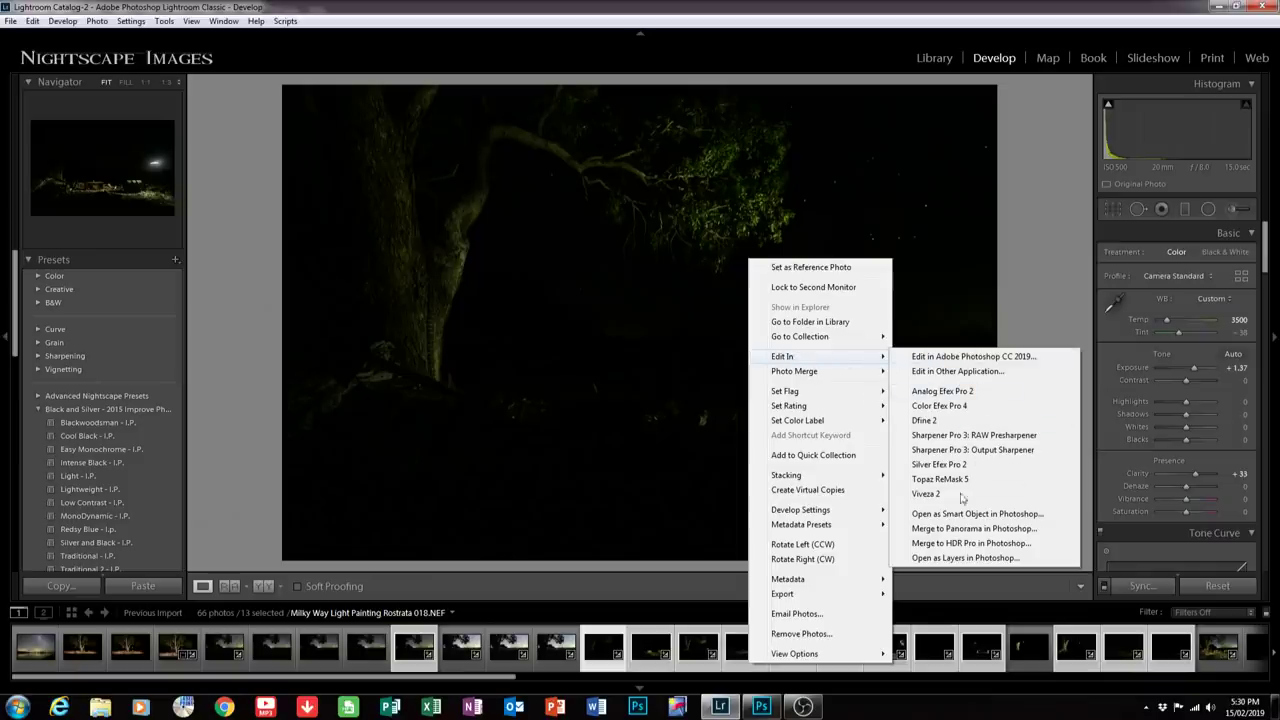
click(958, 558)
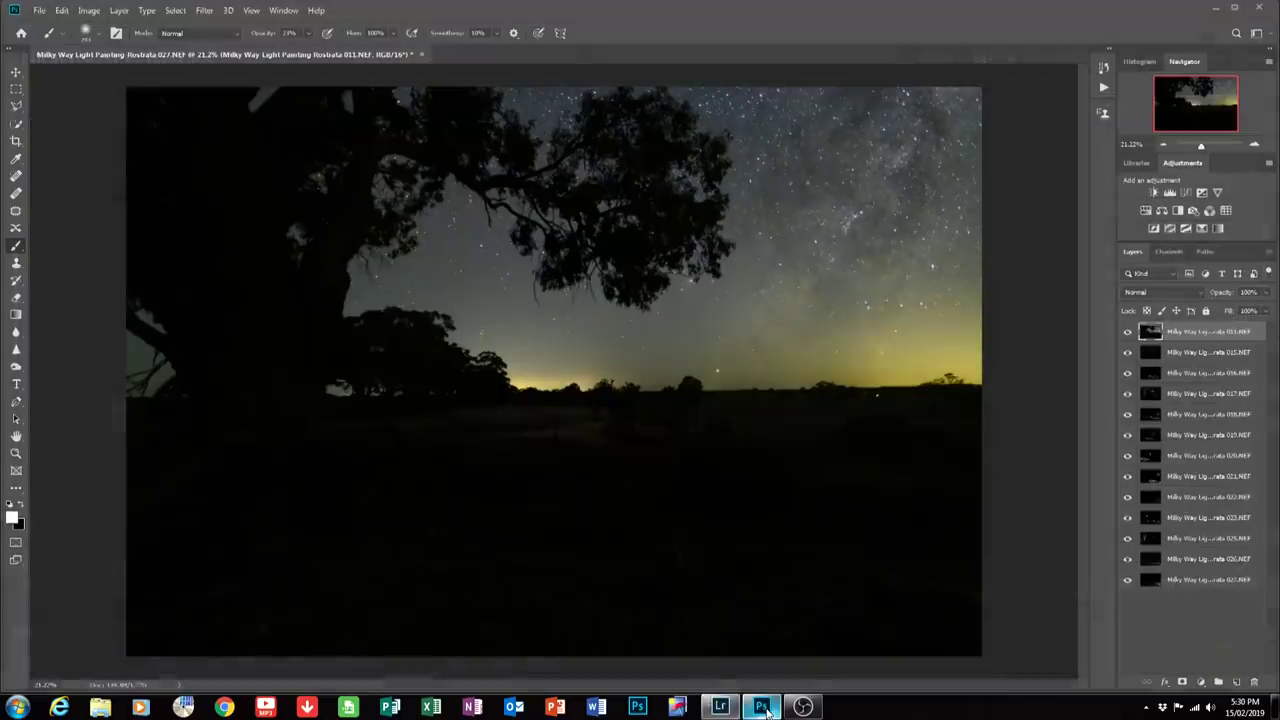
click(763, 707)
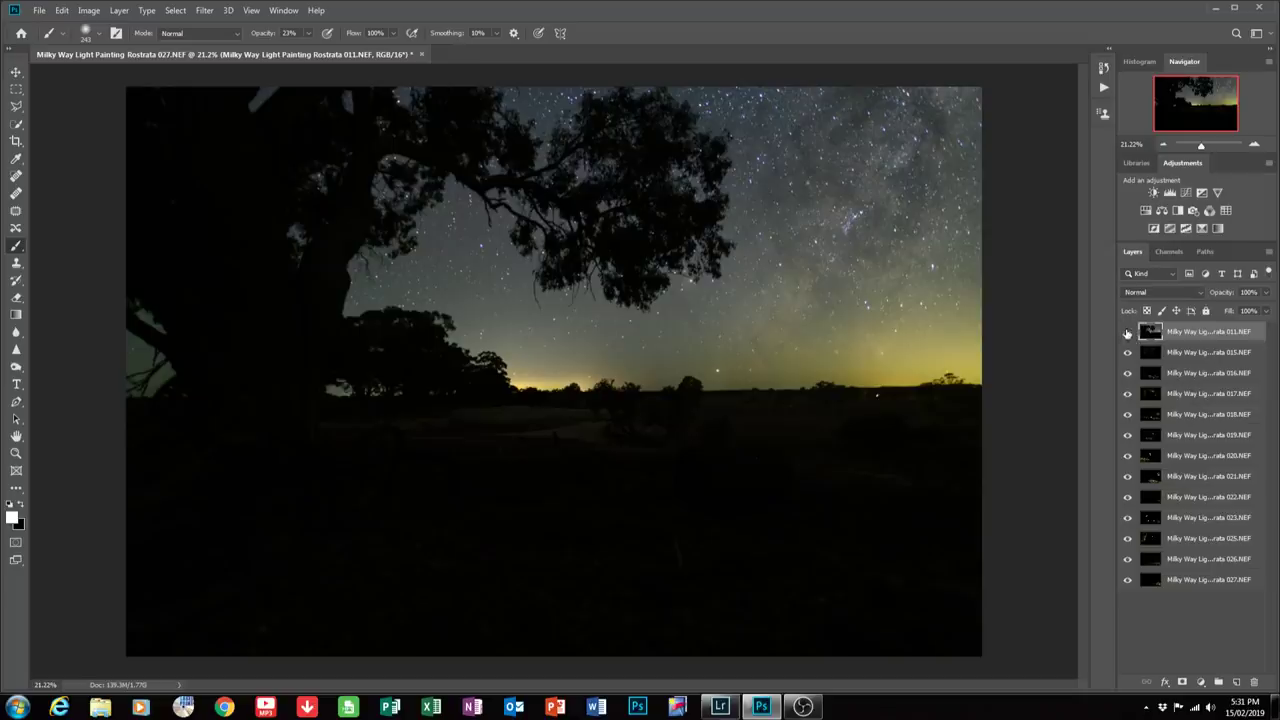
Preview the frames beneath the top two layers, and move the 011 sky layer to the bottom of the layer stack.
click(1127, 333)
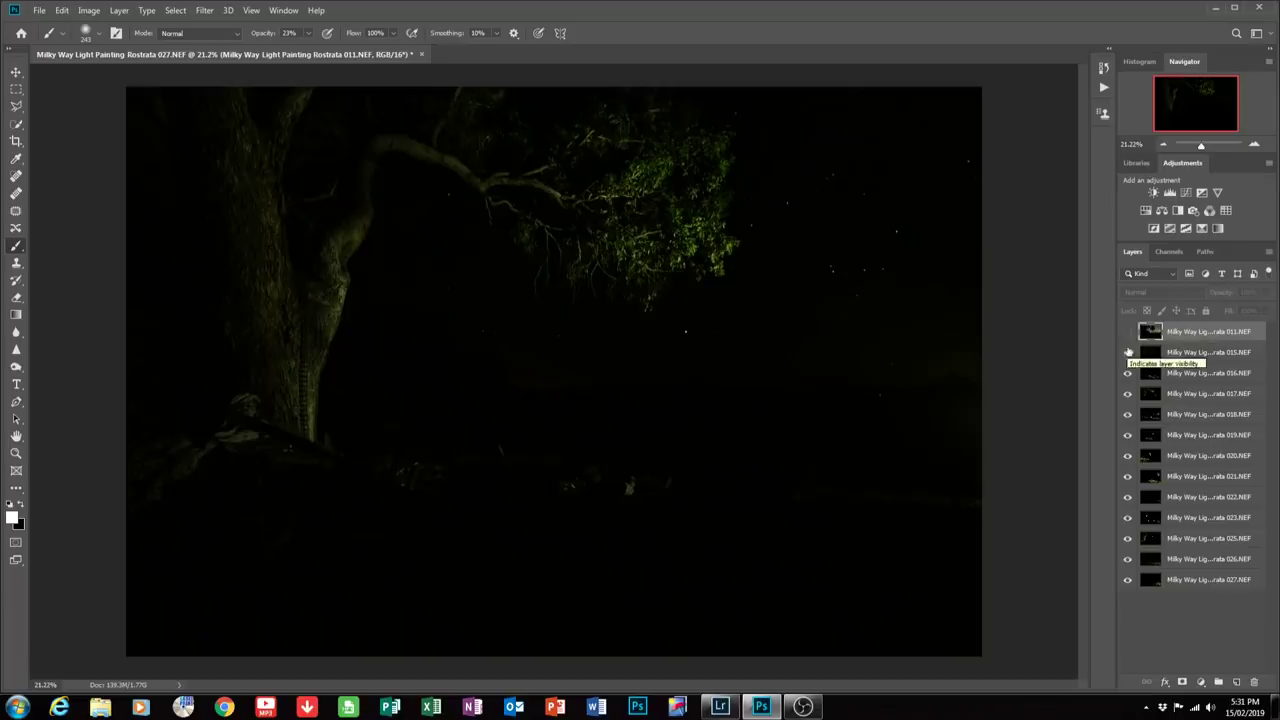
click(1127, 353)
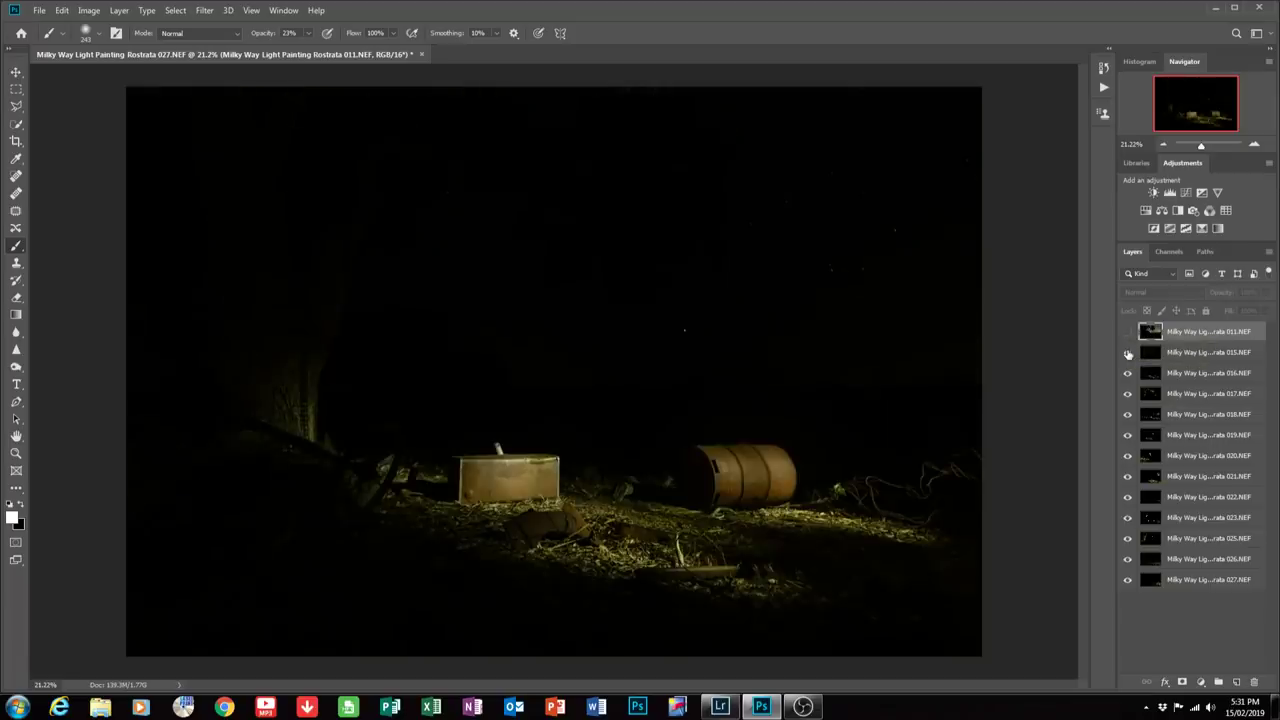
click(1127, 352)
click(1127, 333)
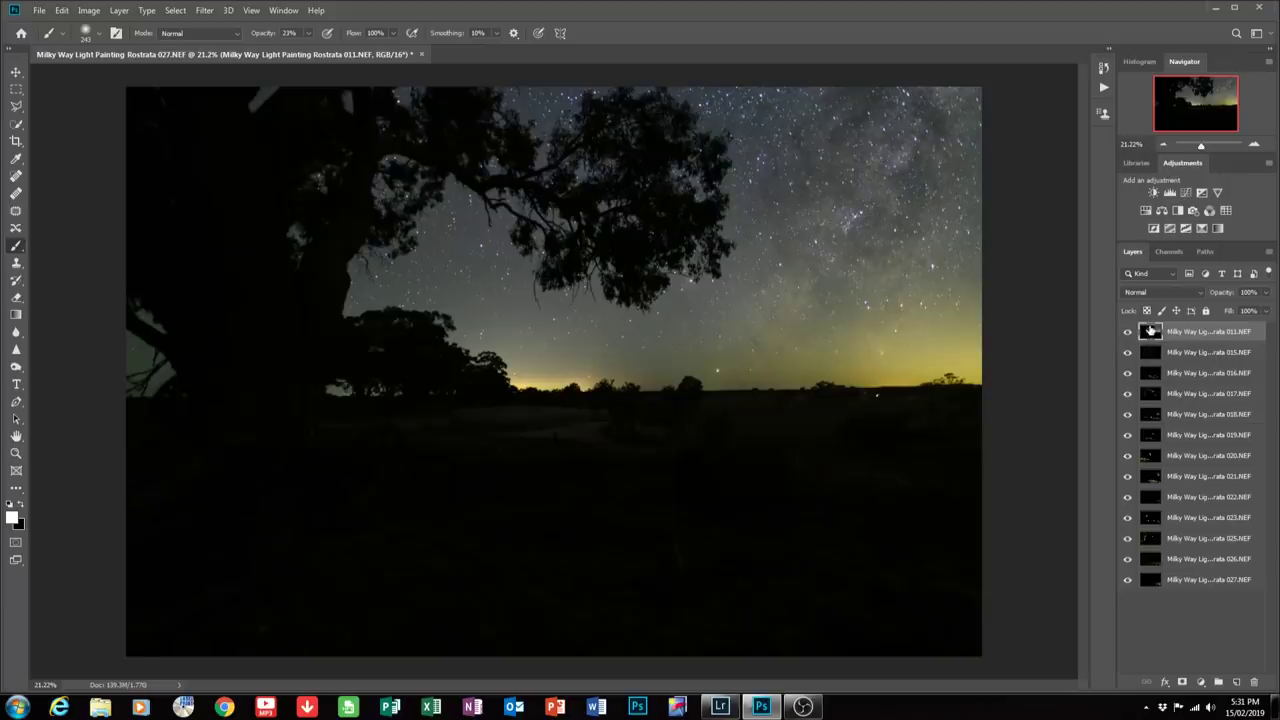
drag(1150, 331, 1165, 587)
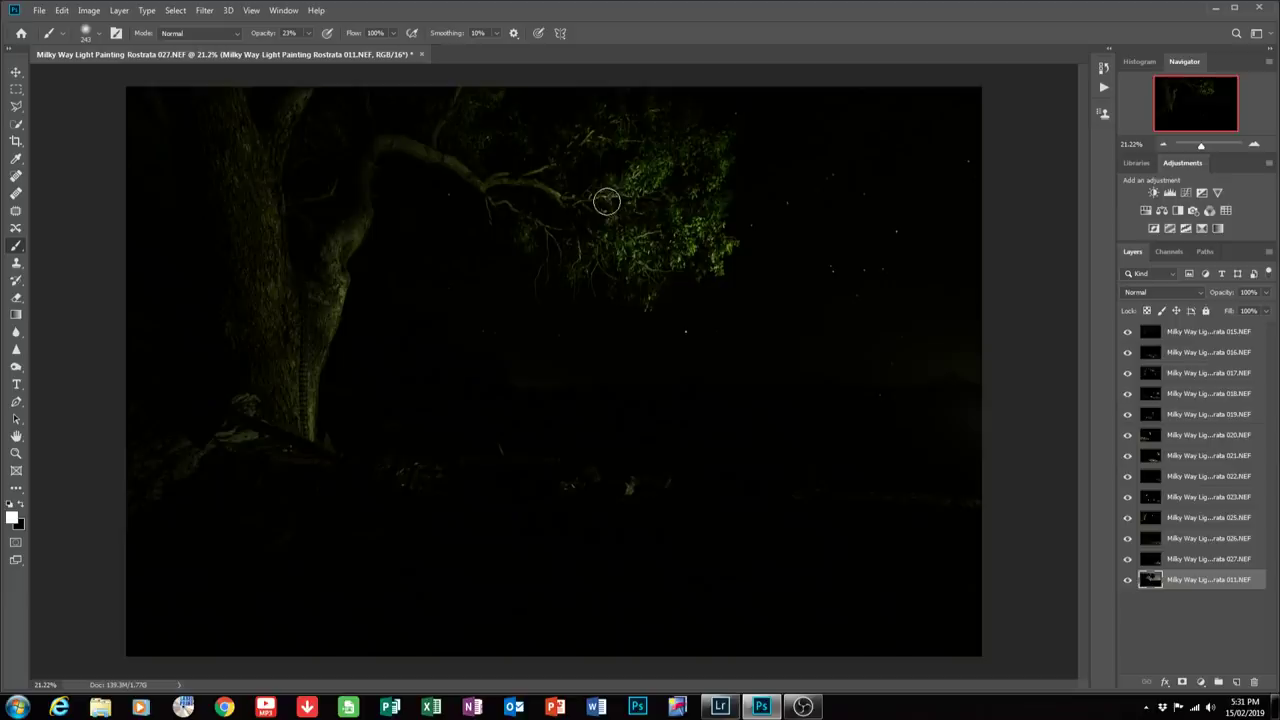
Set the blend mode of all the light-painted layers, 015 through 027, to Lighten.
click(1153, 333)
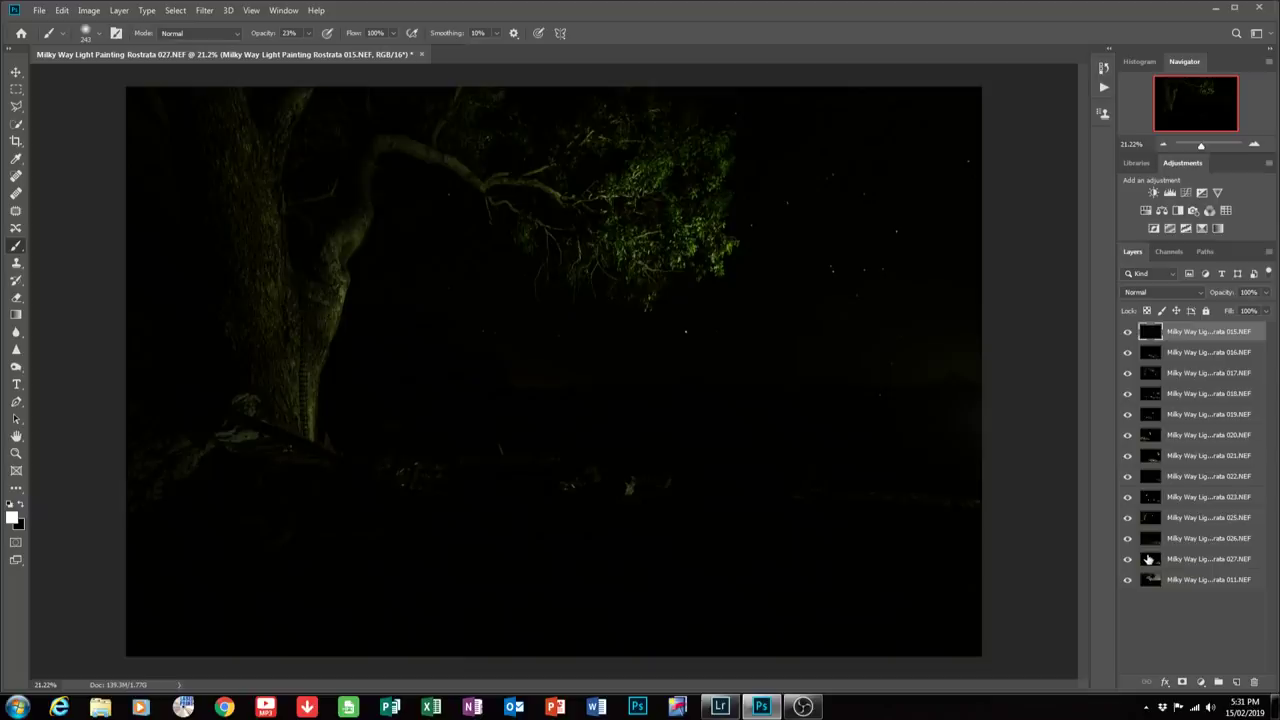
shift+click(1148, 560)
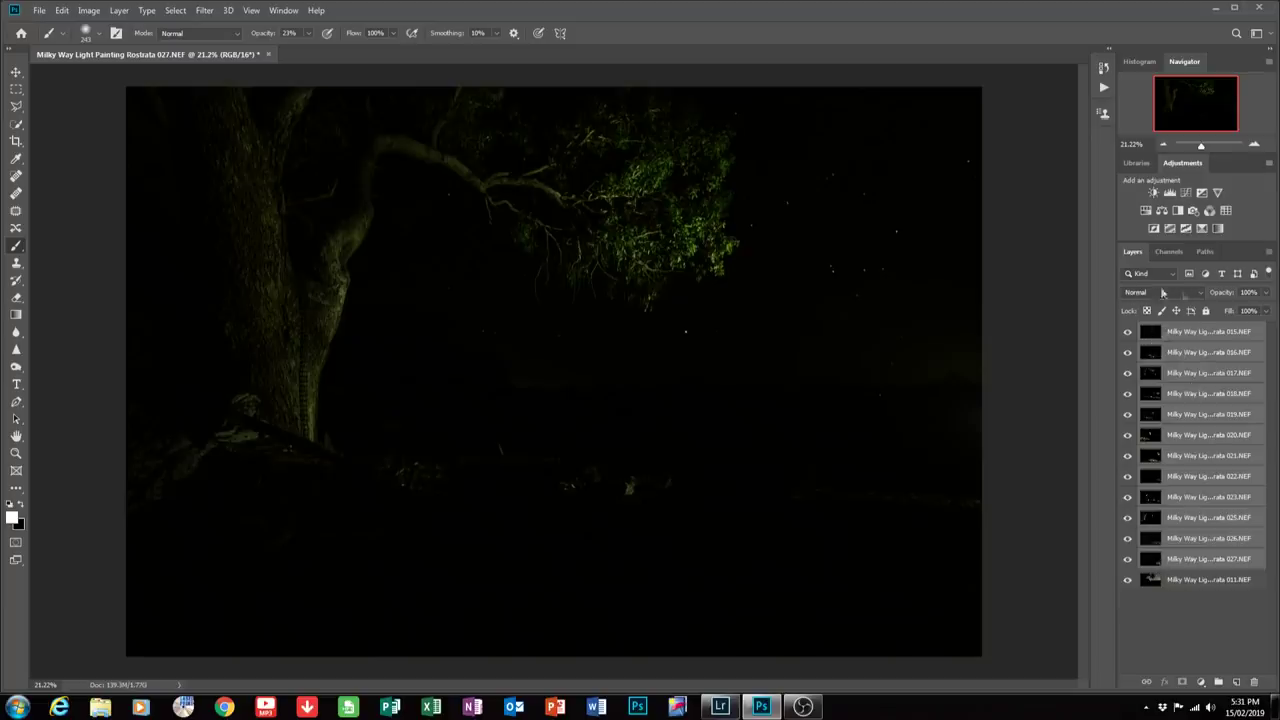
click(1200, 293)
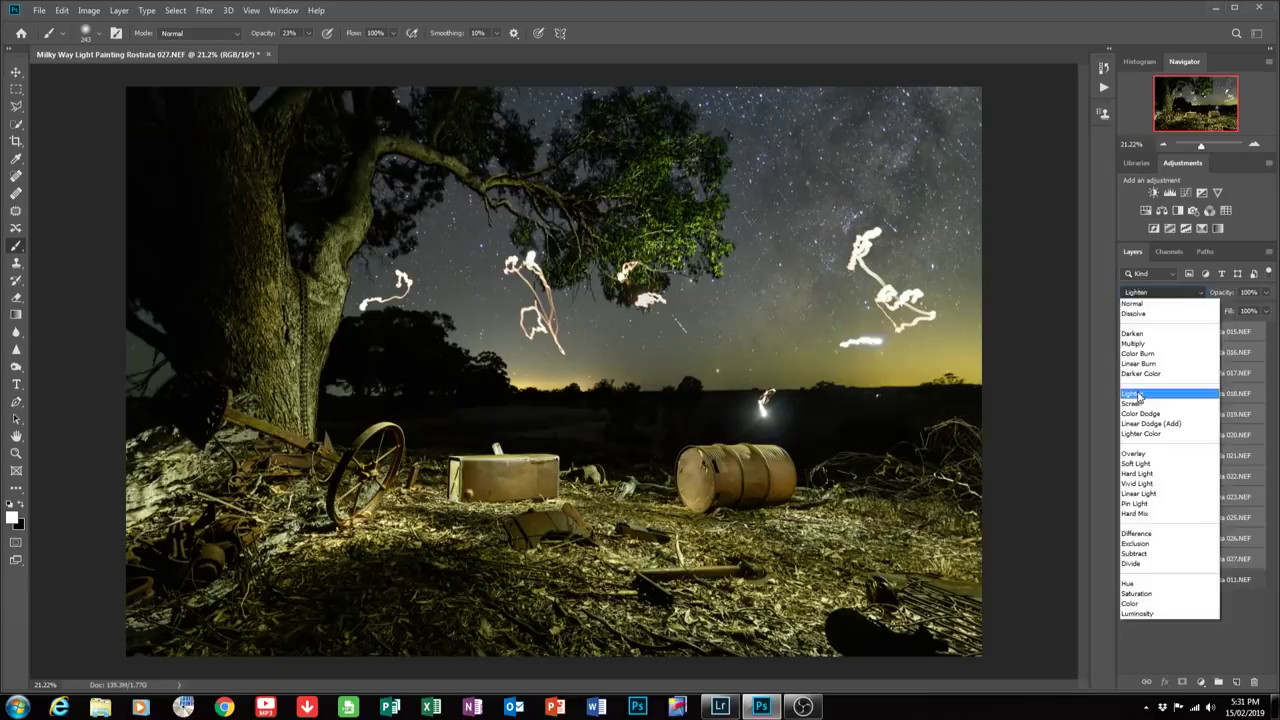
click(1134, 393)
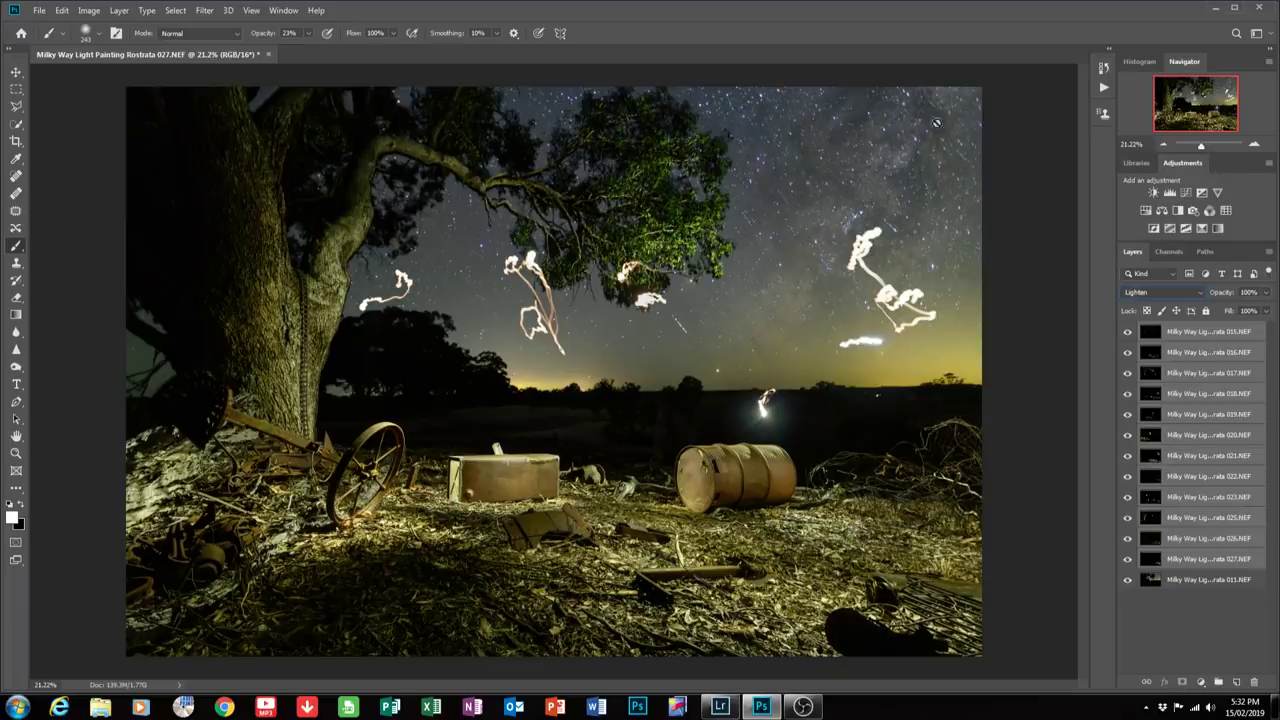
Hide every layer except 015 and add a white layer mask to the 015 layer.
click(1158, 332)
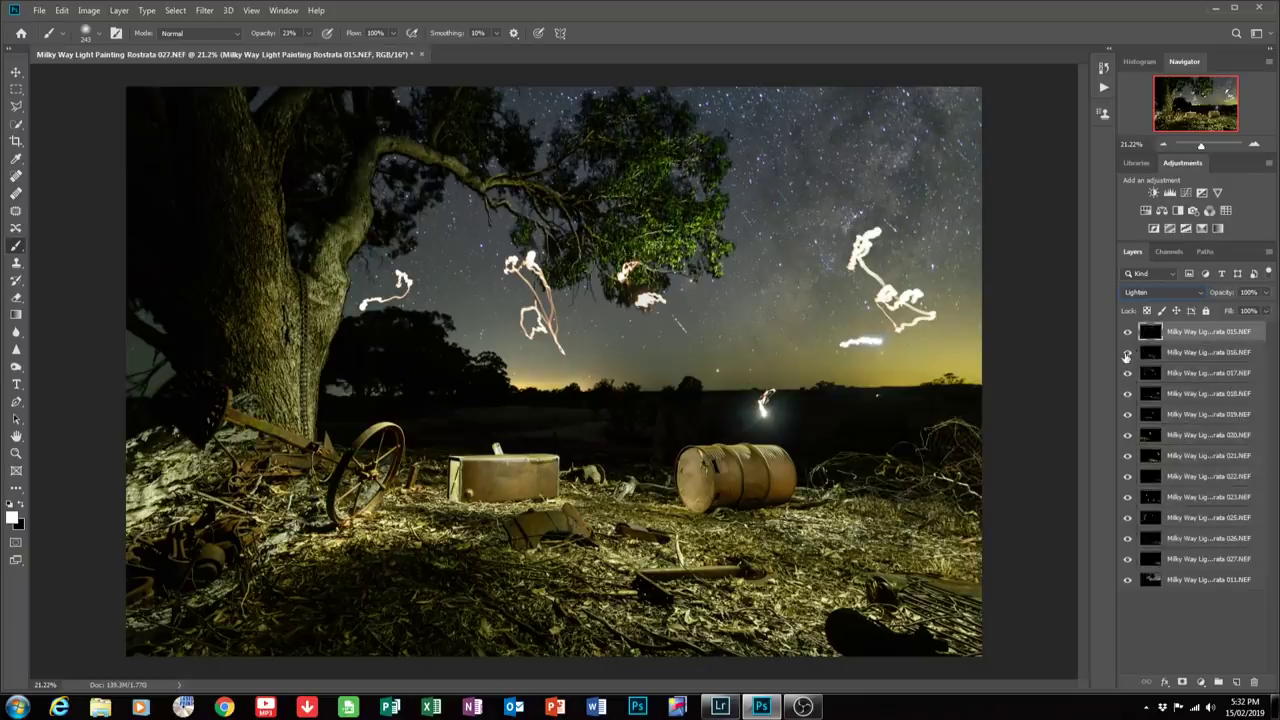
drag(1128, 352, 1129, 587)
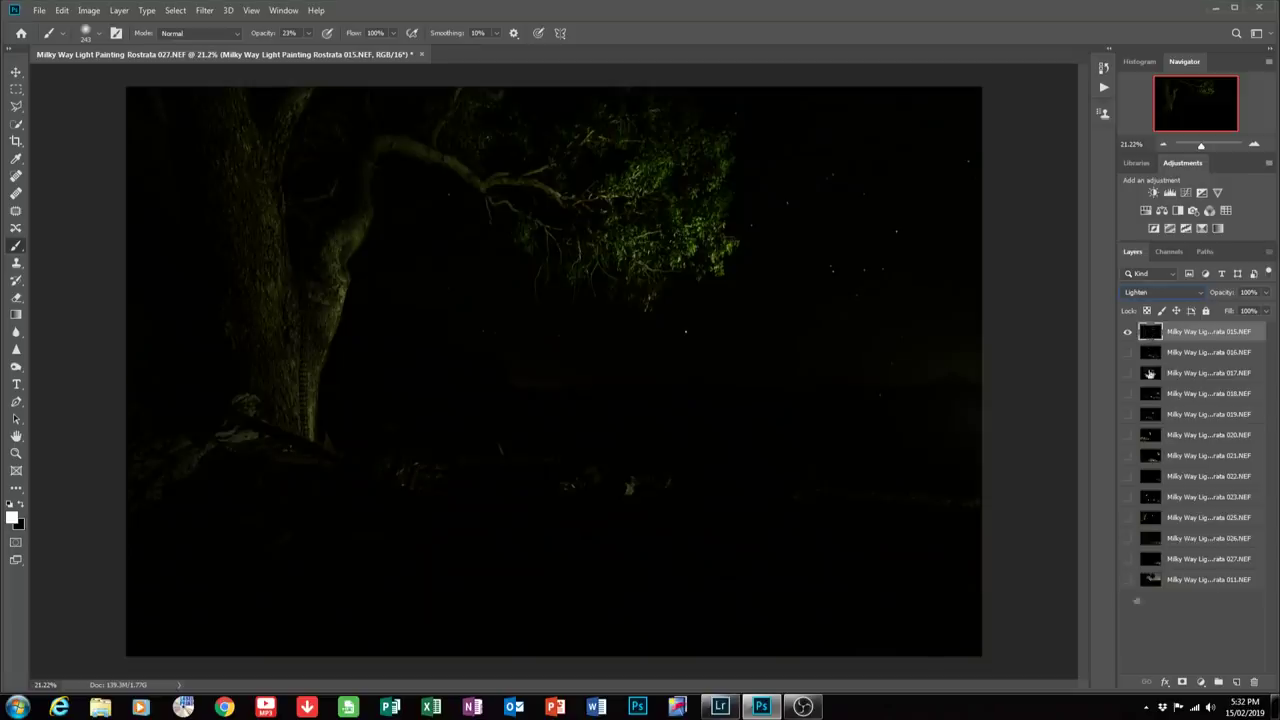
click(1183, 683)
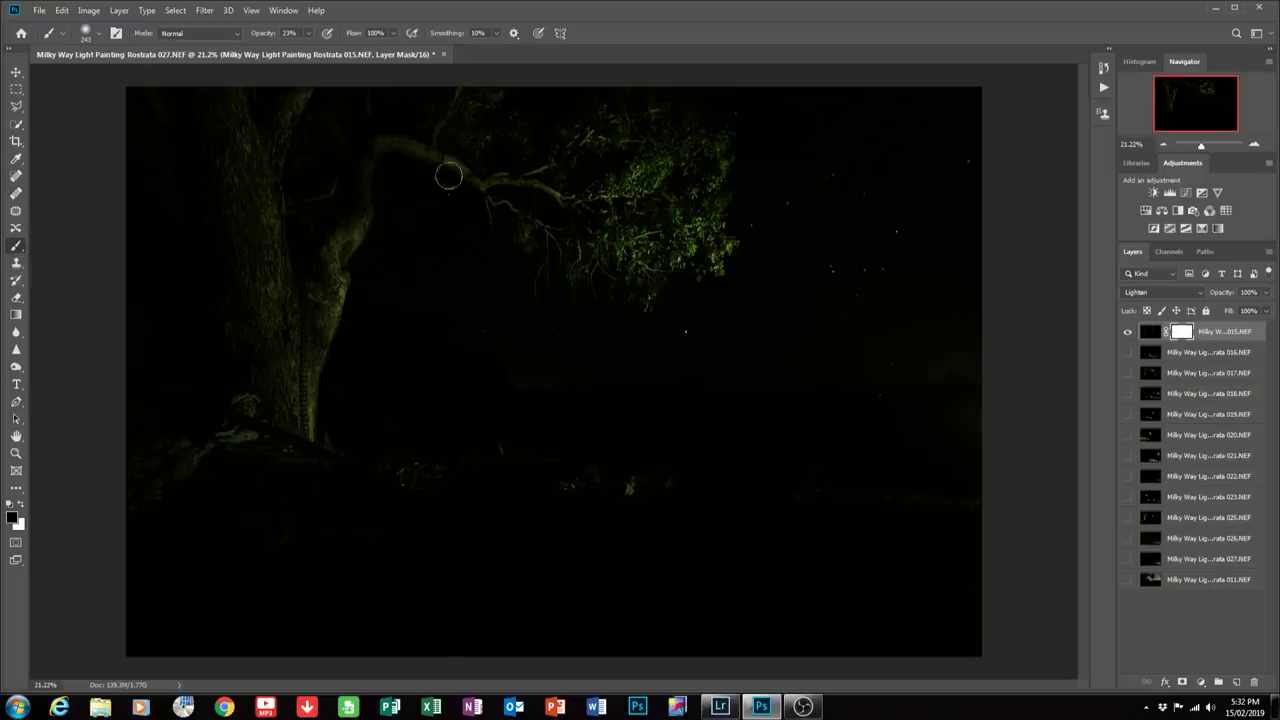
Set up the brush with 60% hardness, a size of 432 px and 100% opacity.
click(96, 36)
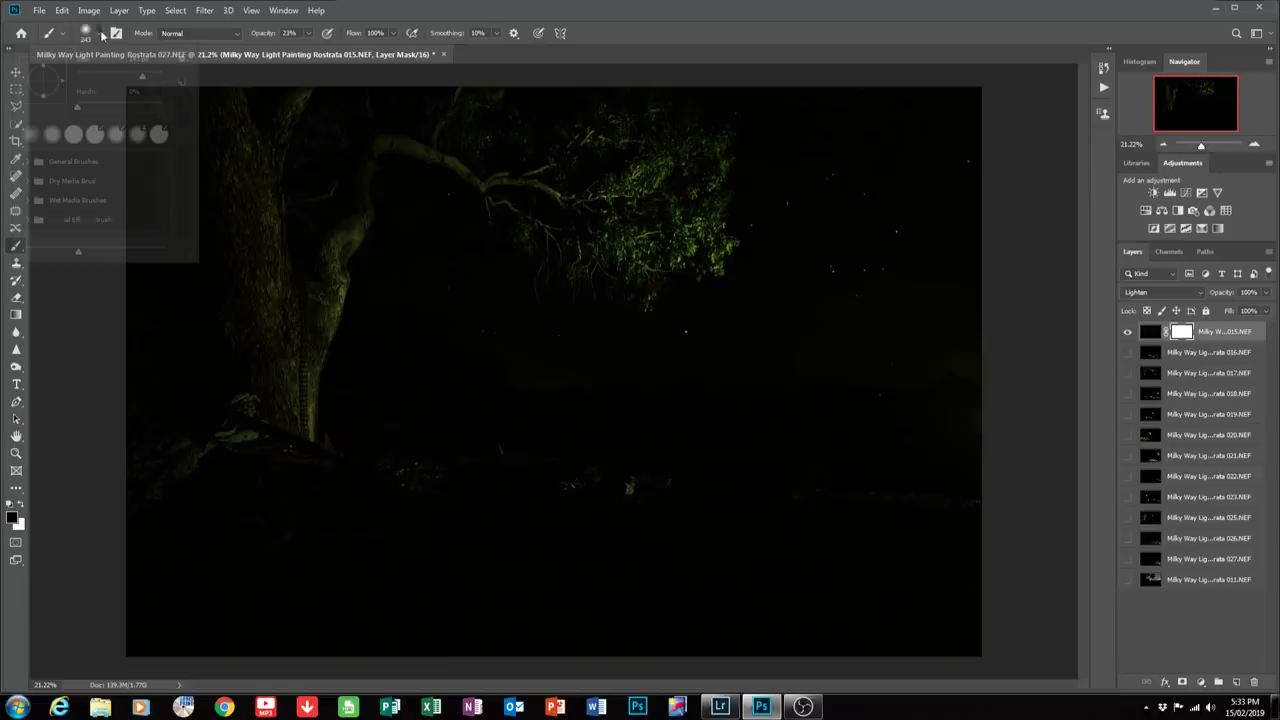
click(52, 135)
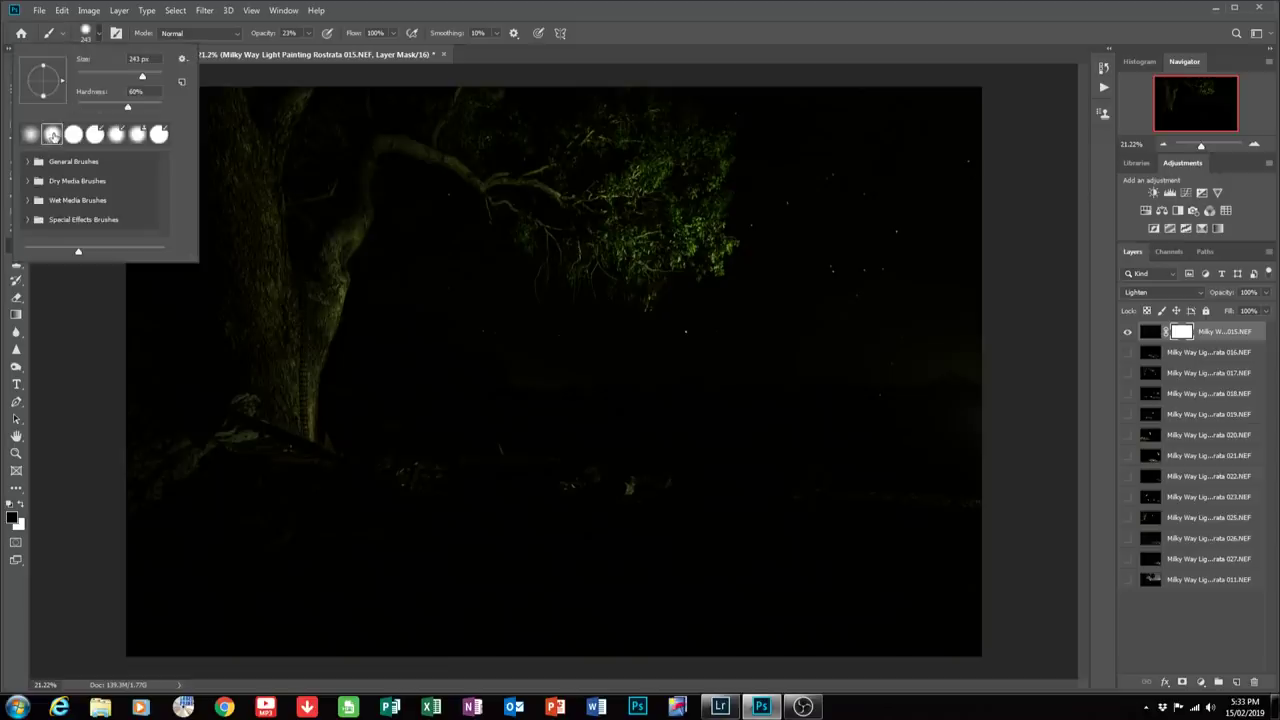
drag(141, 79, 139, 77)
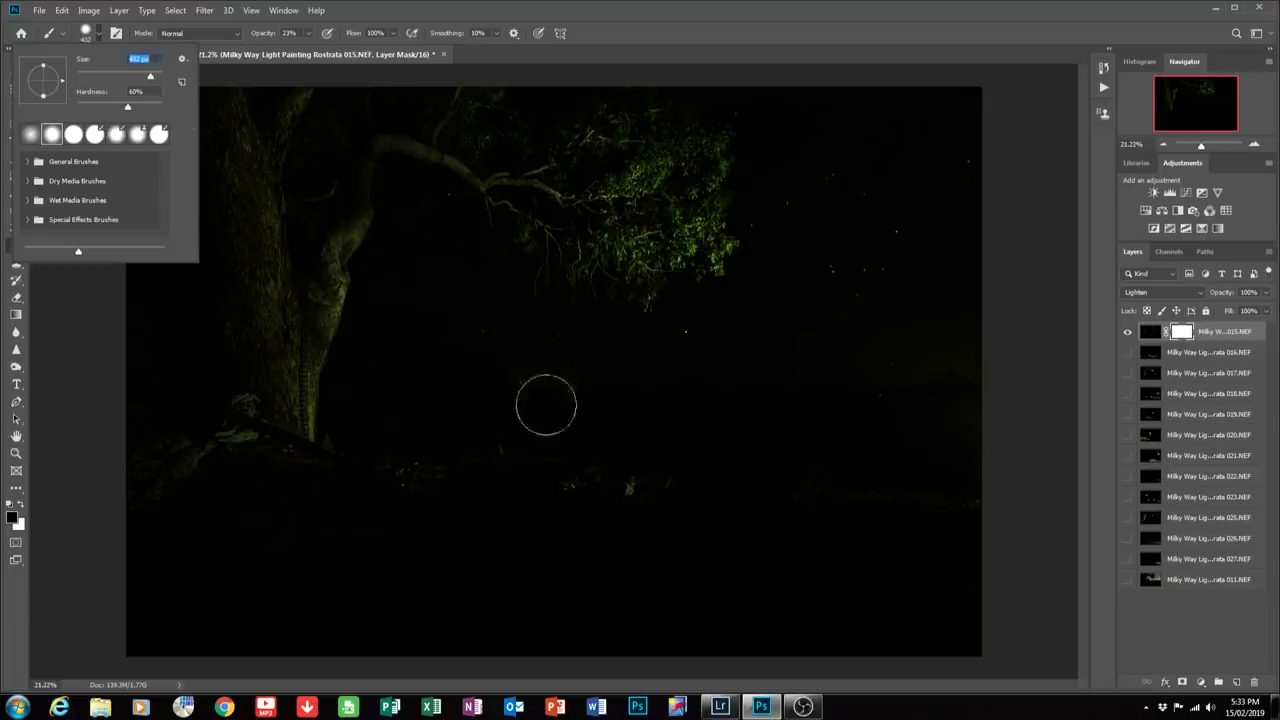
click(310, 37)
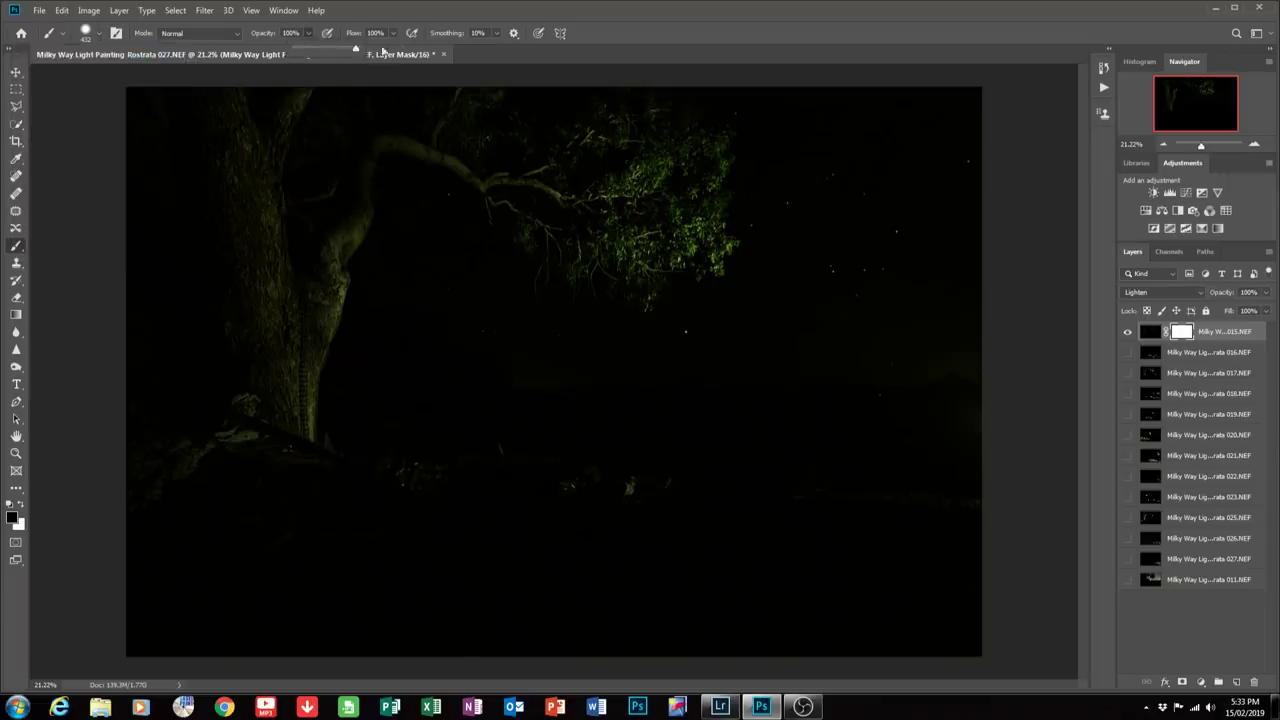
Paint black on the 015 layer's mask over the sky beside and below the tree's foliage, undoing the stray straight stroke across the branches.
click(786, 276)
mouse_move(786, 276)
mouse_down()
mouse_move(768, 122)
mouse_move(836, 240)
mouse_move(845, 298)
mouse_move(789, 97)
mouse_move(997, 103)
mouse_move(974, 226)
mouse_move(889, 233)
mouse_move(905, 180)
mouse_move(940, 270)
mouse_move(850, 150)
mouse_move(870, 290)
mouse_move(909, 134)
mouse_move(843, 194)
mouse_move(828, 250)
mouse_move(800, 263)
mouse_move(751, 360)
mouse_move(963, 263)
mouse_move(926, 309)
mouse_move(877, 320)
mouse_move(965, 378)
mouse_move(773, 418)
mouse_move(749, 343)
mouse_move(514, 329)
mouse_move(436, 238)
mouse_move(437, 210)
mouse_move(389, 386)
mouse_move(933, 363)
mouse_move(534, 371)
mouse_move(423, 314)
mouse_move(715, 384)
mouse_move(985, 405)
mouse_move(520, 414)
mouse_move(418, 400)
mouse_move(391, 337)
mouse_move(414, 260)
mouse_move(443, 257)
mouse_move(509, 318)
mouse_up()
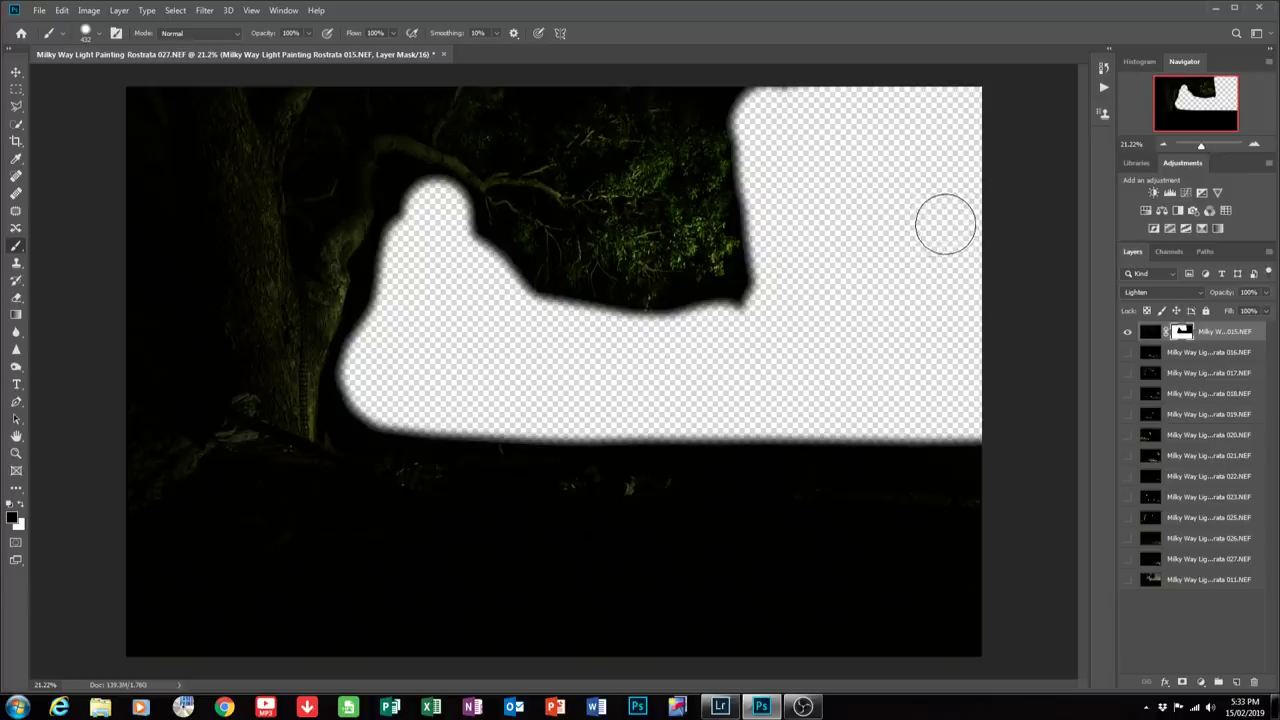
shift+click(790, 108)
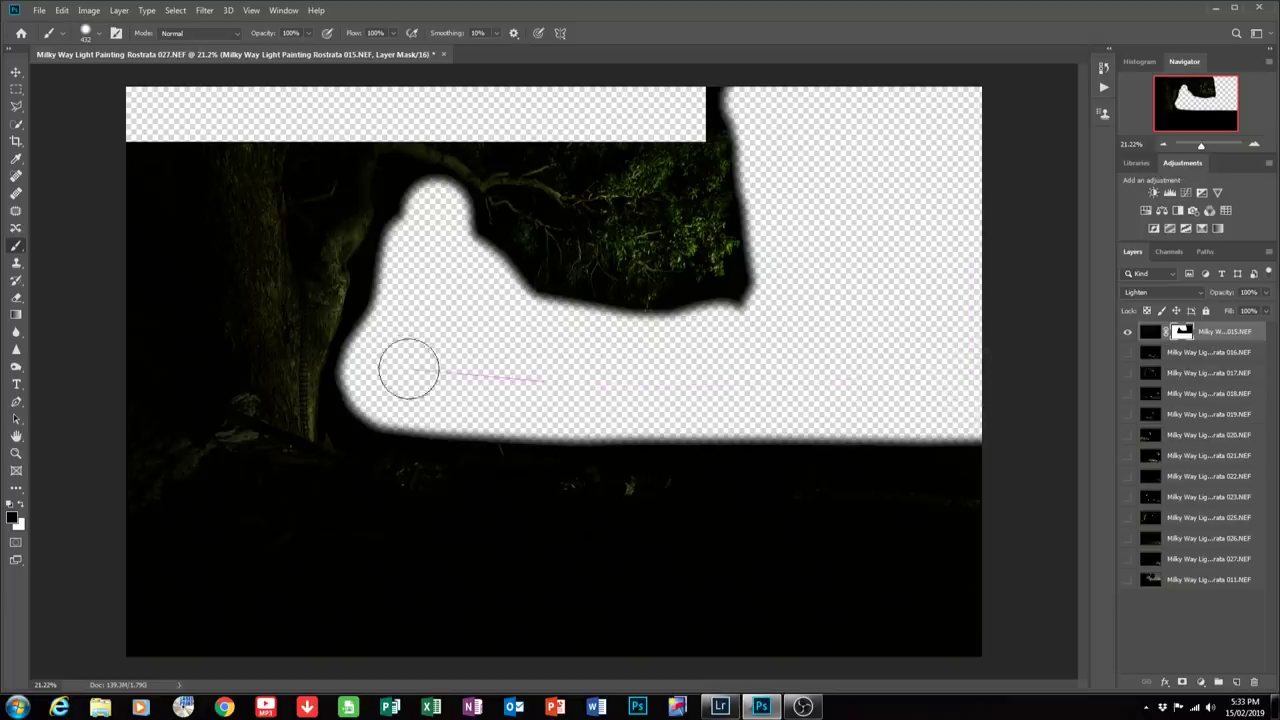
key(ctrl+z)
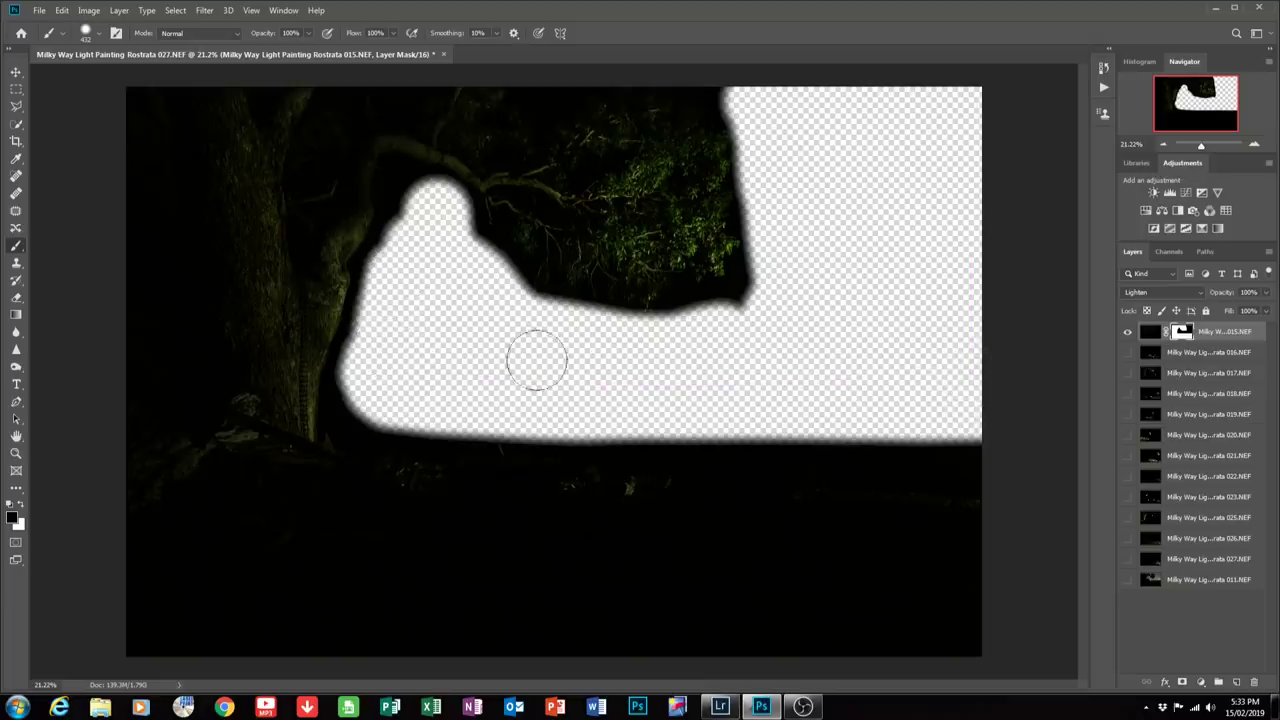
drag(794, 280, 743, 313)
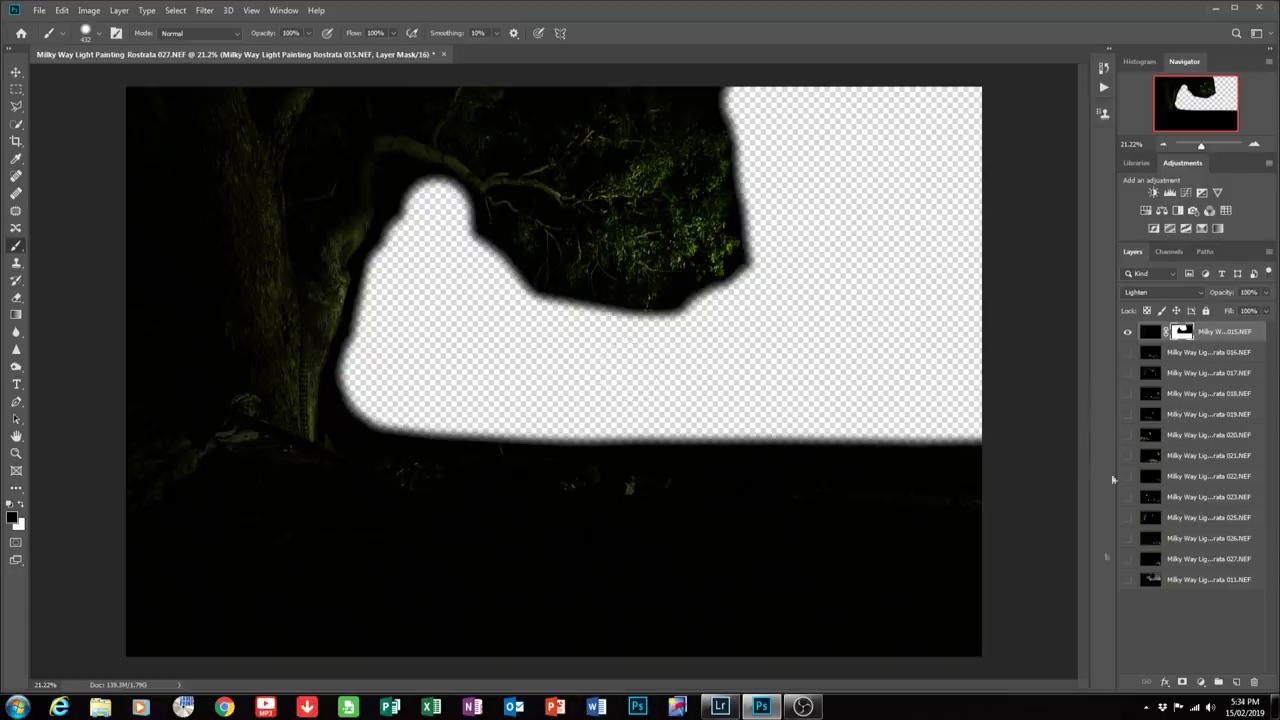
Show the 011 Milky Way base layer and toggle the 015 layer off and on to compare its contribution.
click(1128, 580)
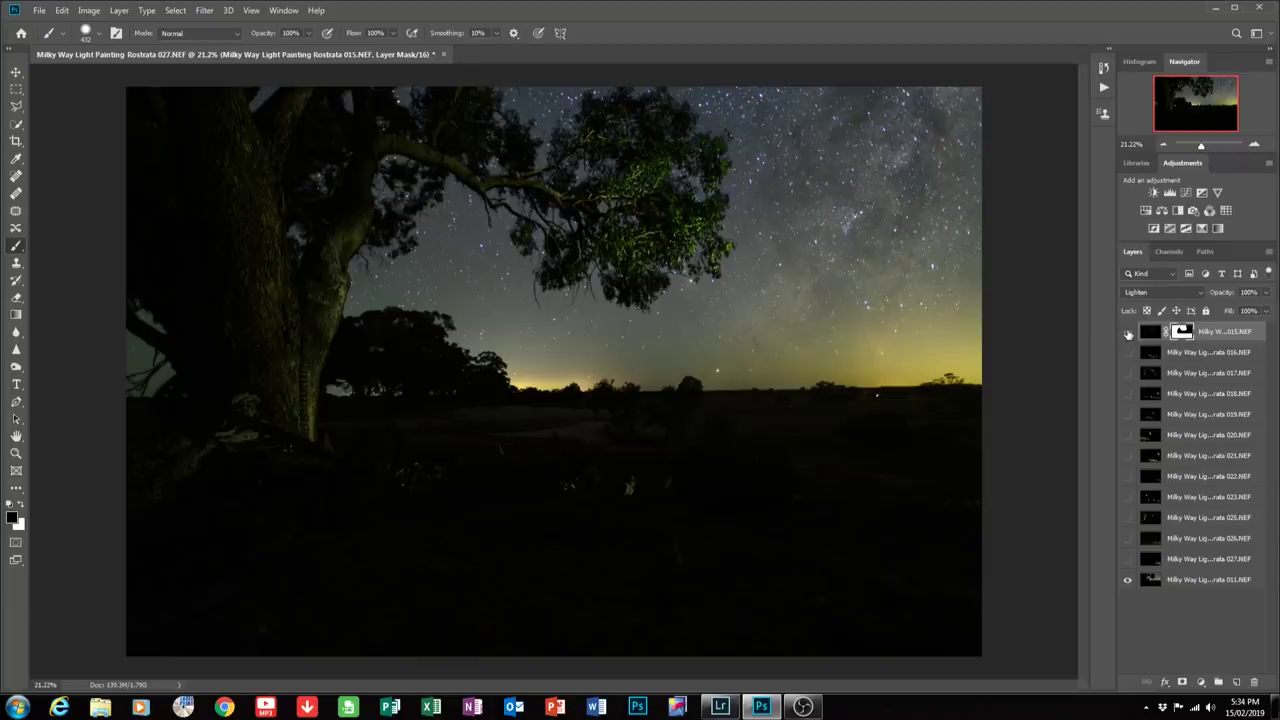
click(1128, 333)
click(1128, 333)
click(1128, 333)
click(1128, 333)
Show the 016 layer, compare the image with and without it, and copy the 015 layer's mask onto it.
click(1127, 354)
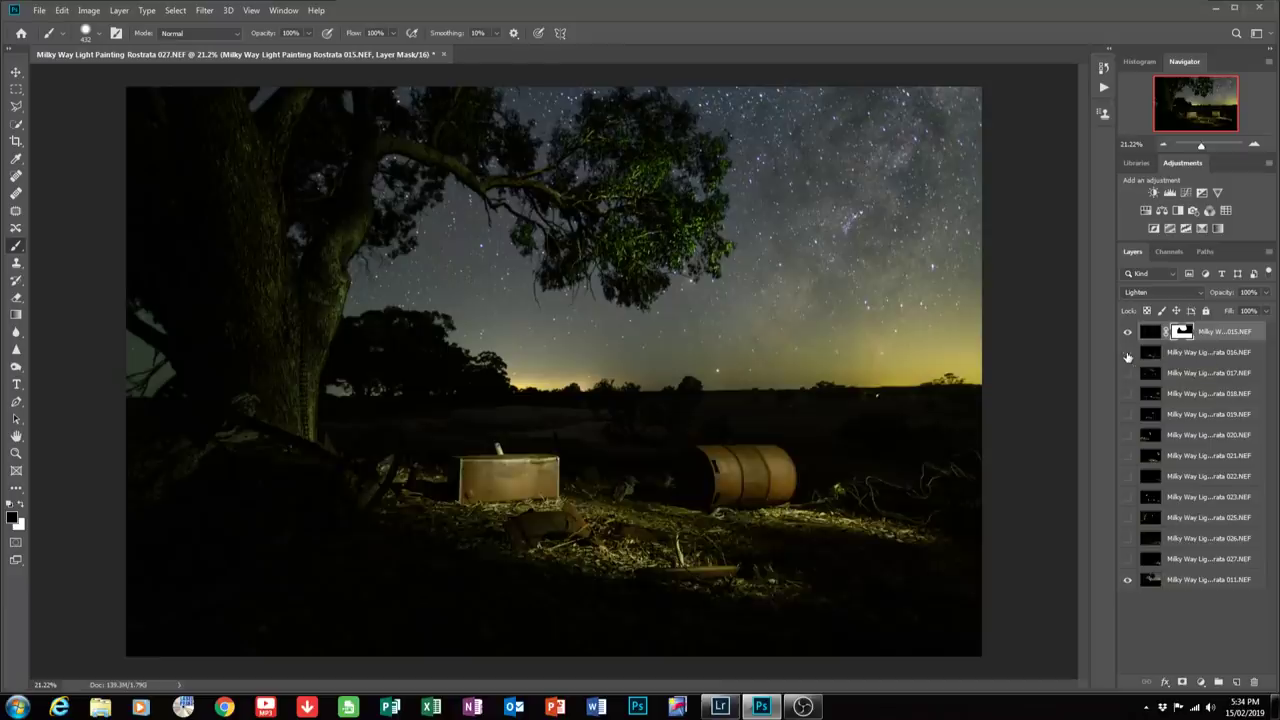
click(1128, 355)
click(1127, 355)
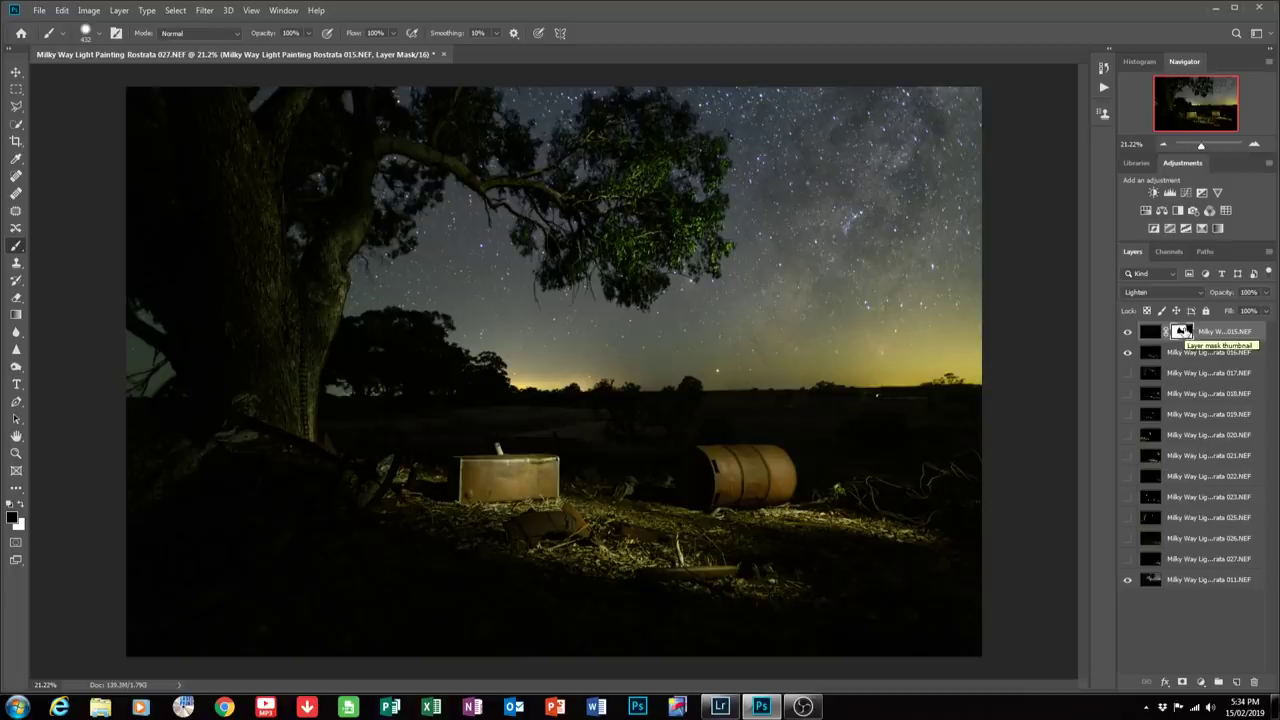
drag(1179, 331, 1185, 358)
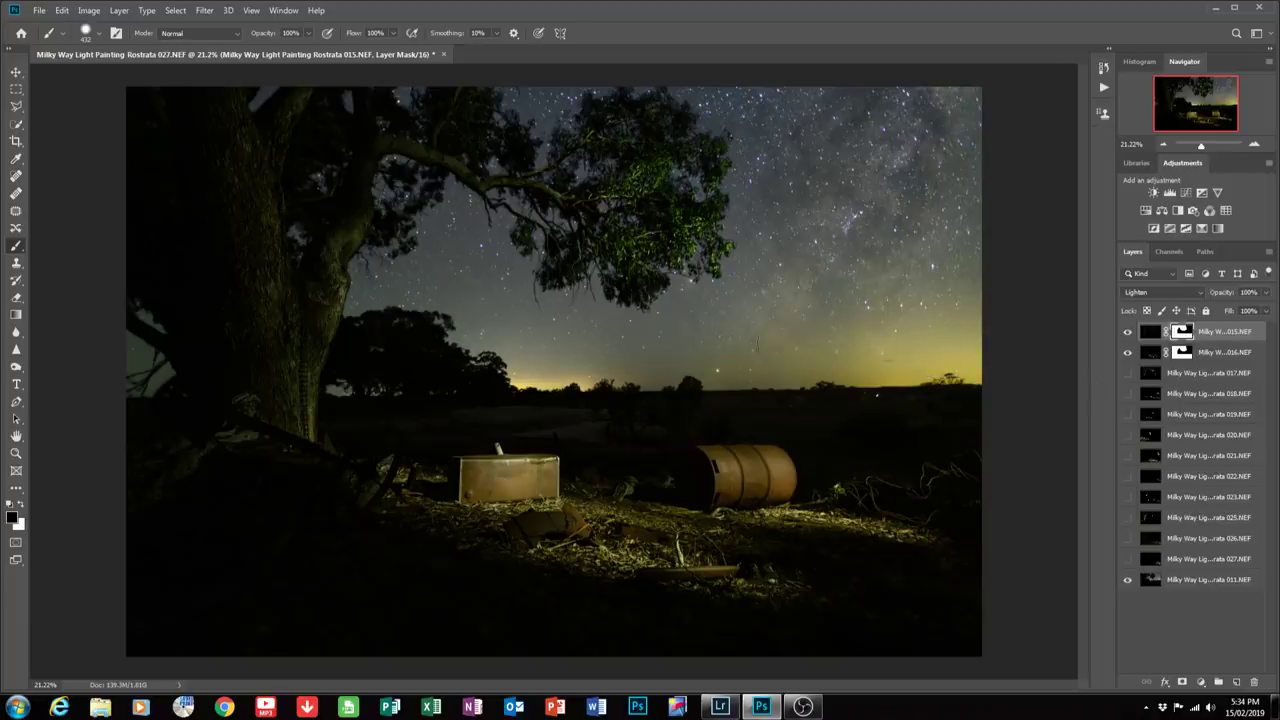
Show the 017 and 018 layers and copy the sky mask onto each of them from the layer above.
click(1127, 373)
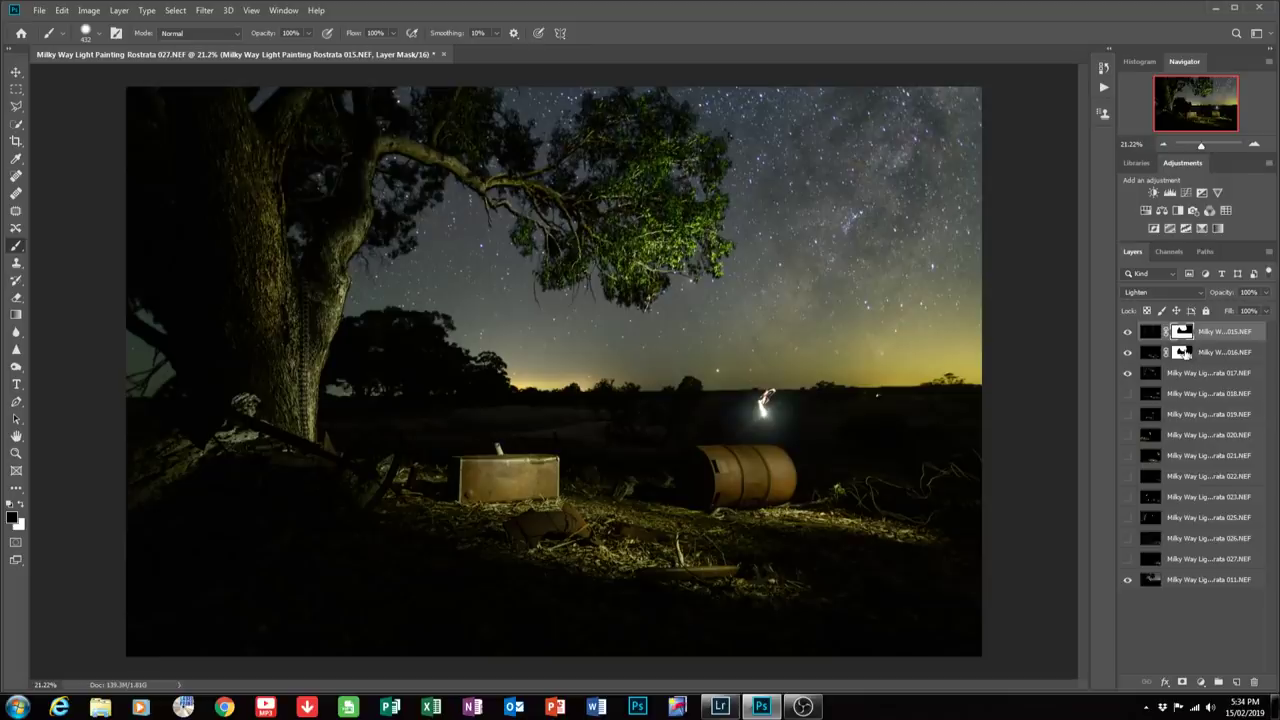
drag(1185, 352, 1186, 374)
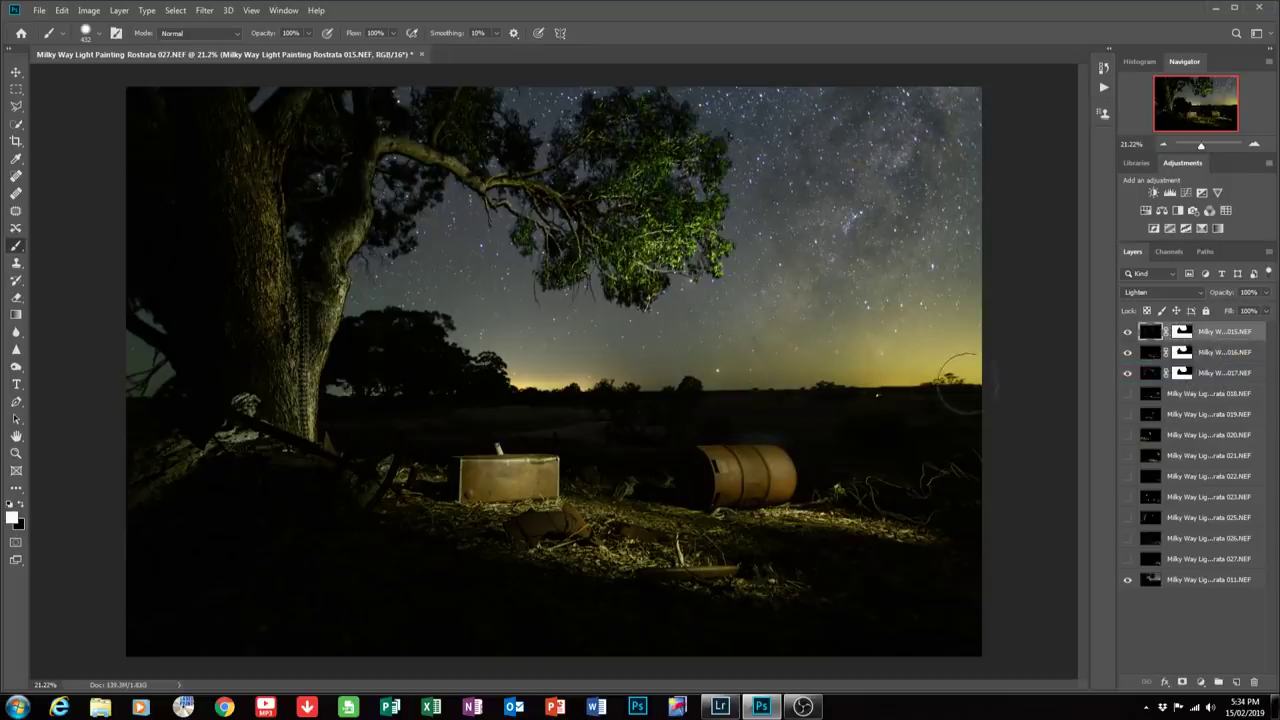
click(1150, 334)
click(1127, 394)
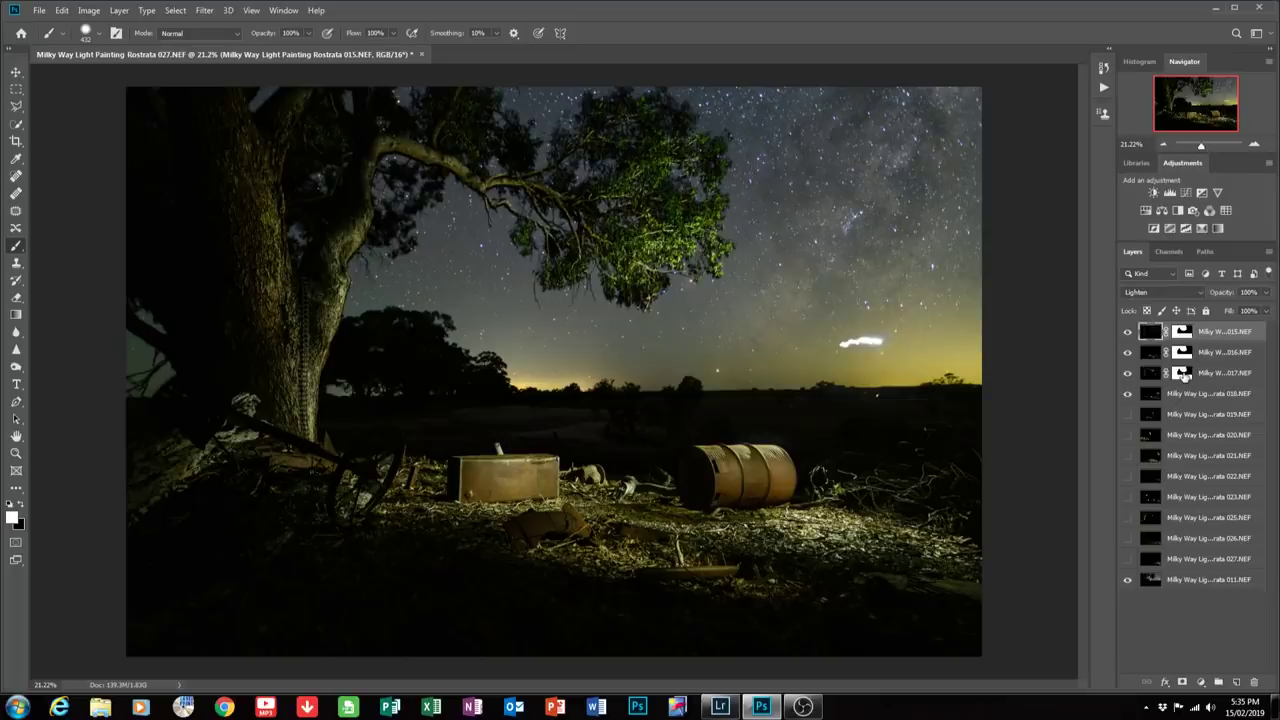
drag(1183, 374, 1183, 398)
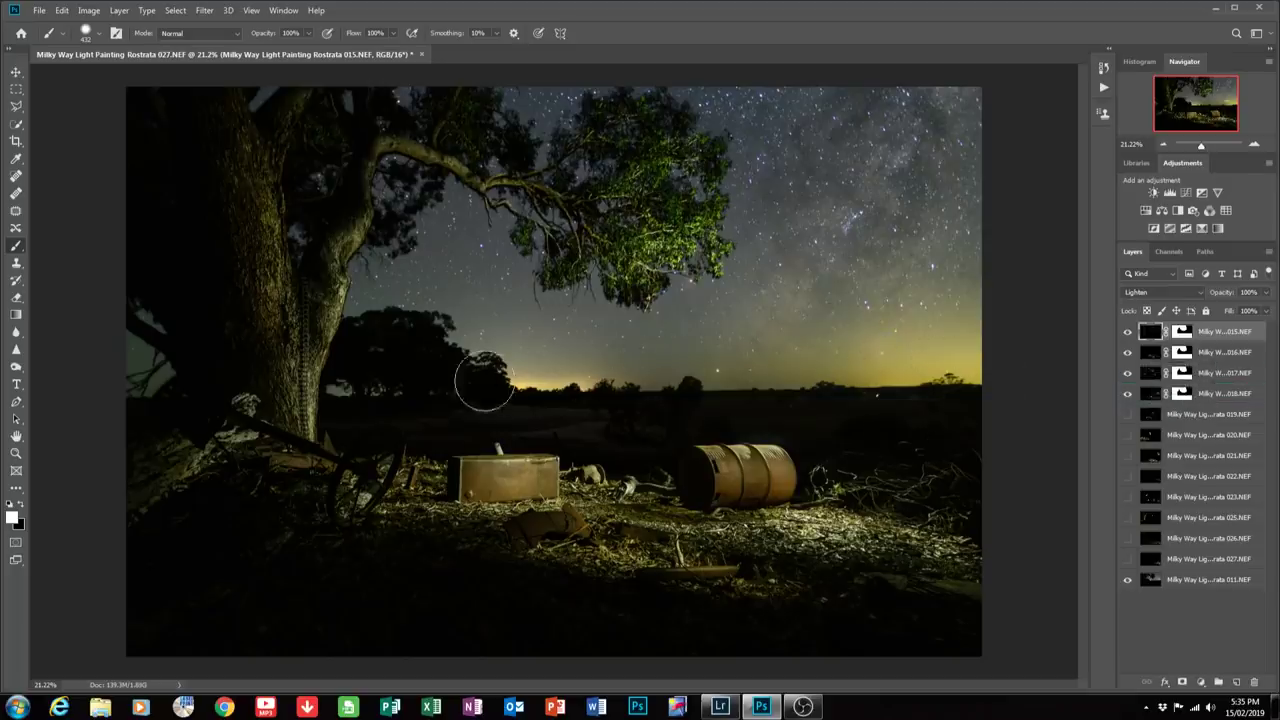
Show the 019 layer, copy the 018 mask onto it, paint out the light streak below the foliage, and compare with and without the layer.
click(1127, 415)
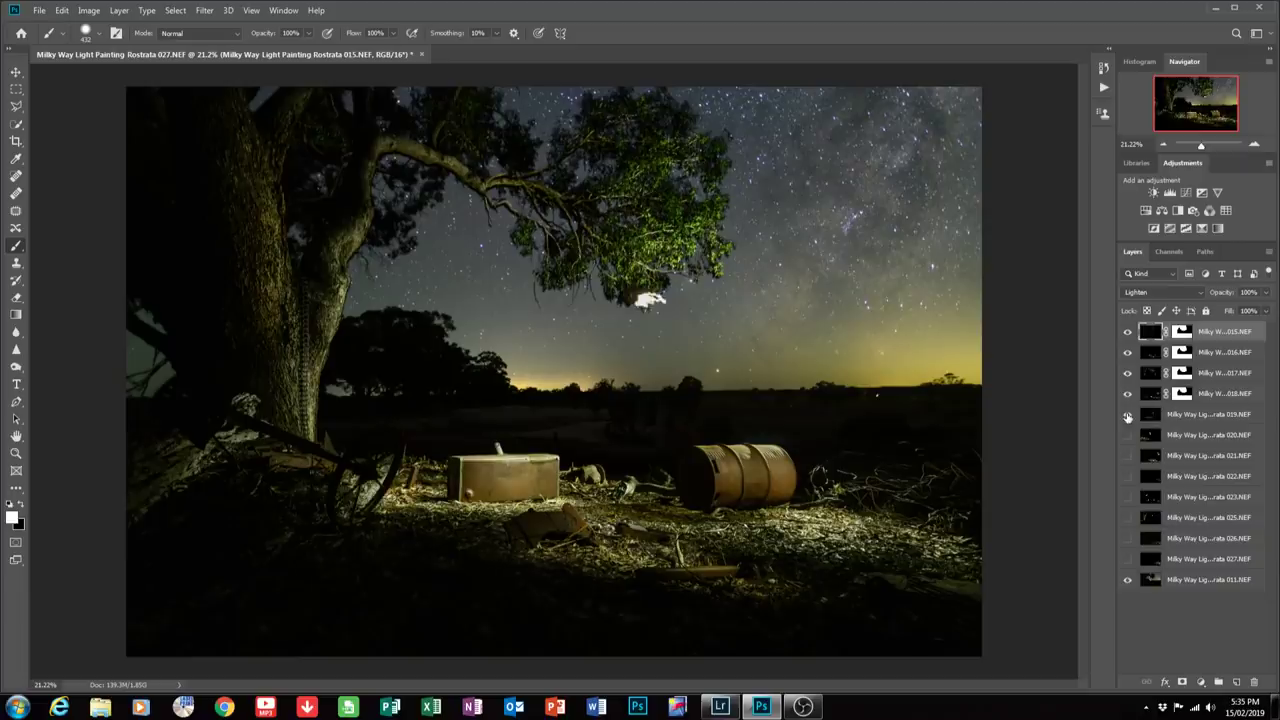
drag(1183, 393, 1183, 414)
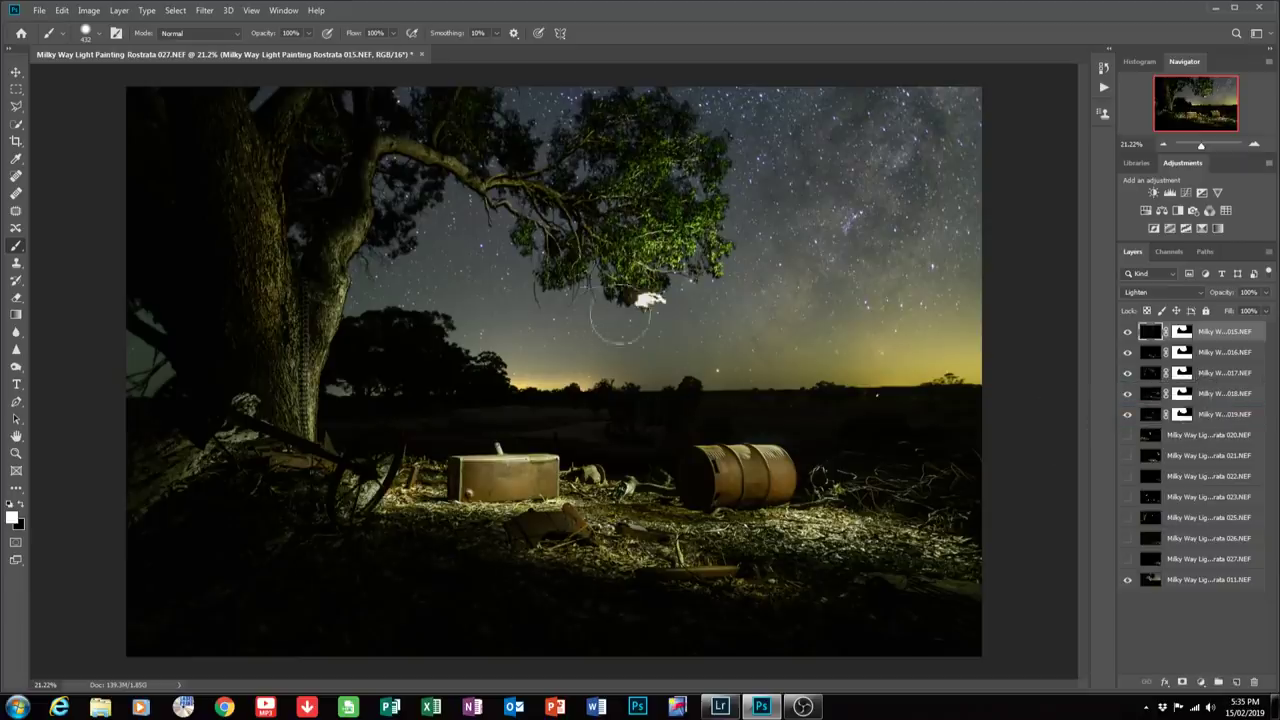
click(1183, 416)
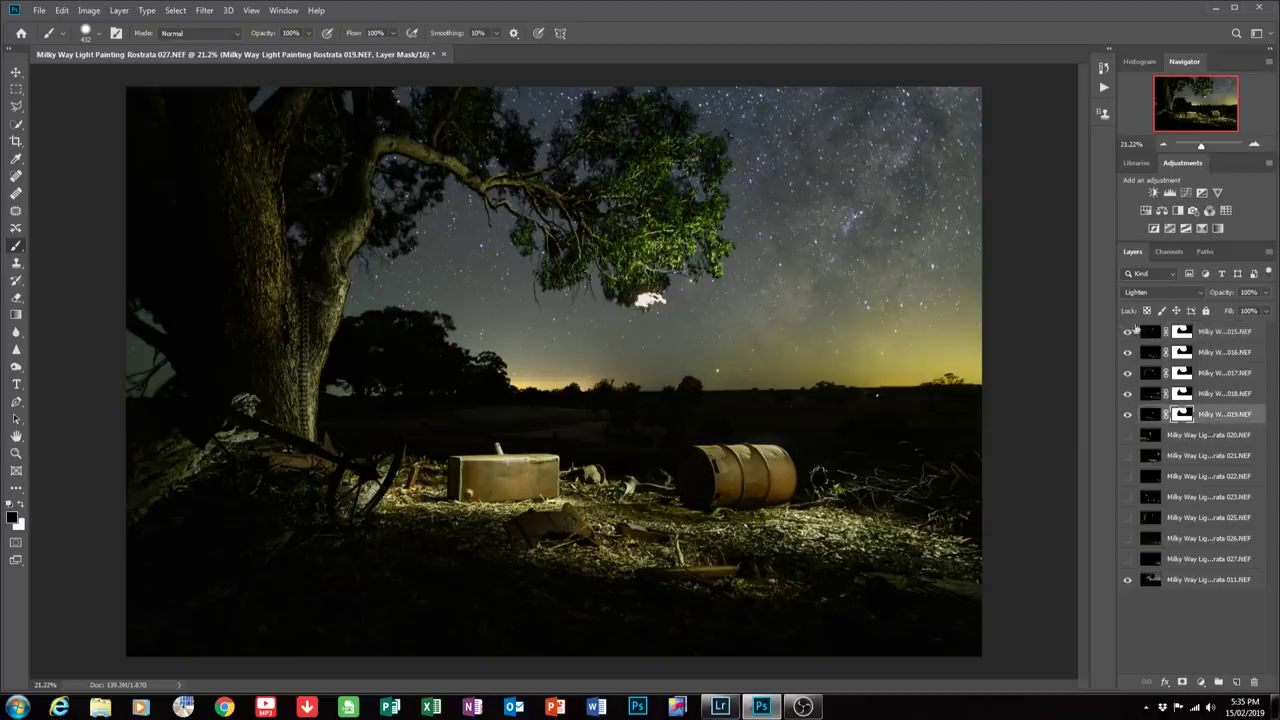
mouse_move(692, 304)
mouse_down()
mouse_move(680, 280)
mouse_move(623, 300)
mouse_up()
click(1128, 415)
click(1128, 415)
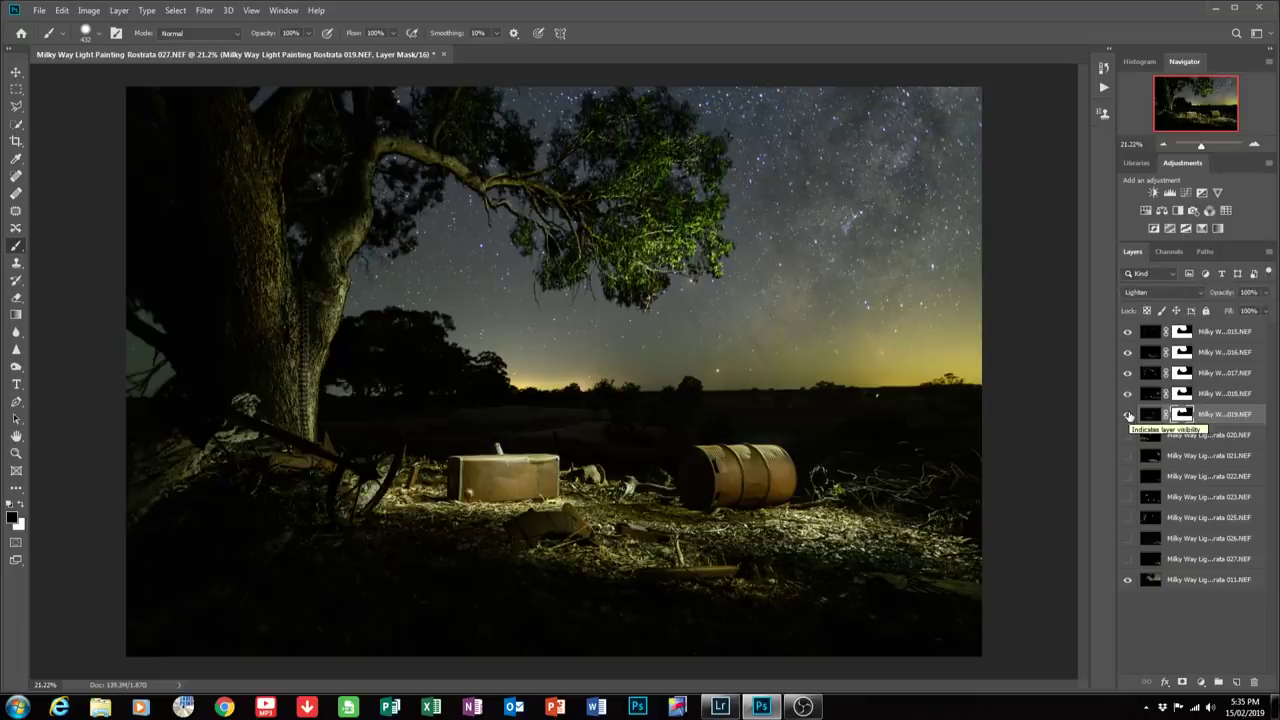
click(1128, 415)
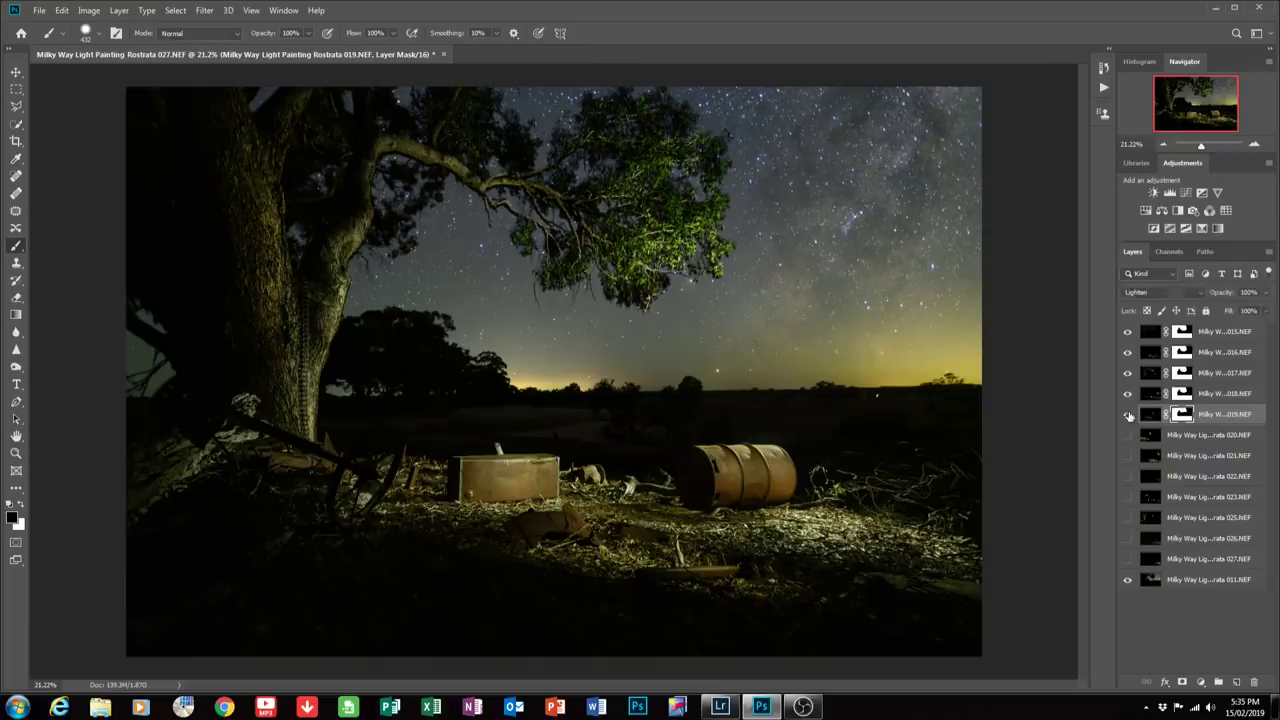
click(1128, 415)
Paint black on the 019 layer's mask over the wagon wheel, and restore that area with white.
mouse_move(385, 470)
mouse_down()
mouse_move(445, 532)
mouse_move(378, 468)
mouse_up()
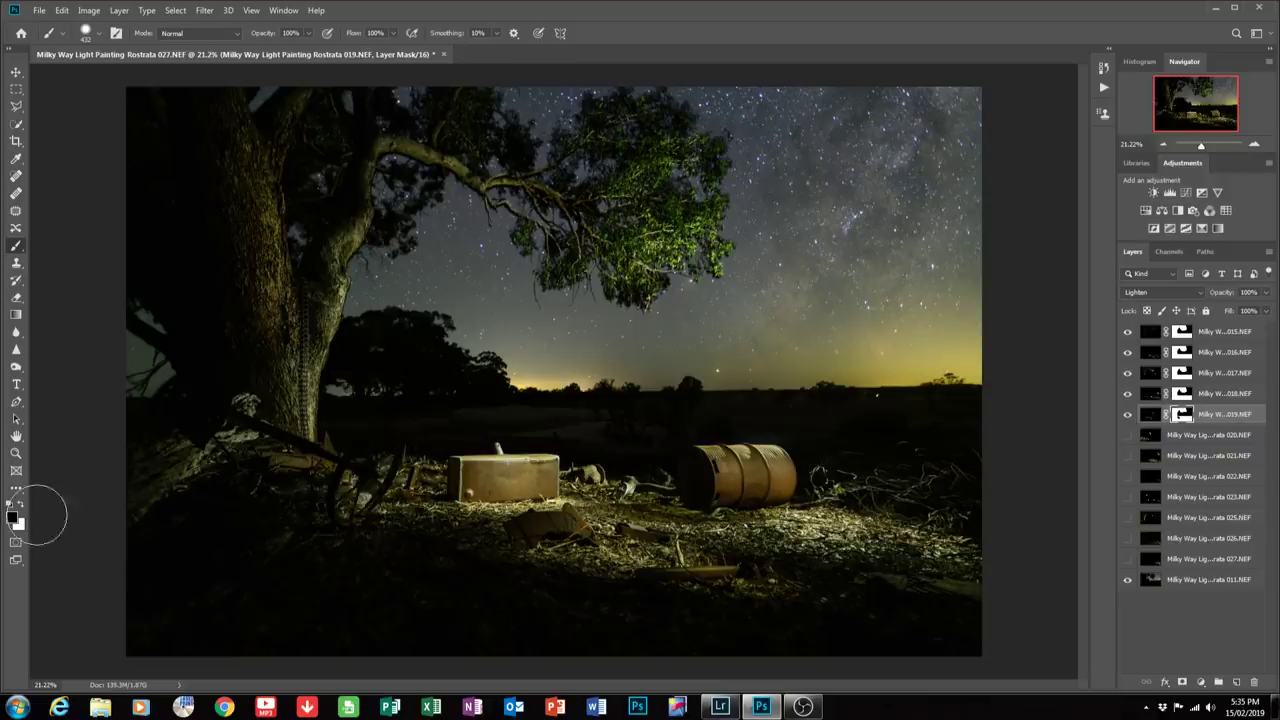
click(22, 506)
mouse_move(434, 492)
mouse_down()
mouse_move(390, 456)
mouse_move(400, 523)
mouse_move(368, 476)
mouse_move(465, 515)
mouse_move(372, 496)
mouse_move(425, 472)
mouse_move(350, 488)
mouse_up()
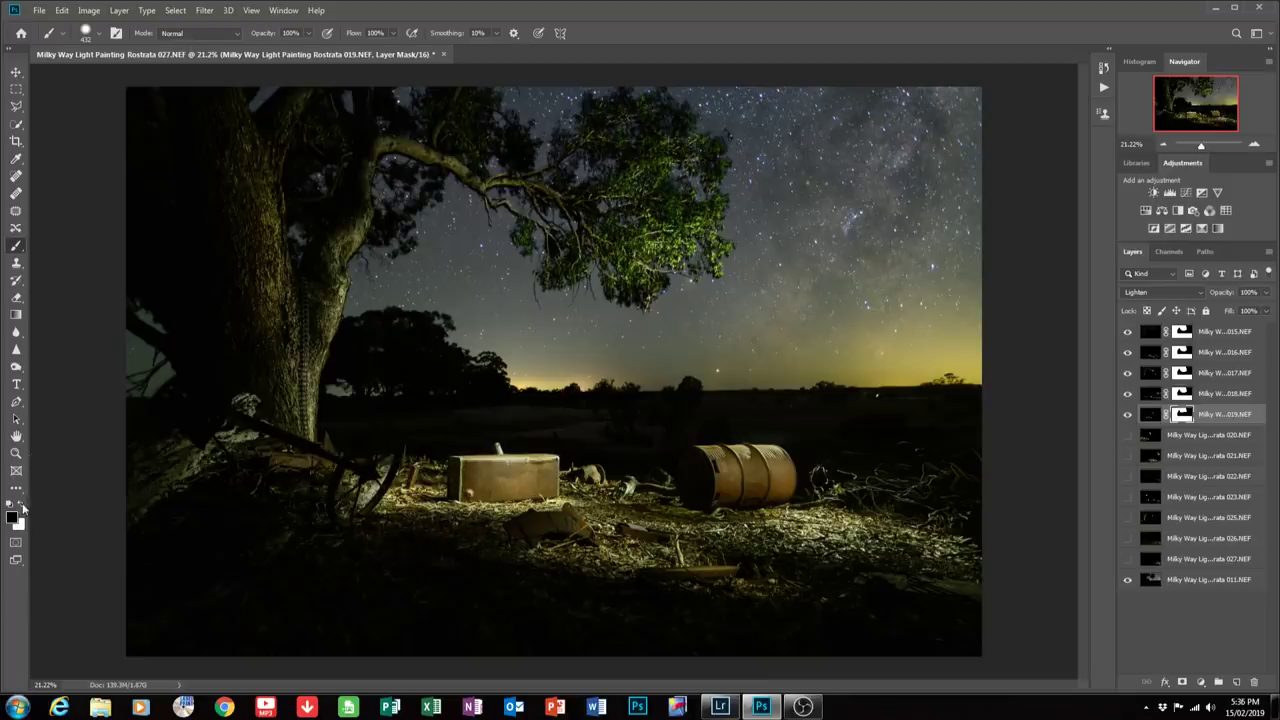
Show the 020 layer, copy the 019 mask onto it, and paint black over the light traces still showing beside the lower foliage.
click(1127, 435)
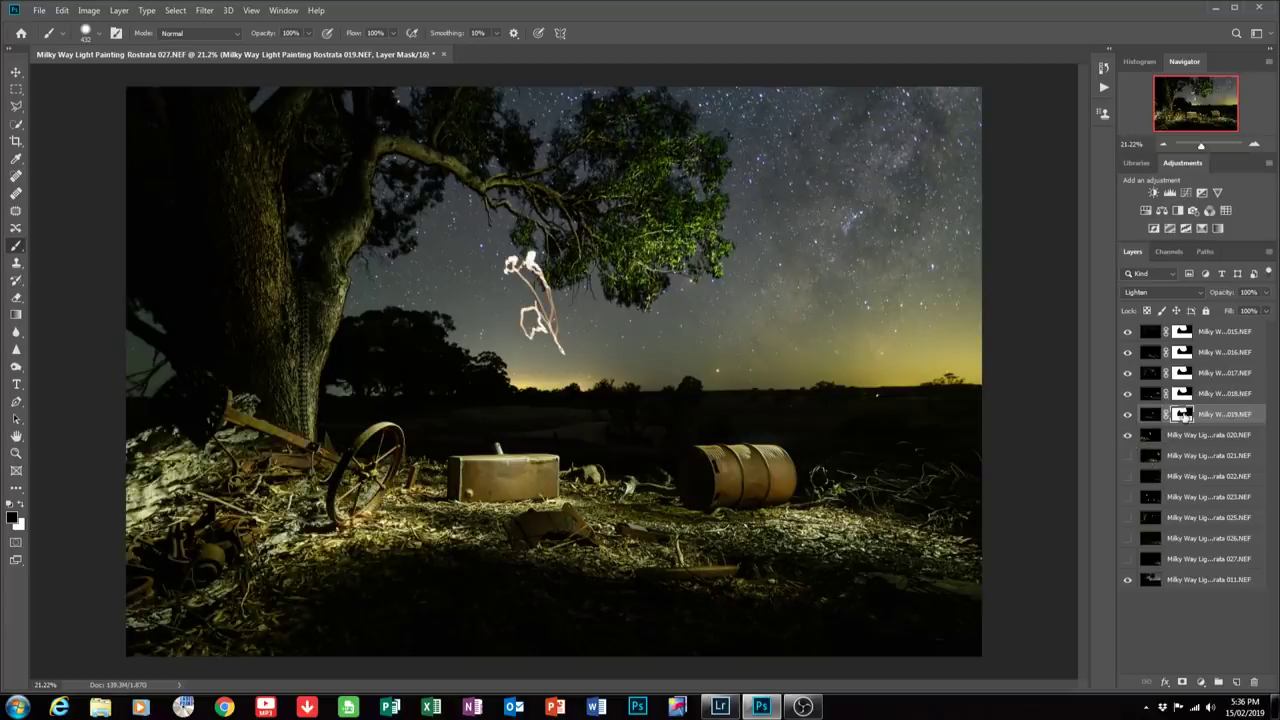
drag(1183, 440, 1183, 437)
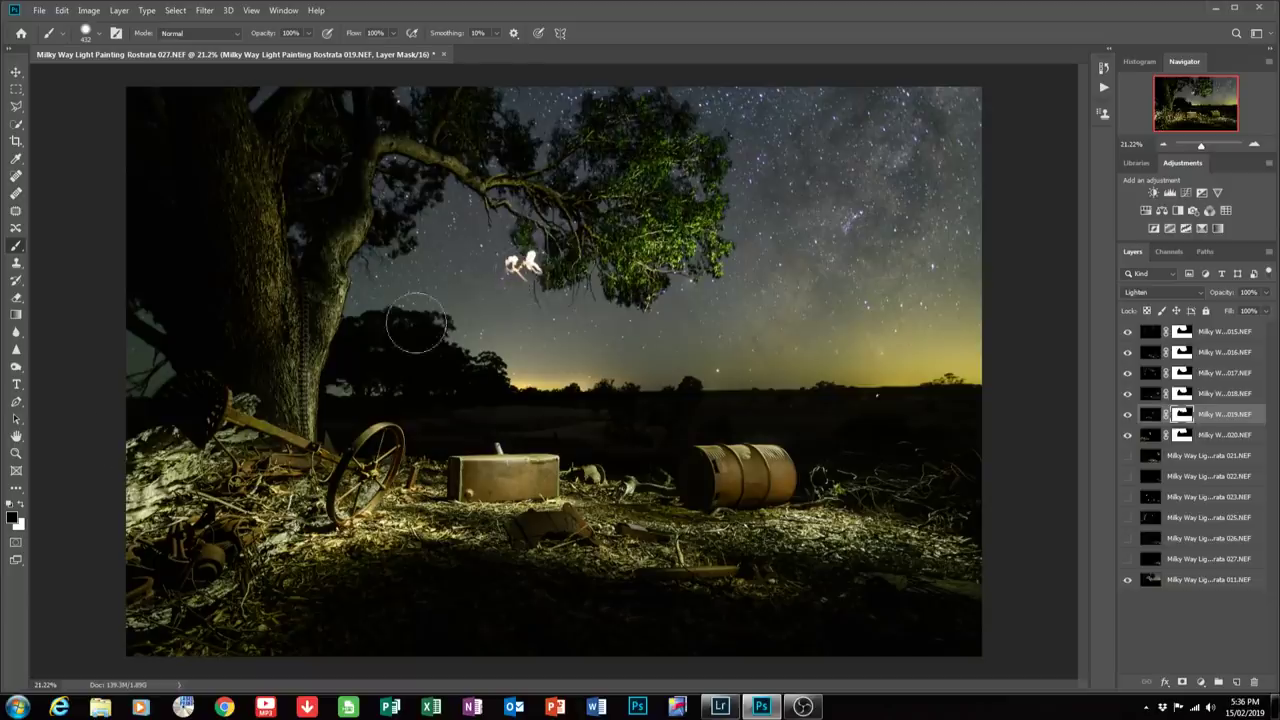
click(1183, 436)
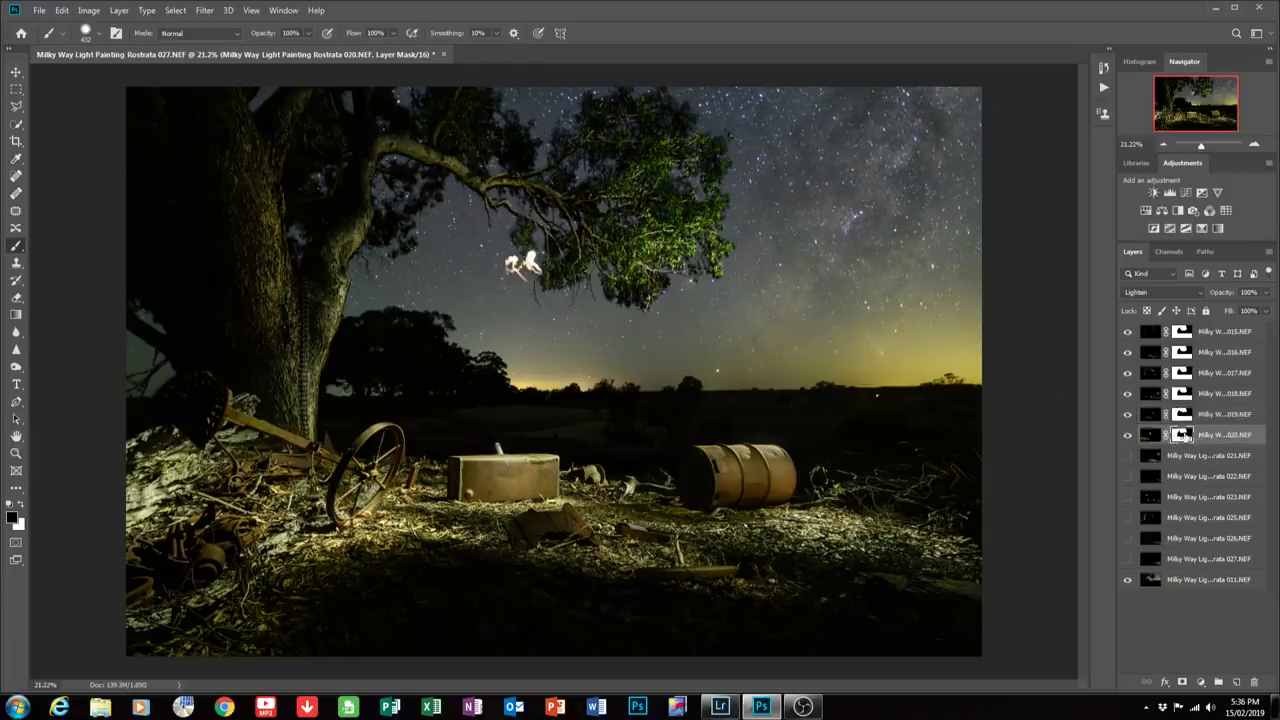
drag(523, 291, 500, 280)
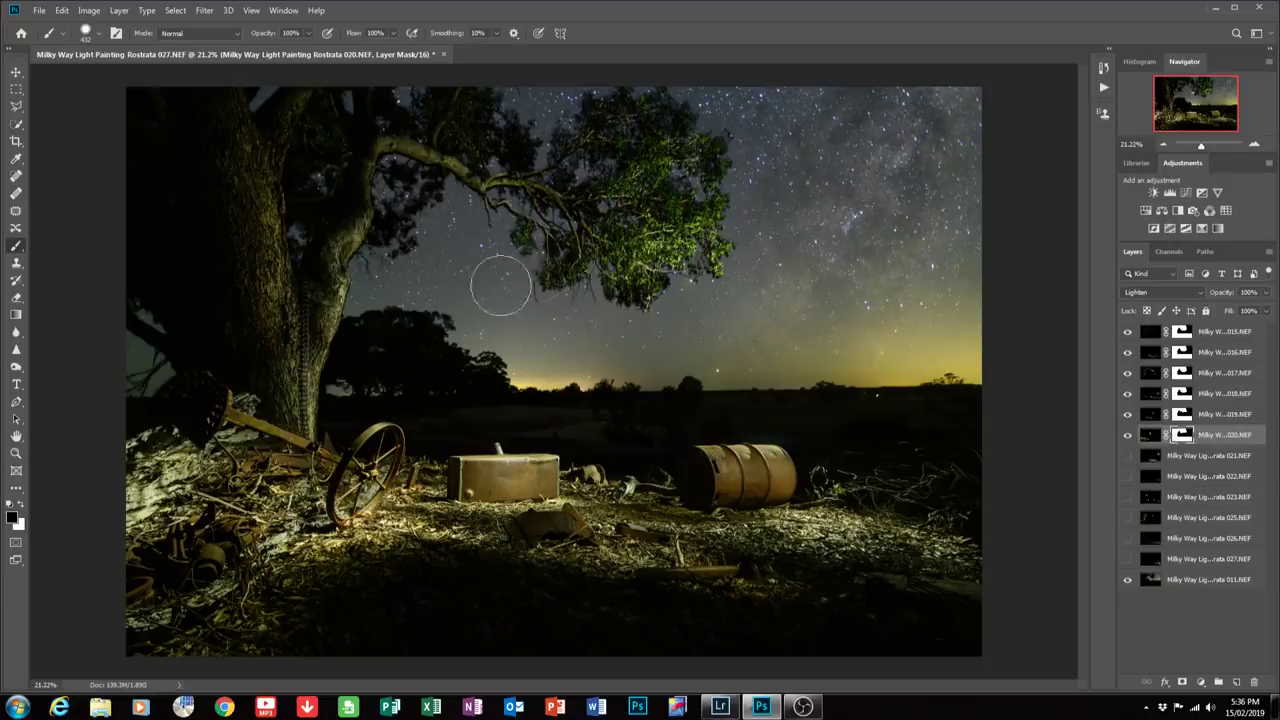
mouse_move(540, 243)
mouse_down()
mouse_move(560, 271)
mouse_move(552, 262)
mouse_up()
Show the 021 and 022 layers and copy the sky mask onto each of them from the layer above.
click(1127, 455)
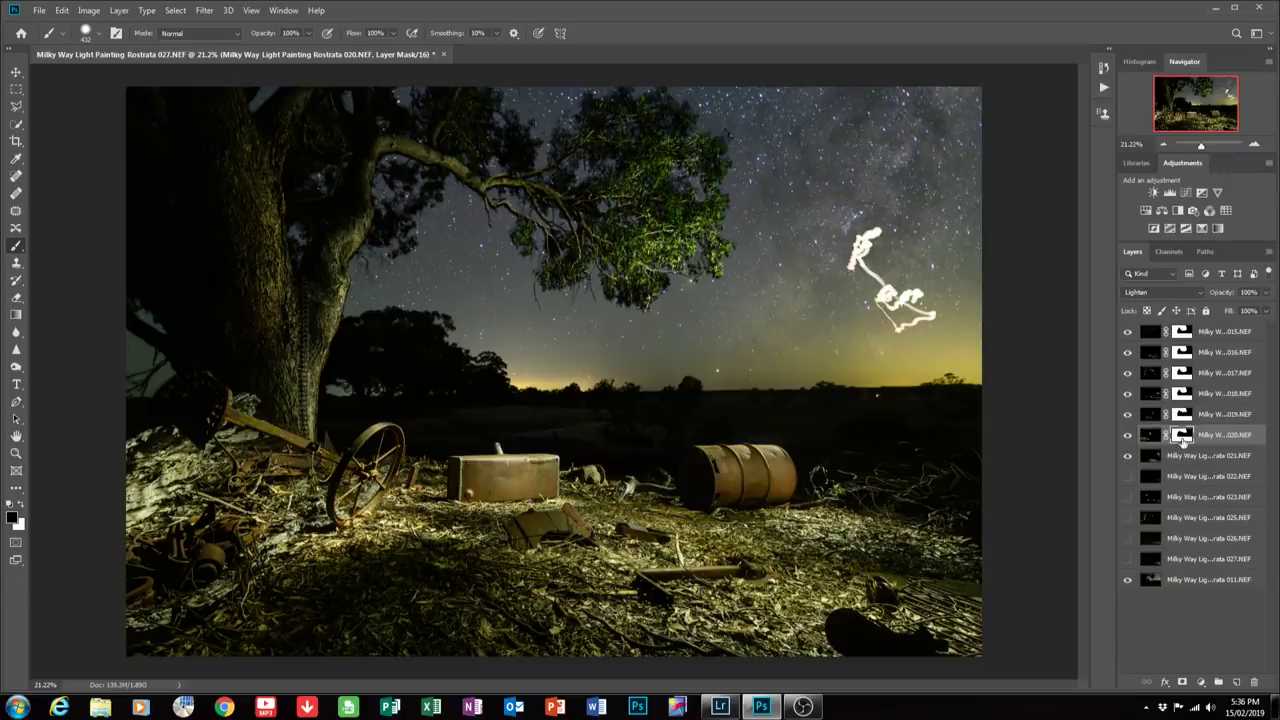
drag(1183, 435, 1186, 458)
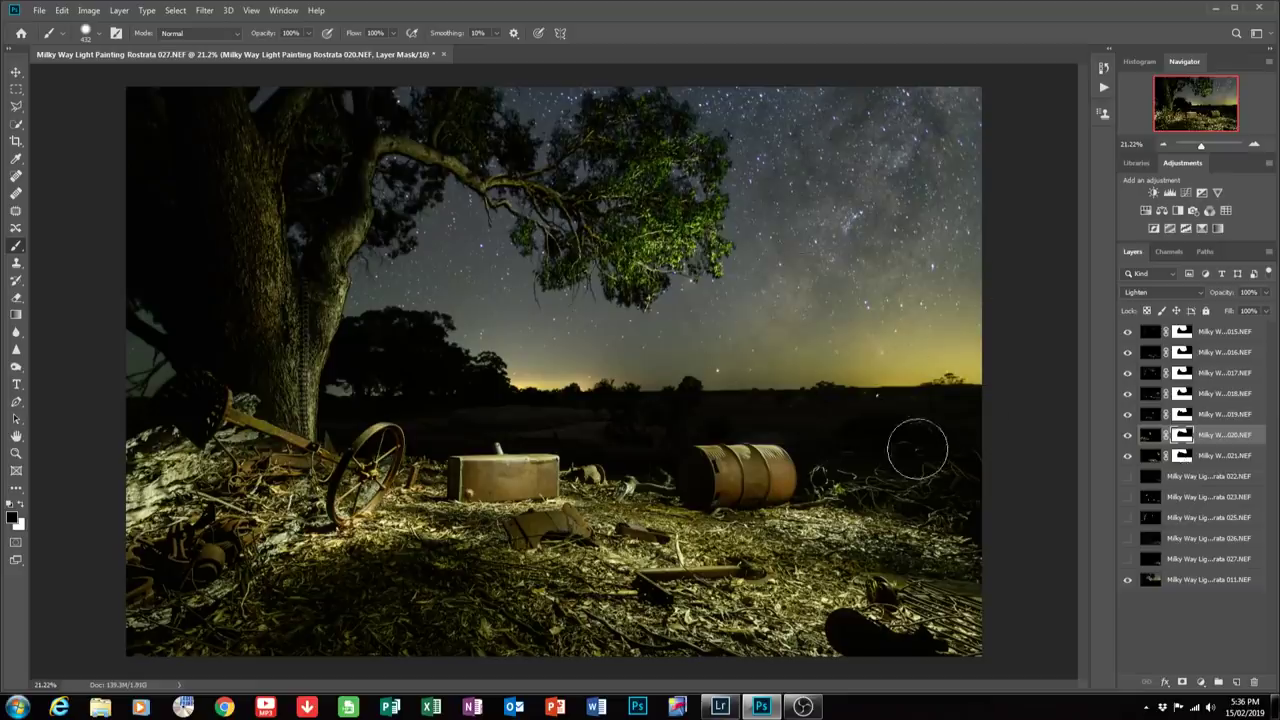
click(1128, 476)
drag(1184, 456, 1186, 477)
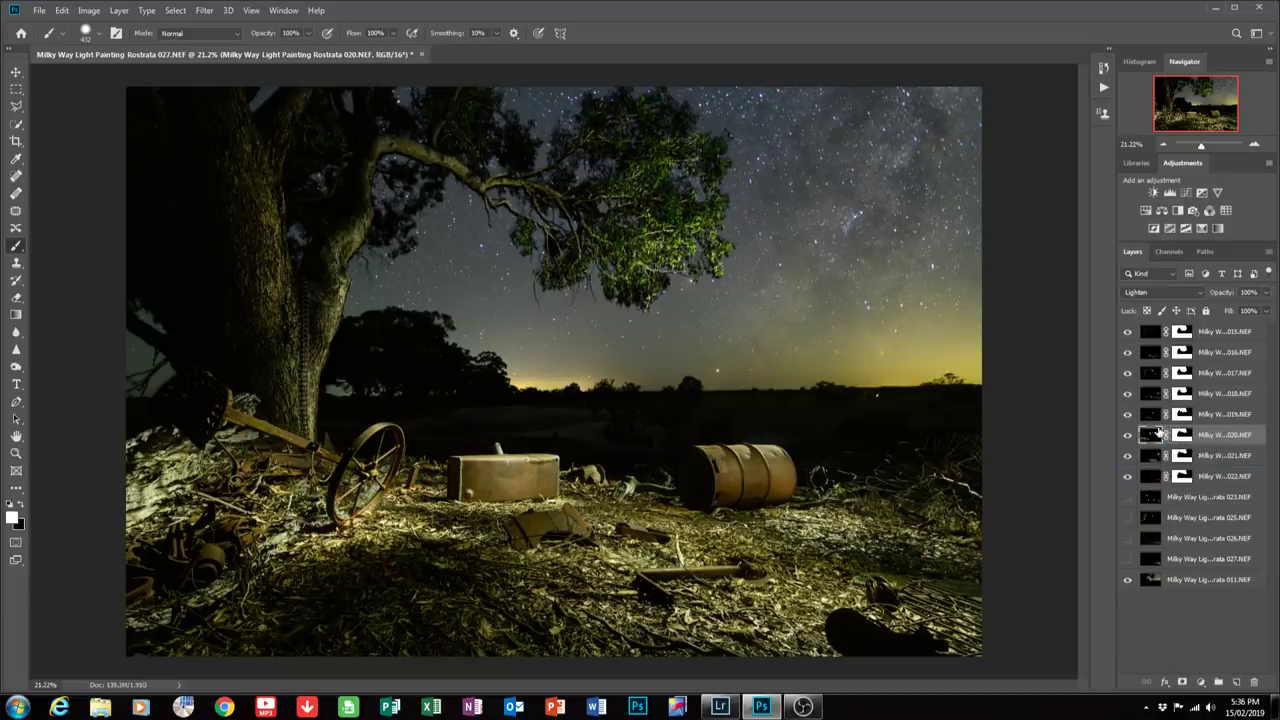
Show the 023 layer, copy the 022 mask onto it, and paint black over the leftover light speck beside the trunk.
click(1127, 497)
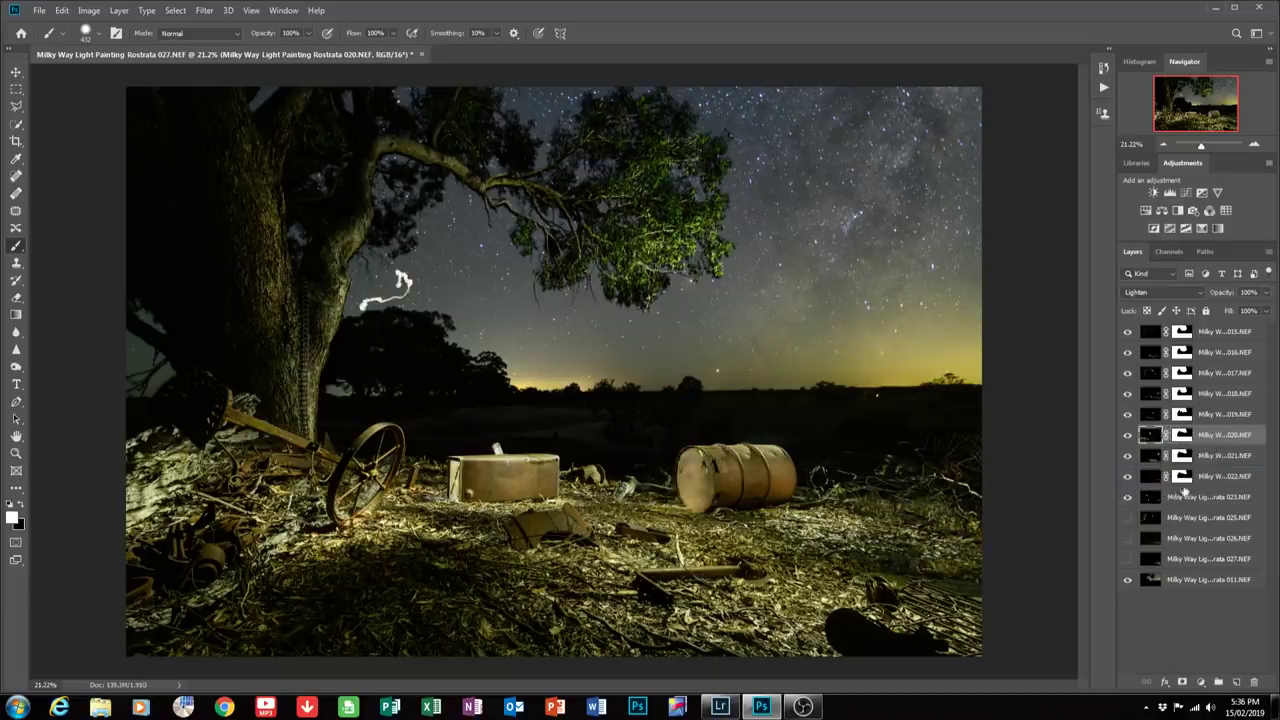
drag(1184, 478, 1186, 499)
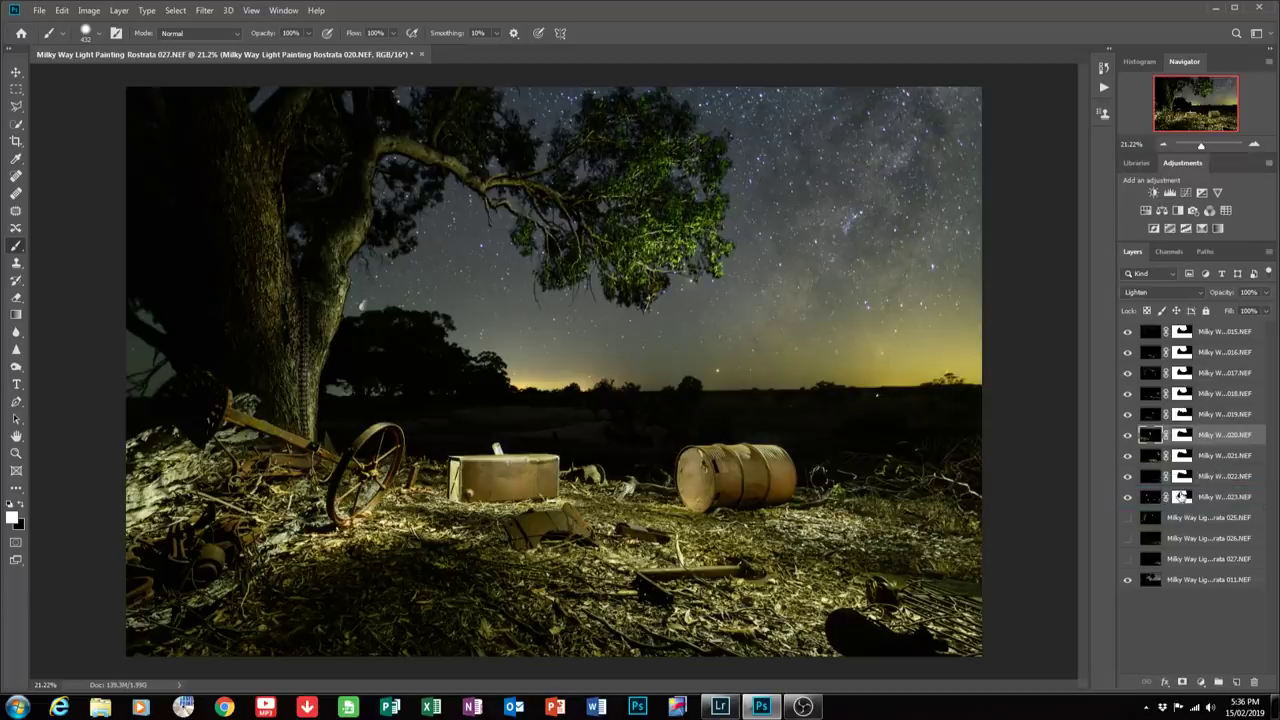
click(1182, 497)
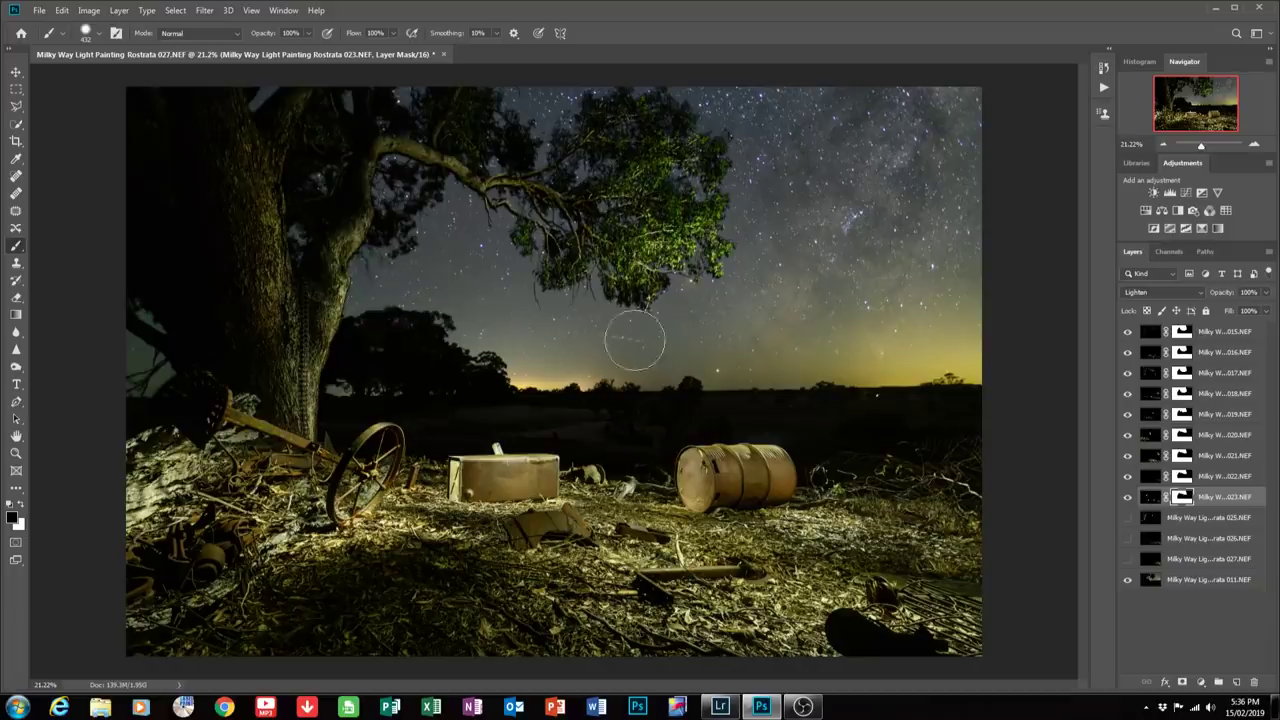
Show the 025, 026 and 027 layers and copy the sky mask onto each of them from the layer above.
click(1128, 518)
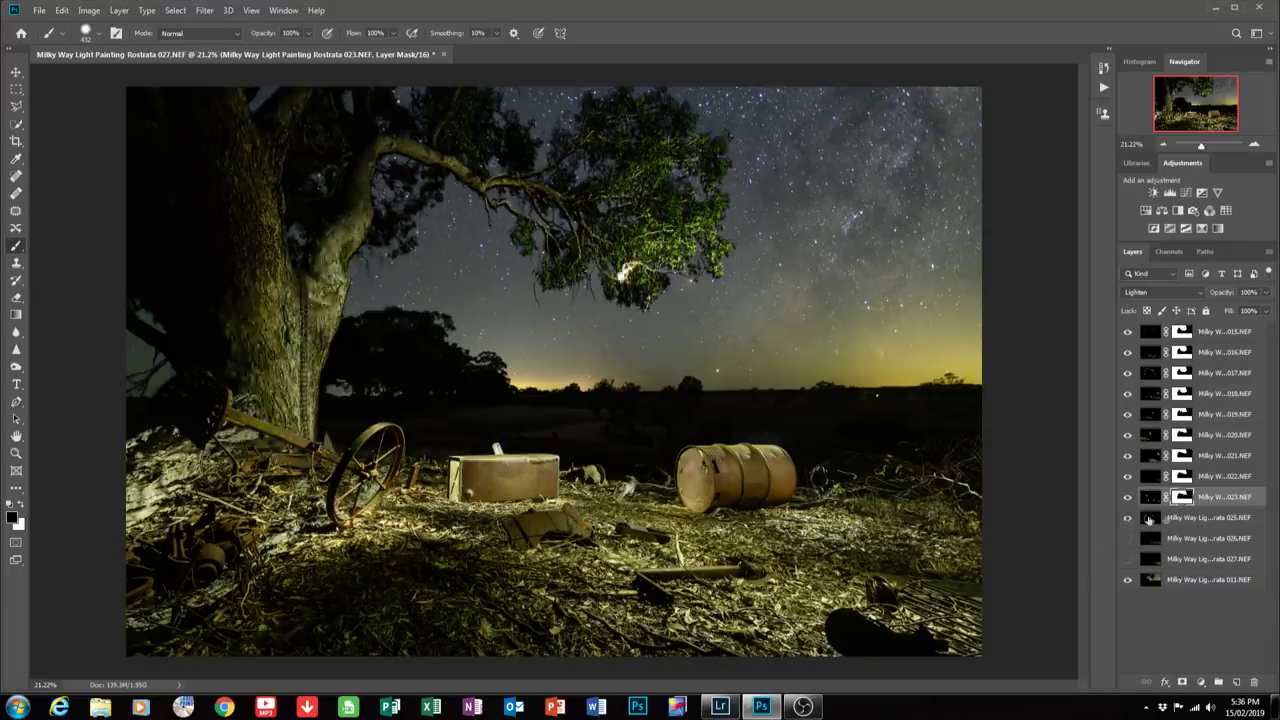
drag(1181, 497, 1181, 518)
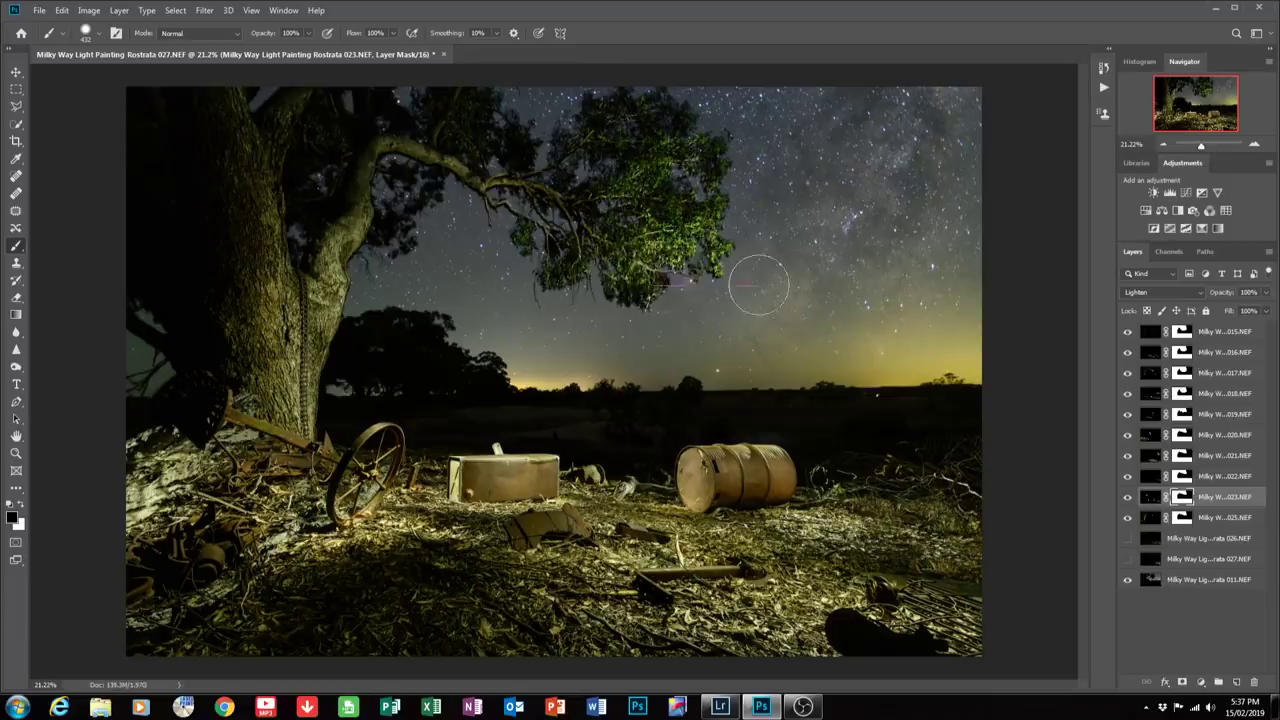
click(1128, 538)
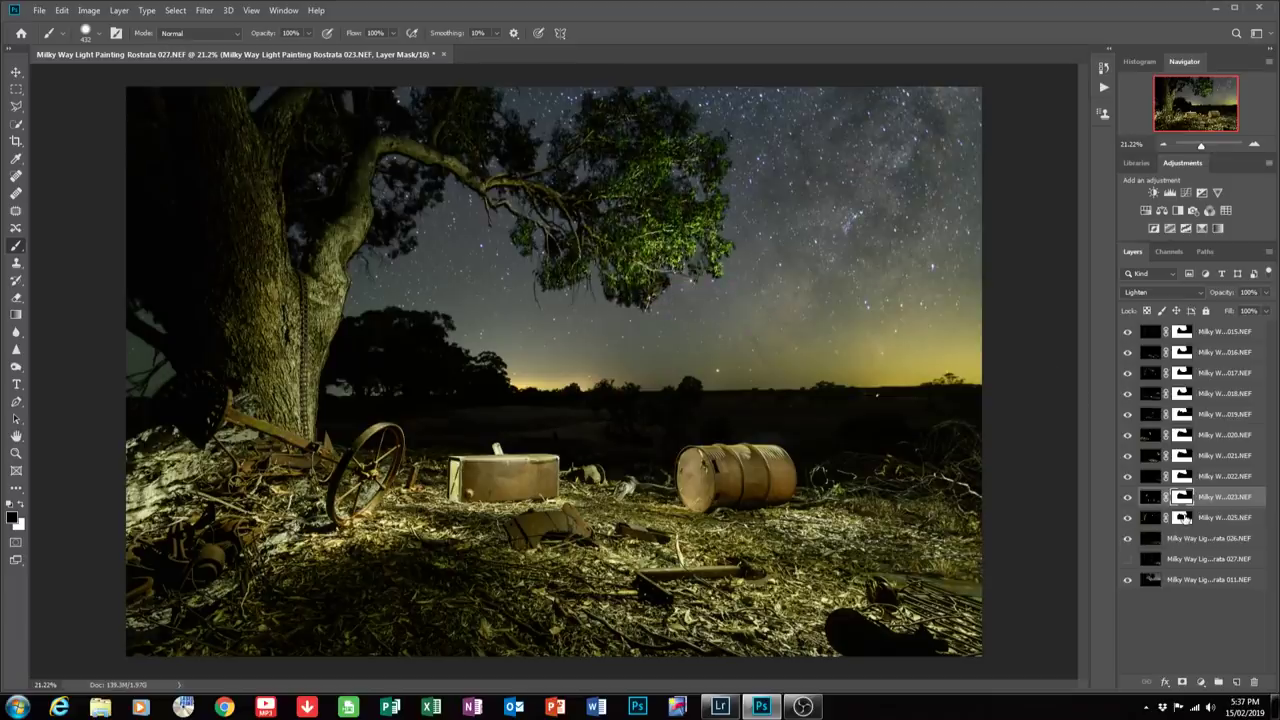
drag(1183, 518, 1181, 538)
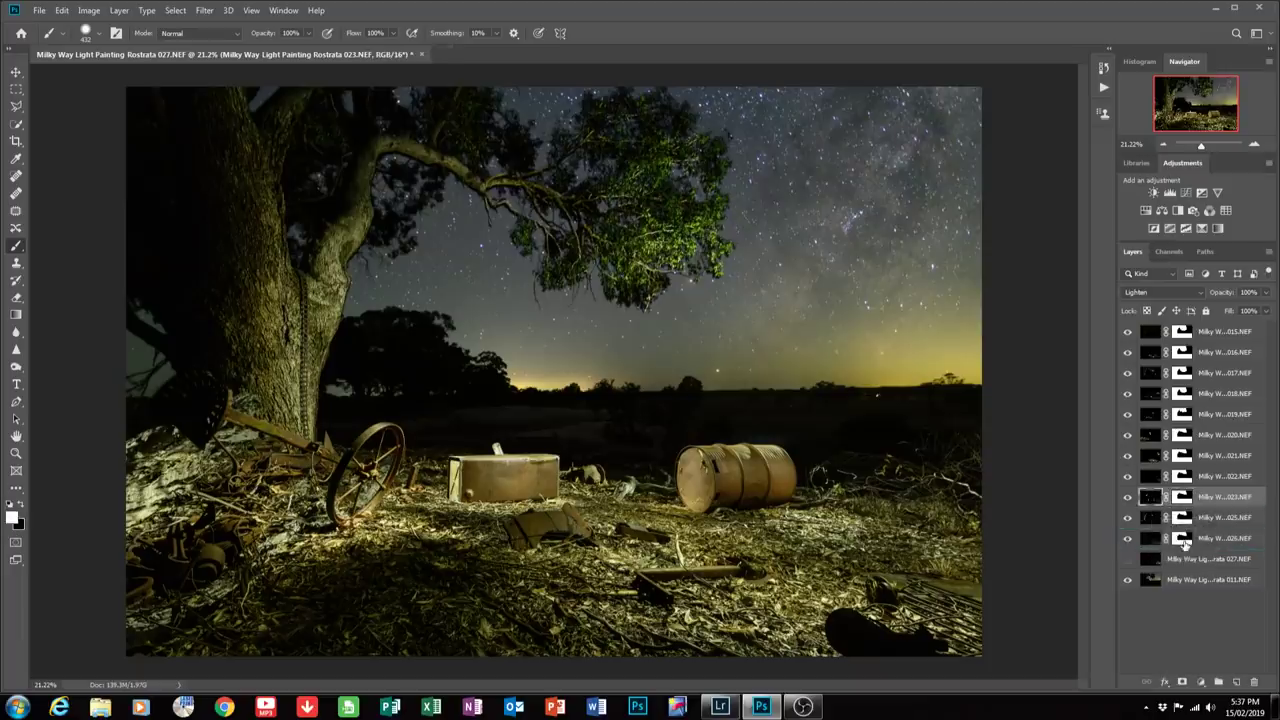
click(1128, 560)
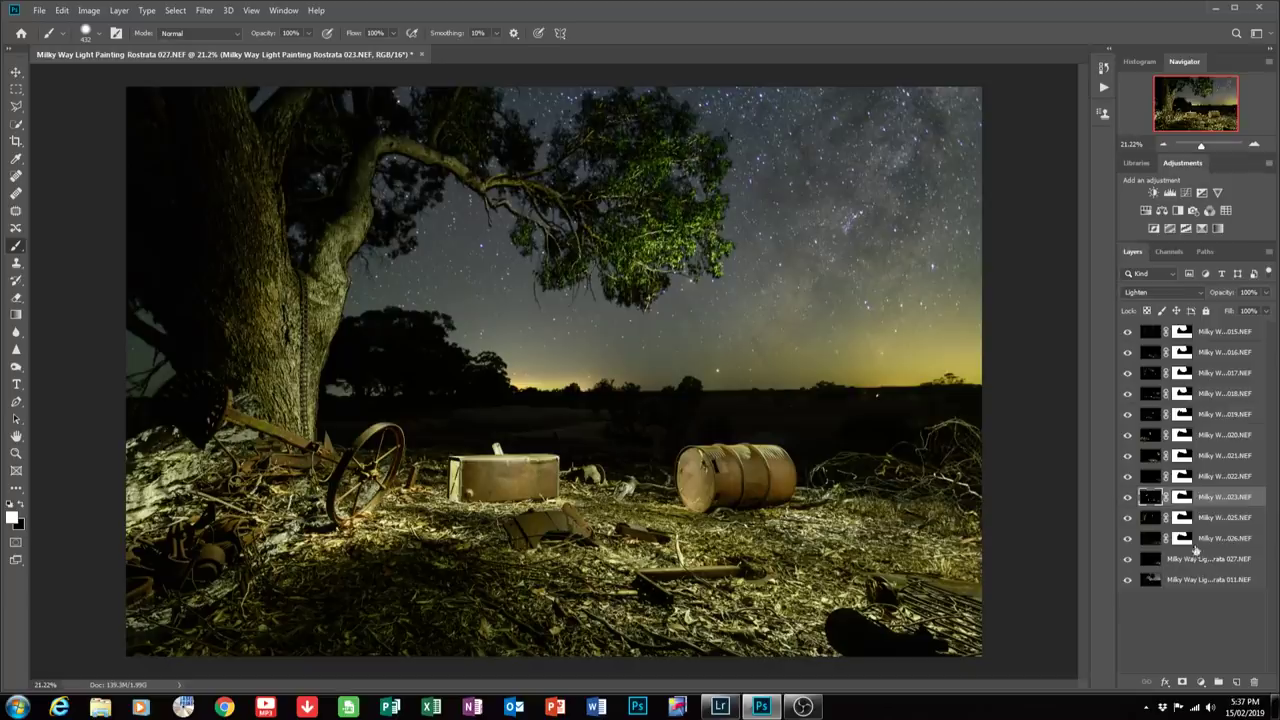
drag(1183, 538, 1185, 565)
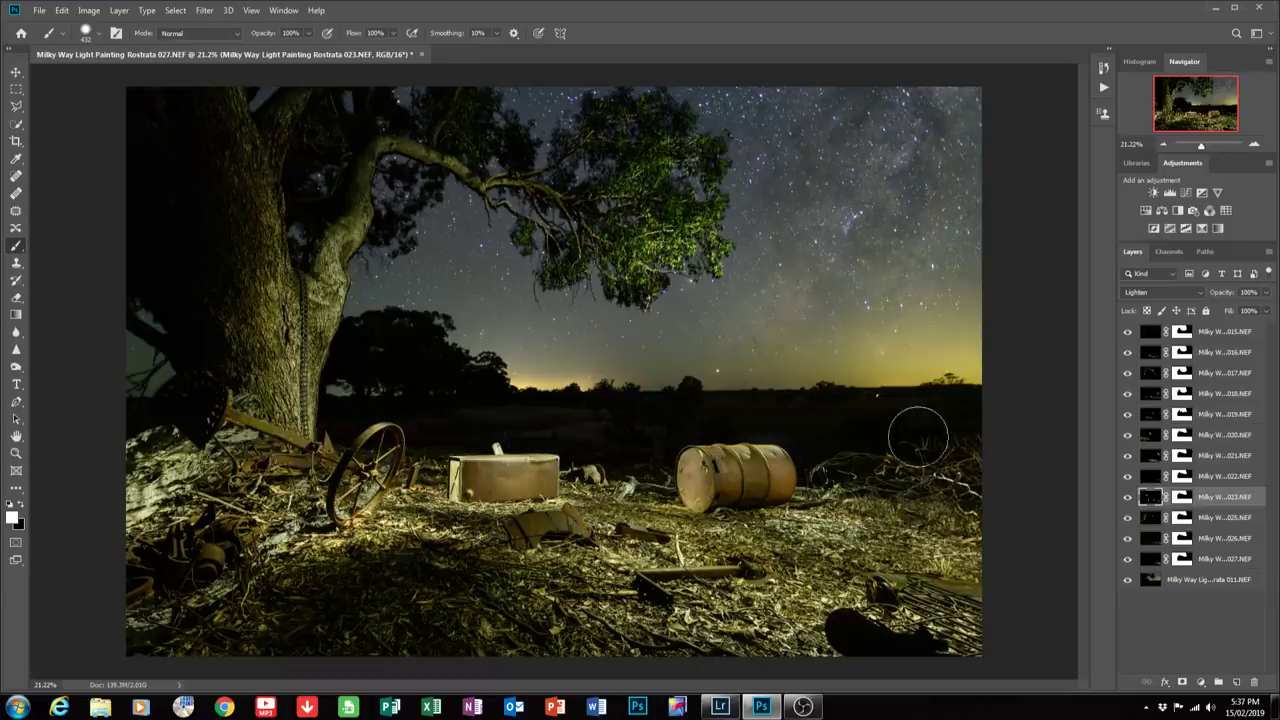
Paint white on the masks of layers 025, 026 and 027 over the dead branches at the photo's right edge to restore their lighting.
click(1181, 517)
click(22, 507)
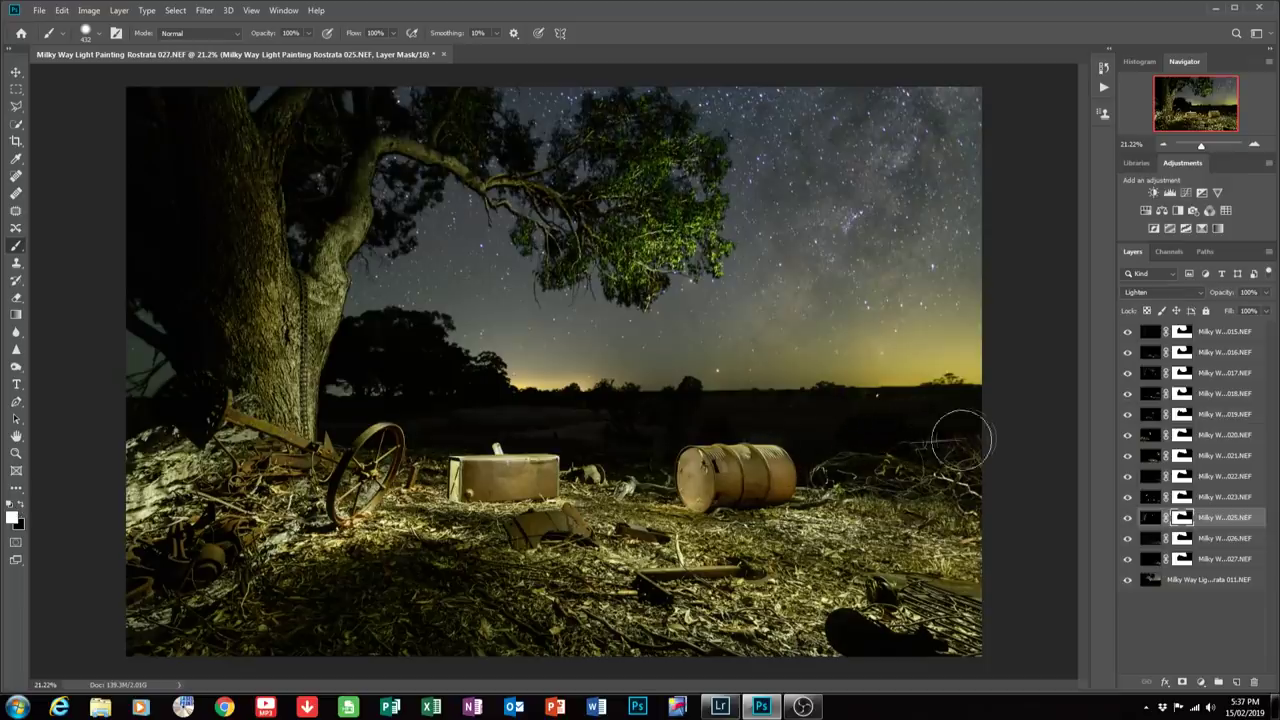
click(1183, 540)
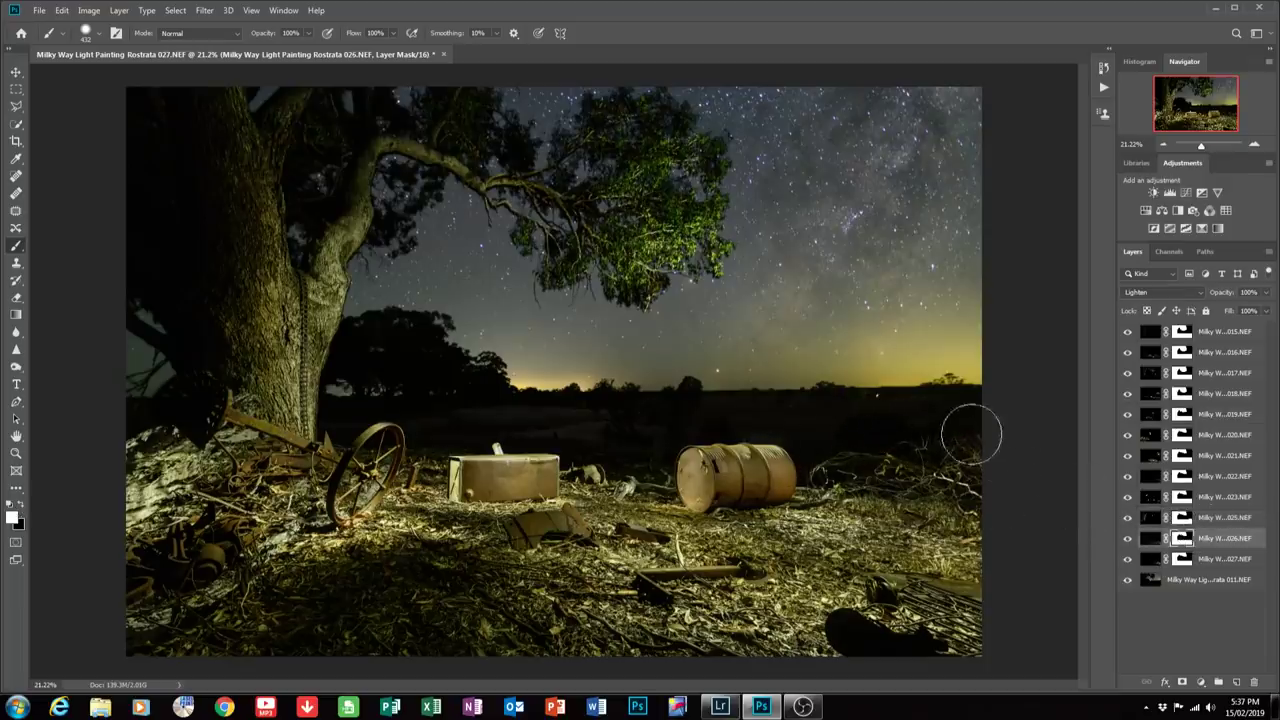
click(1183, 560)
drag(858, 455, 949, 434)
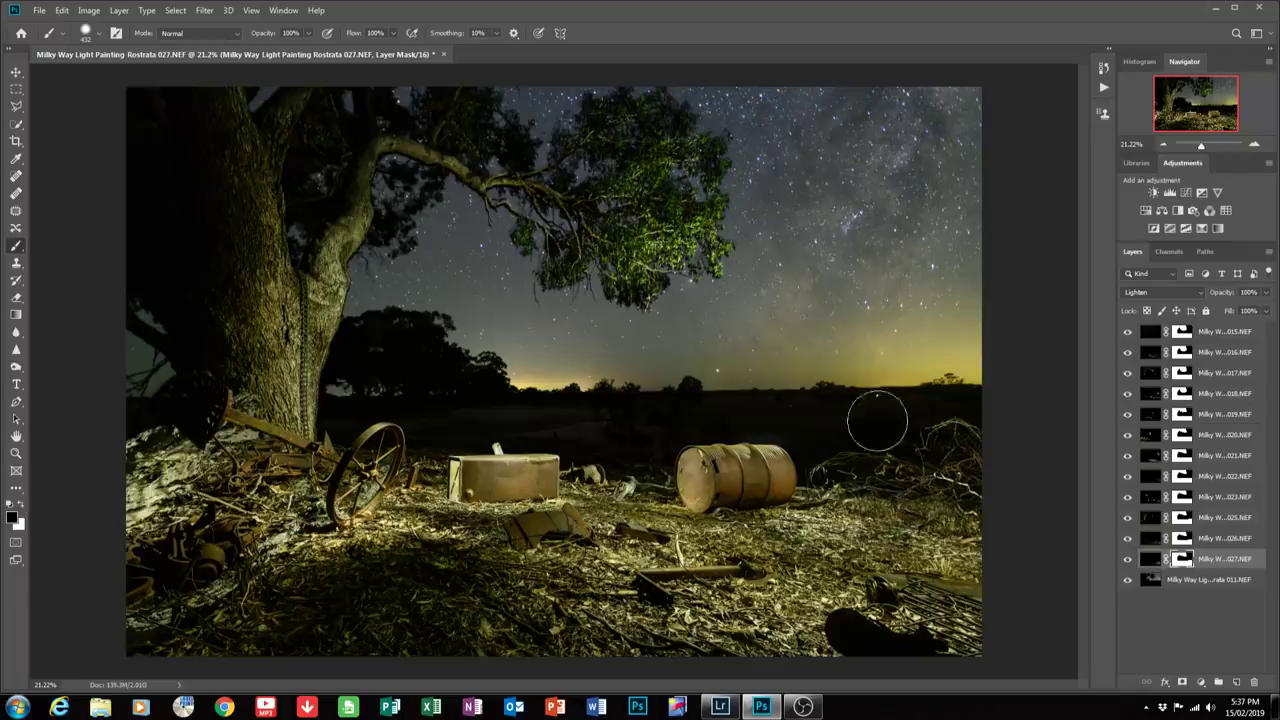
Compare the scene with and without the 016 layer, and leave that layer hidden.
click(1127, 353)
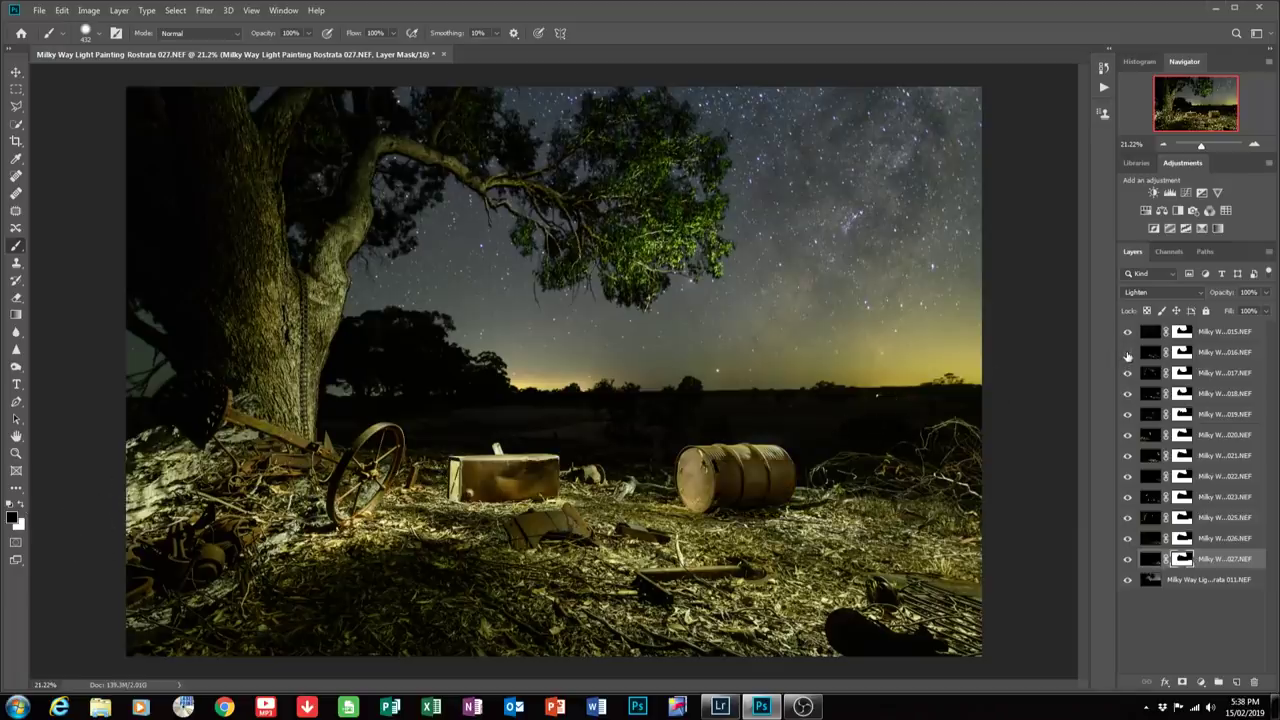
click(1127, 353)
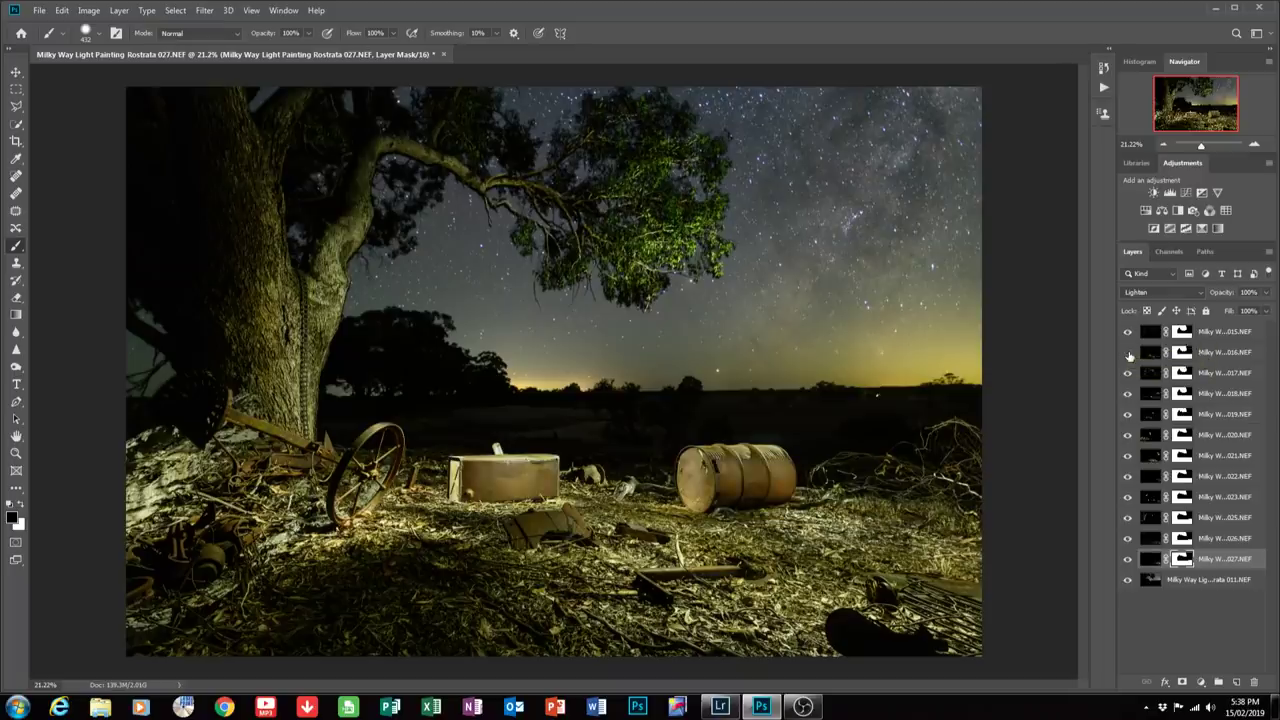
click(1128, 354)
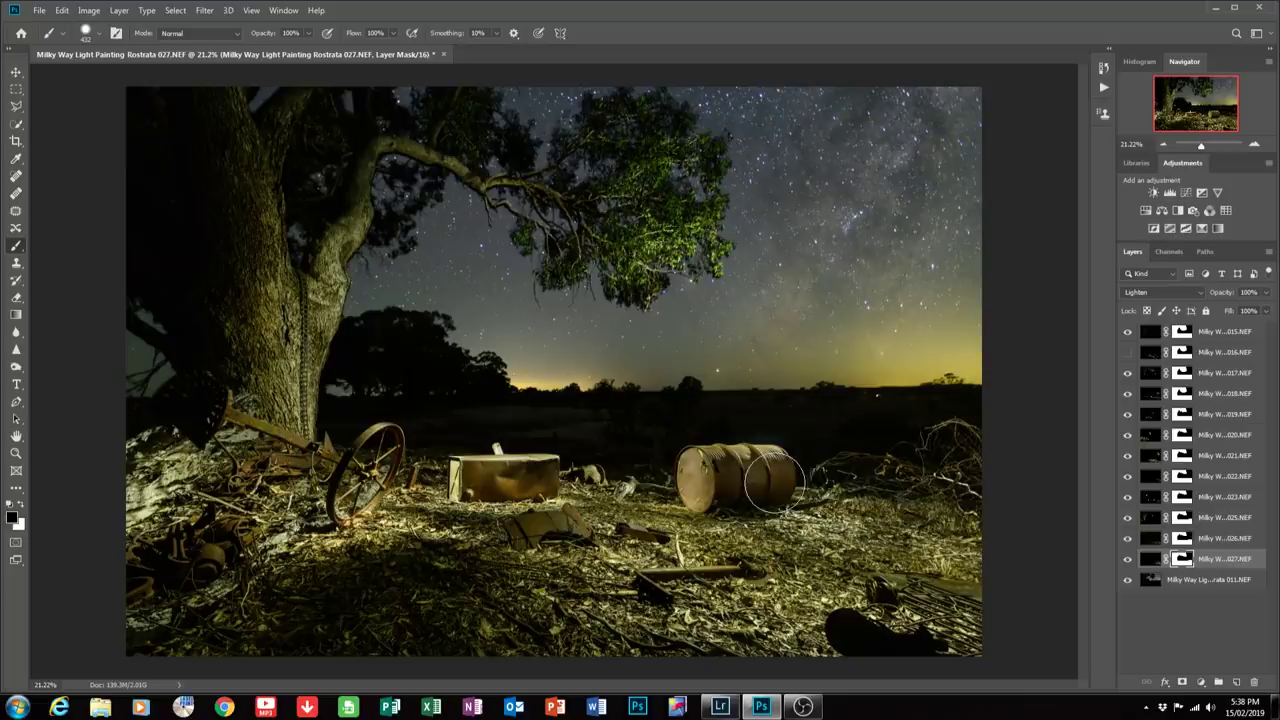
click(1128, 354)
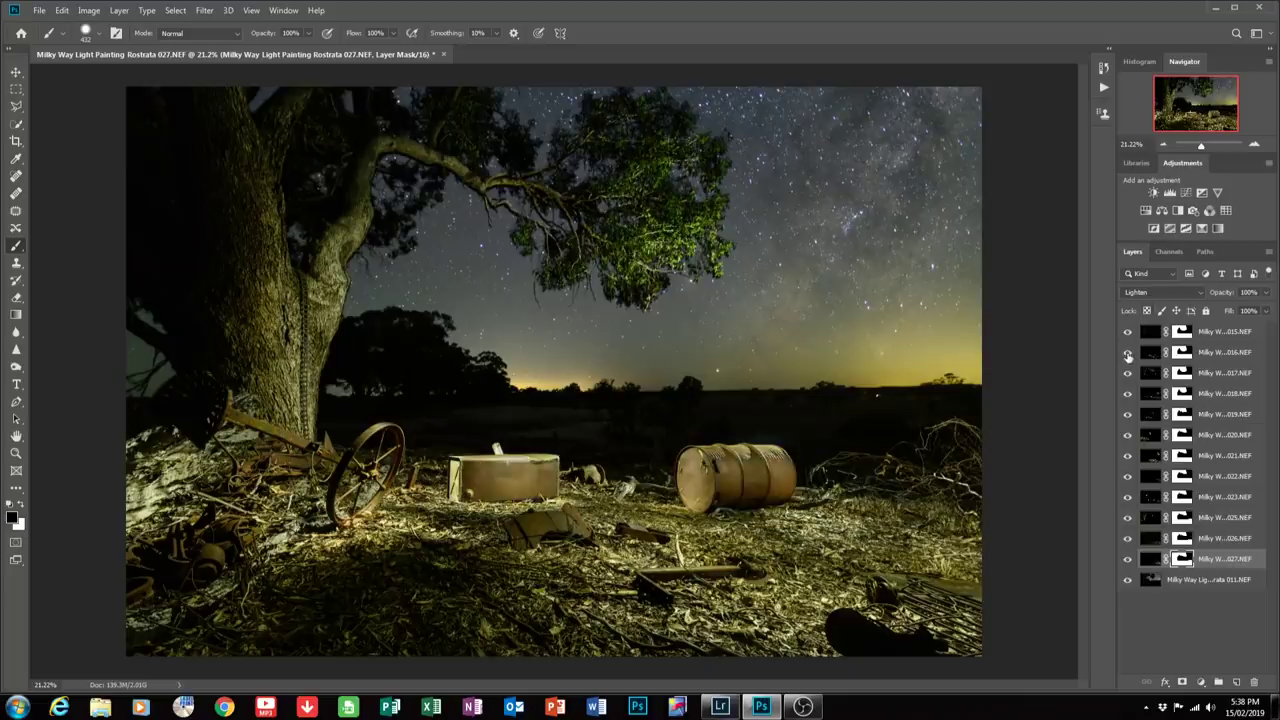
click(1128, 354)
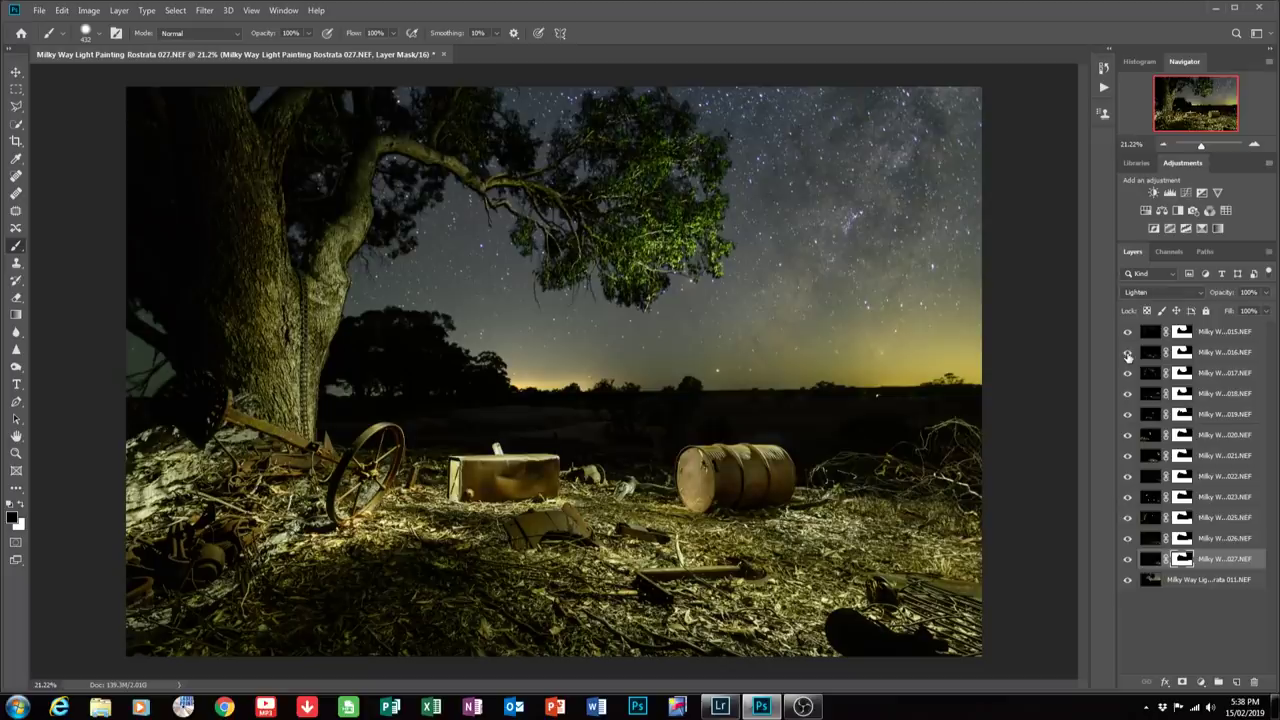
click(1128, 354)
click(1128, 354)
Toggle the 017 and 018 layers off and on to examine what light each one adds to the scene.
click(1128, 374)
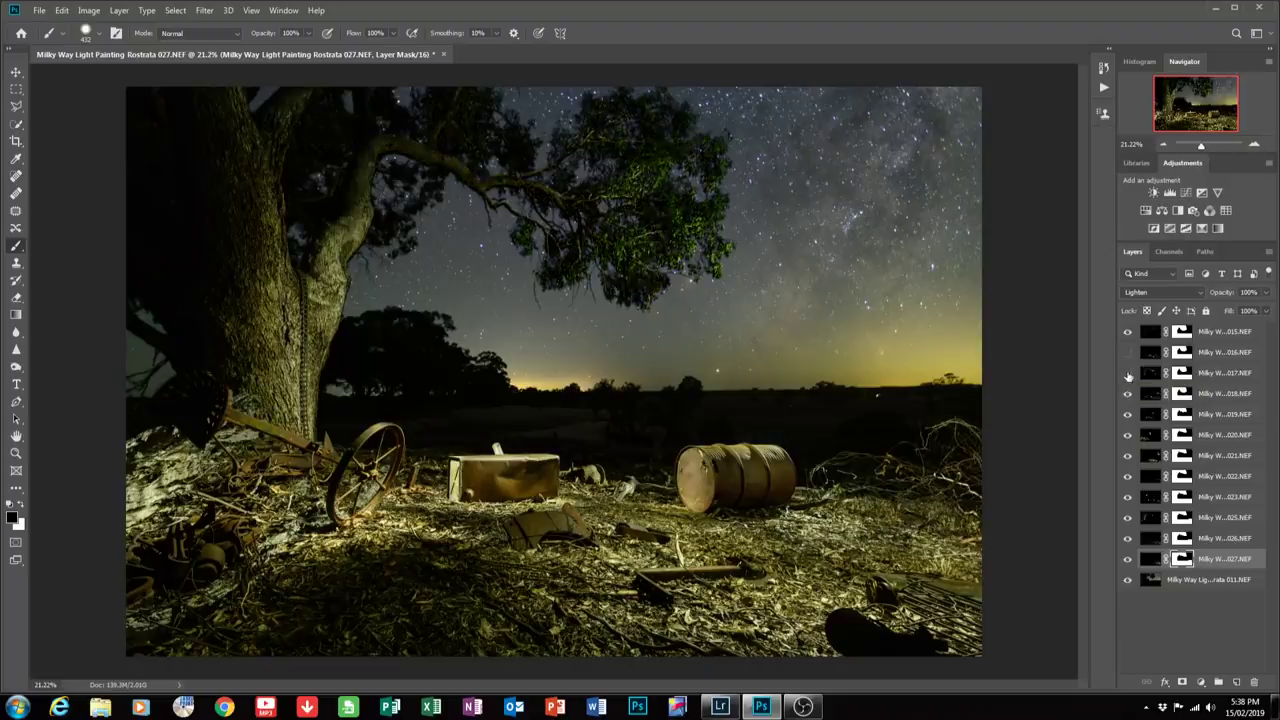
click(1128, 374)
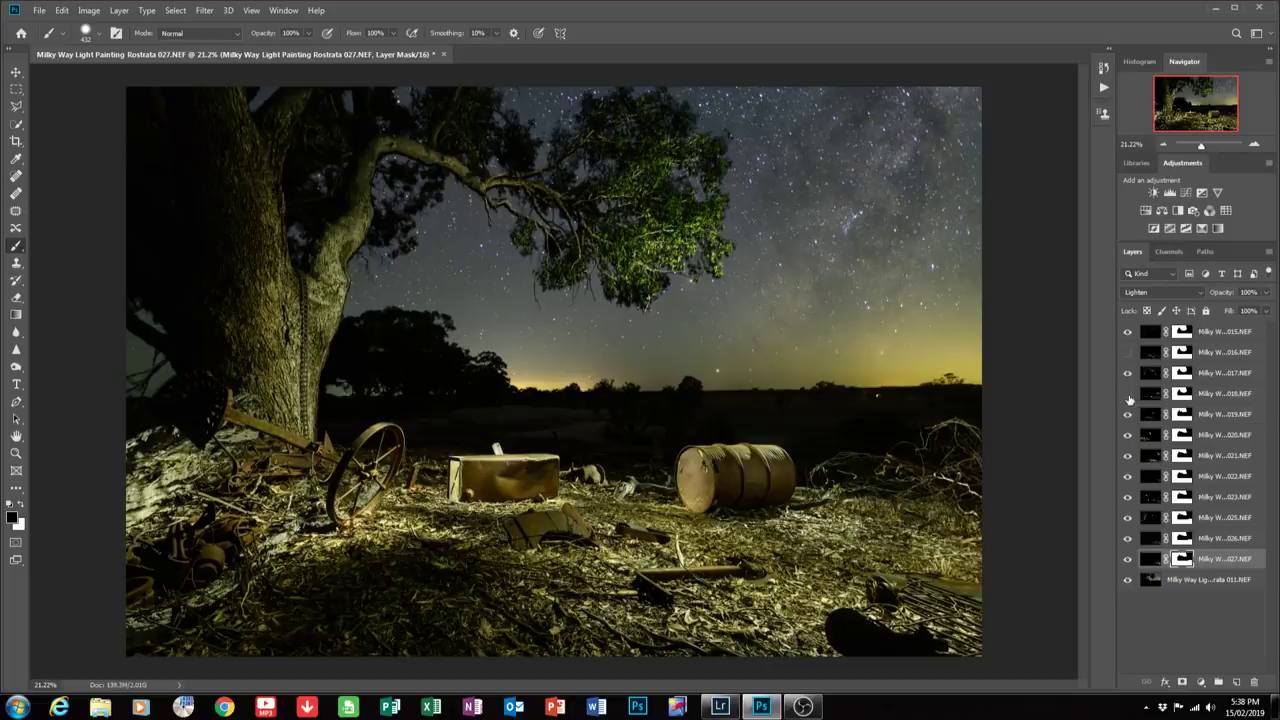
click(1129, 397)
click(1129, 397)
click(1129, 397)
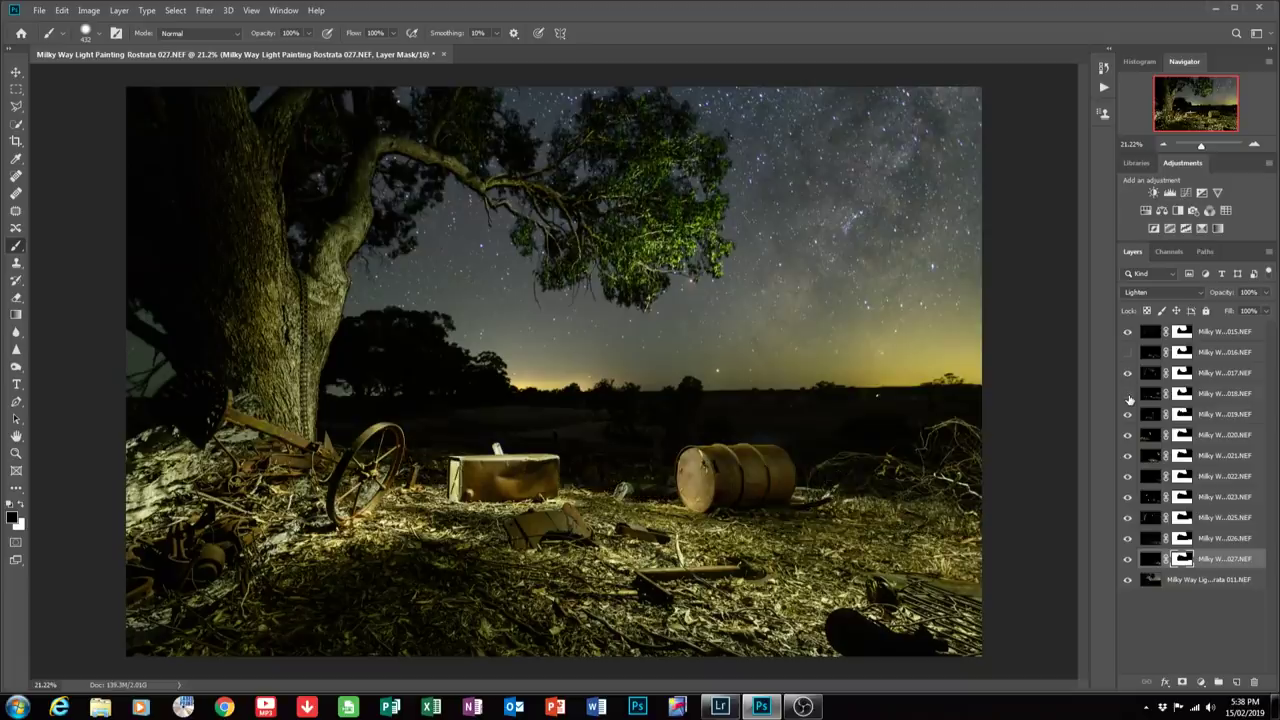
click(1129, 397)
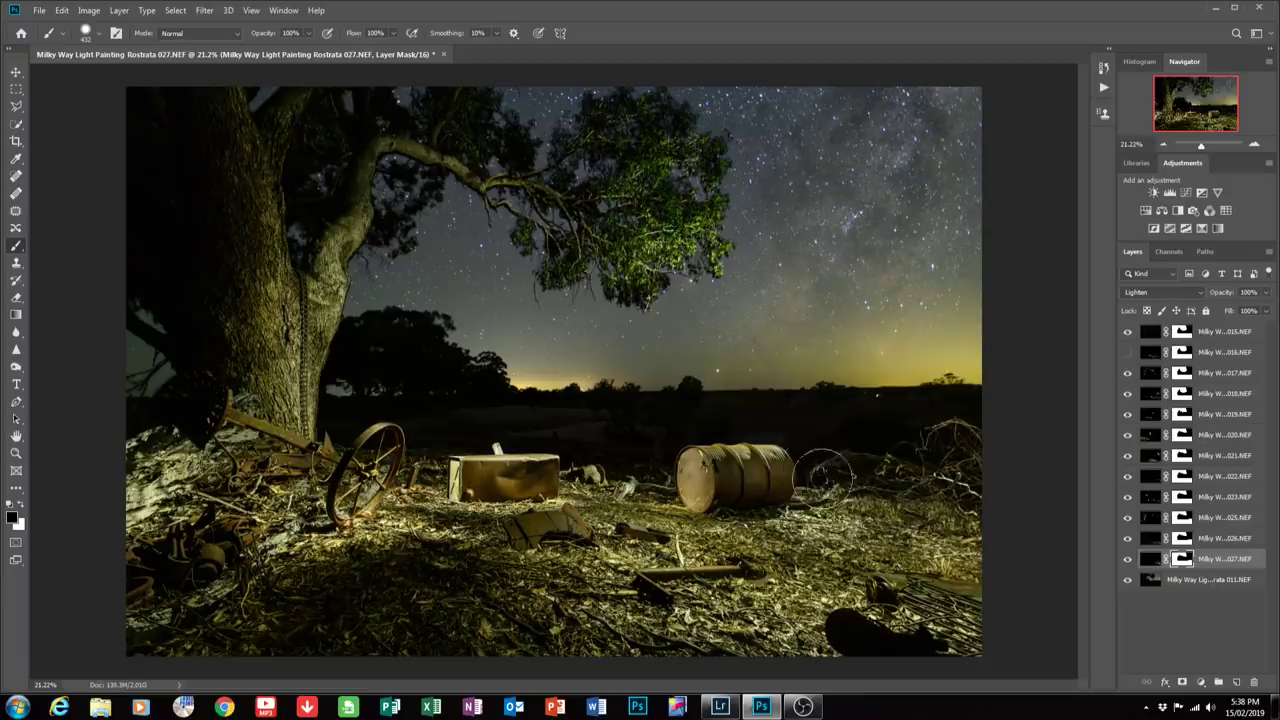
click(1128, 394)
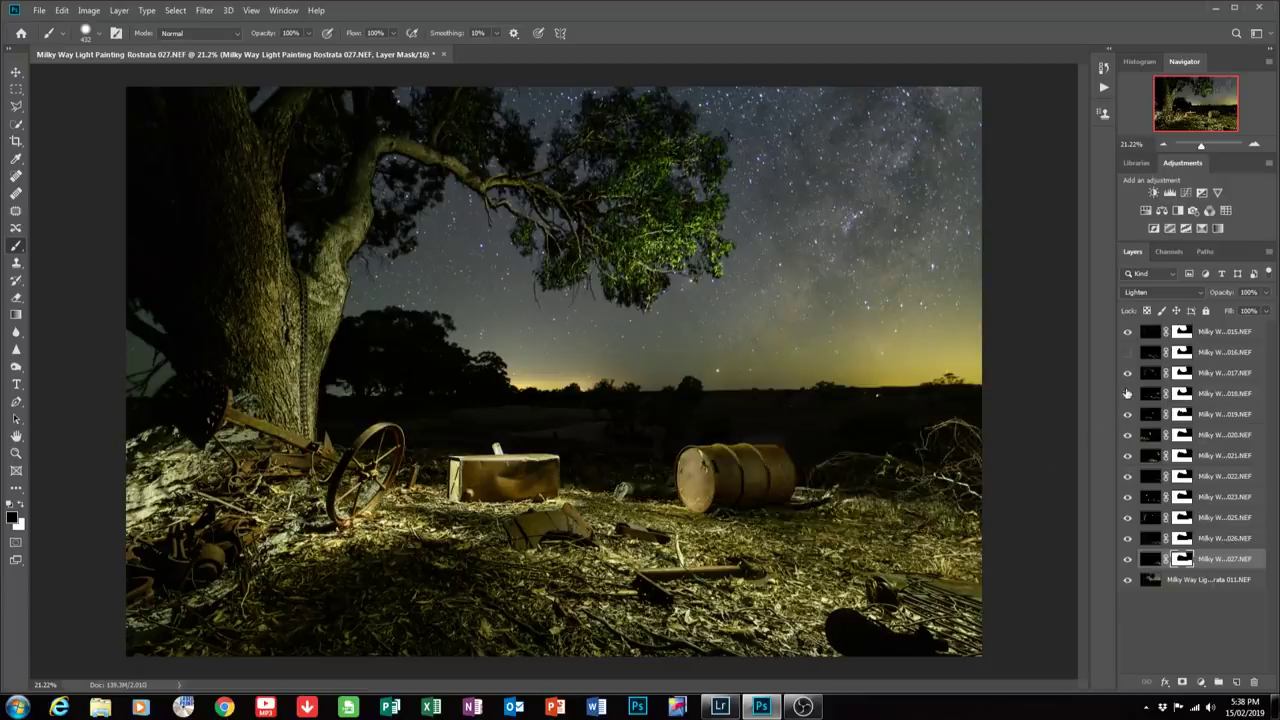
click(1127, 393)
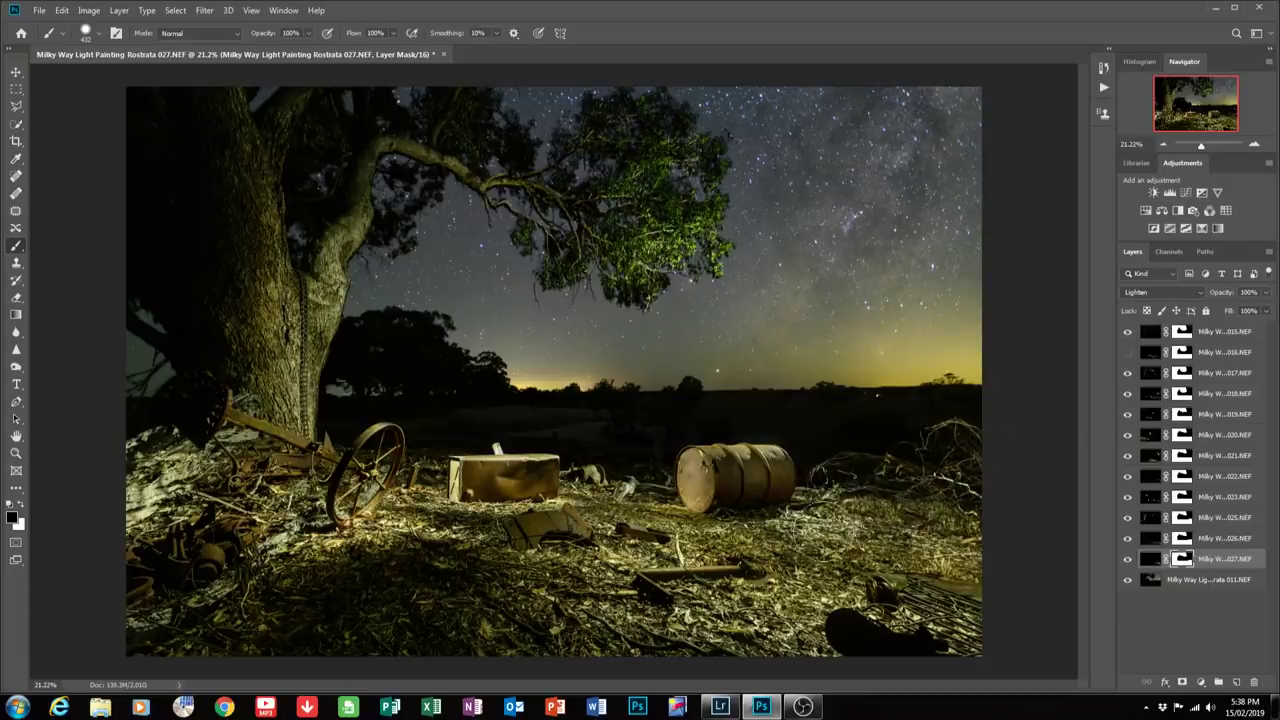
click(1130, 397)
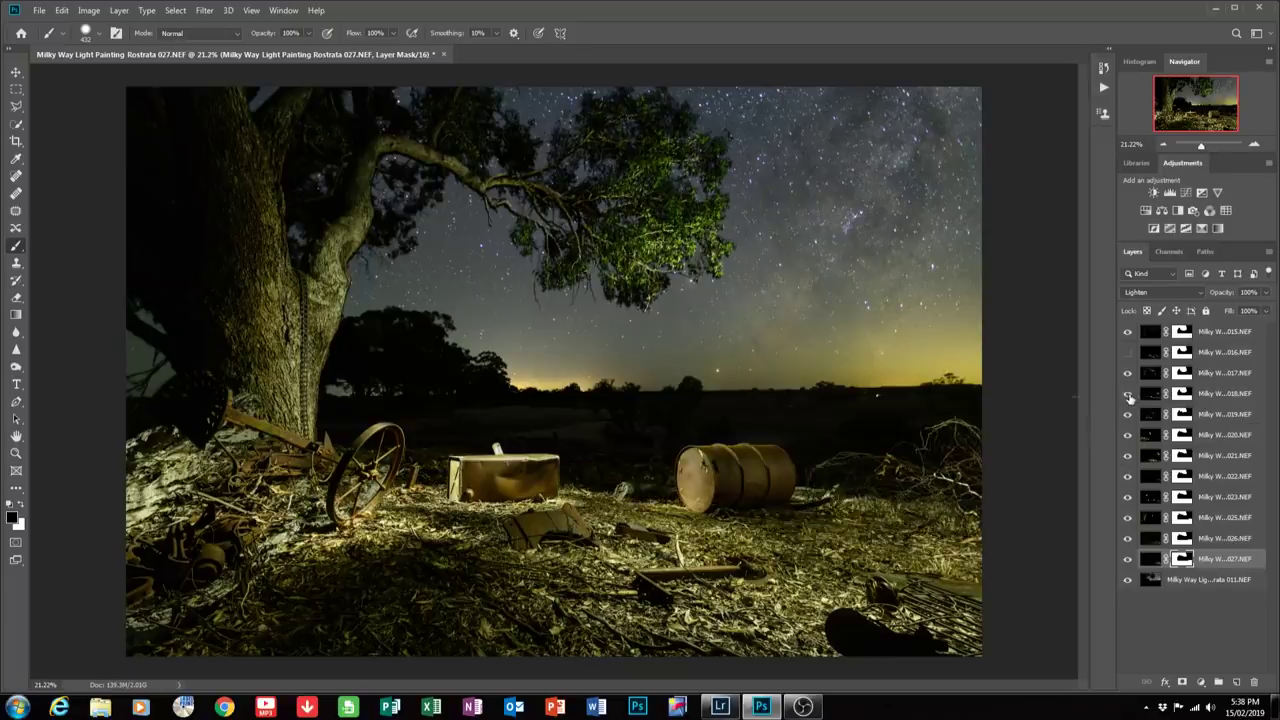
click(1130, 397)
Paint black on the 018 mask with a 511 px brush over the ground in front of the barrel, comparing the layer on and off.
click(1183, 395)
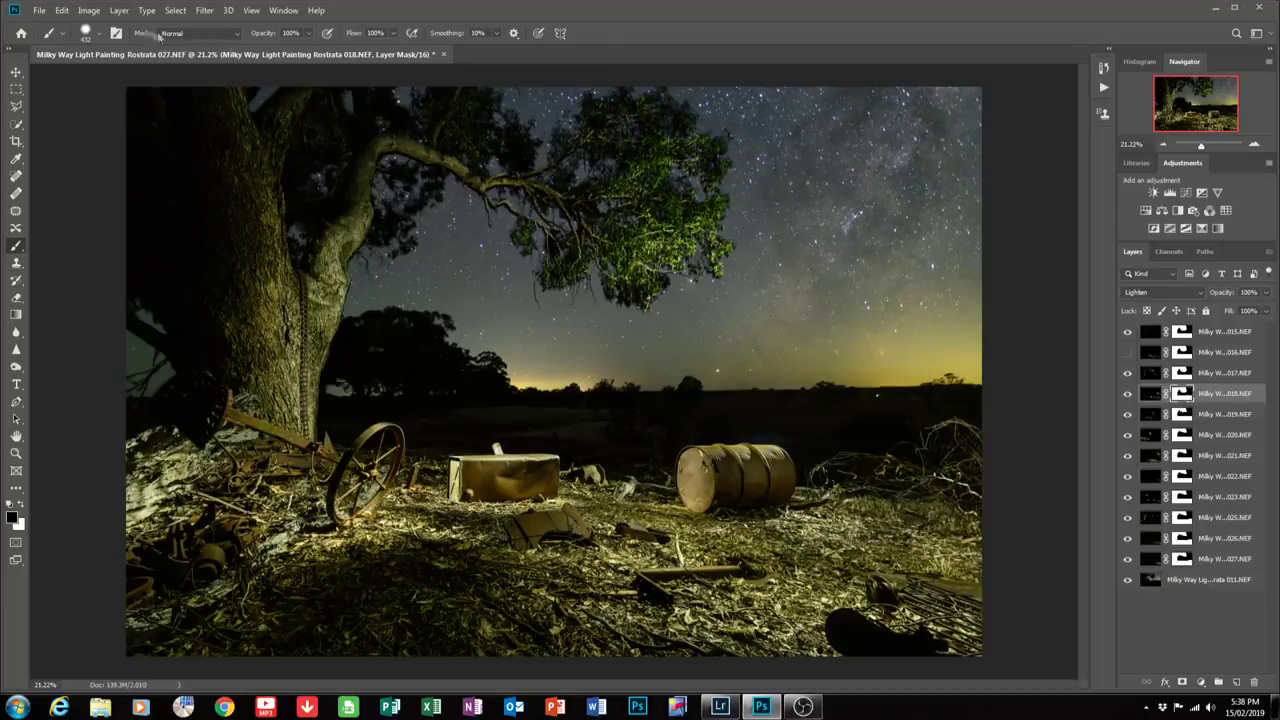
click(88, 34)
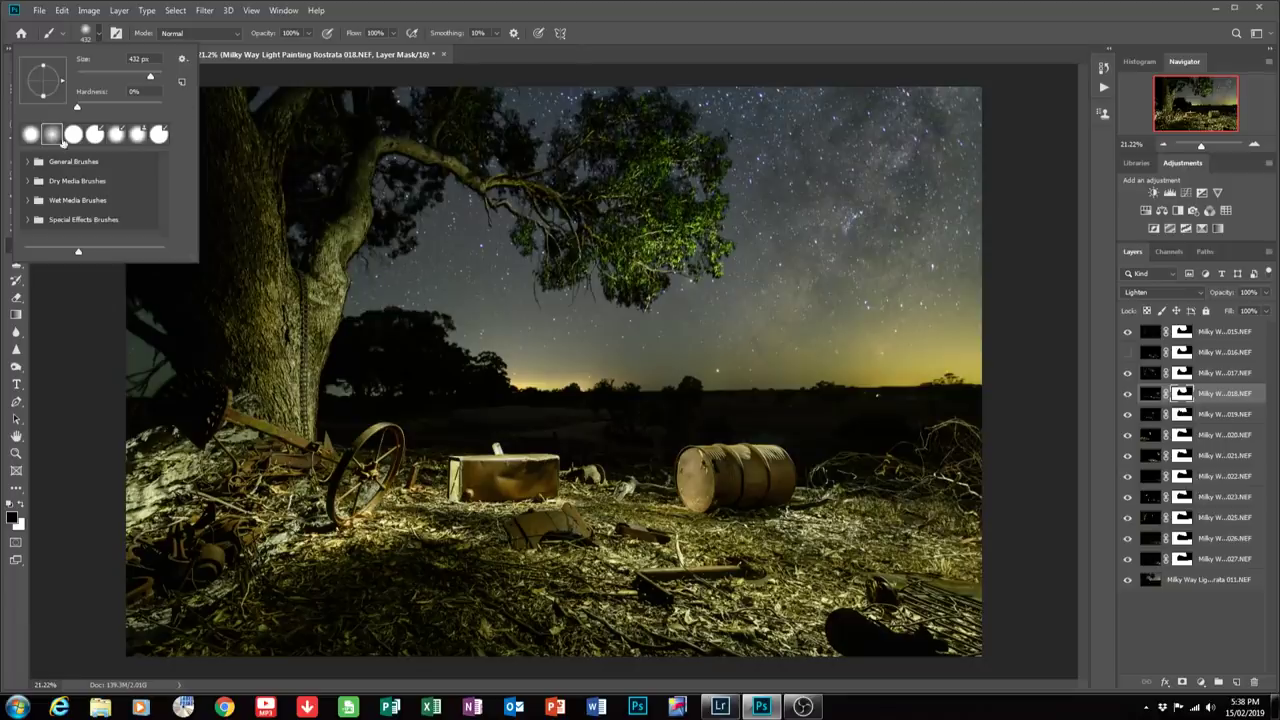
drag(151, 79, 152, 79)
click(597, 62)
mouse_move(834, 534)
mouse_down()
mouse_move(805, 538)
mouse_move(902, 553)
mouse_move(752, 552)
mouse_move(839, 539)
mouse_move(924, 552)
mouse_move(794, 548)
mouse_move(777, 565)
mouse_up()
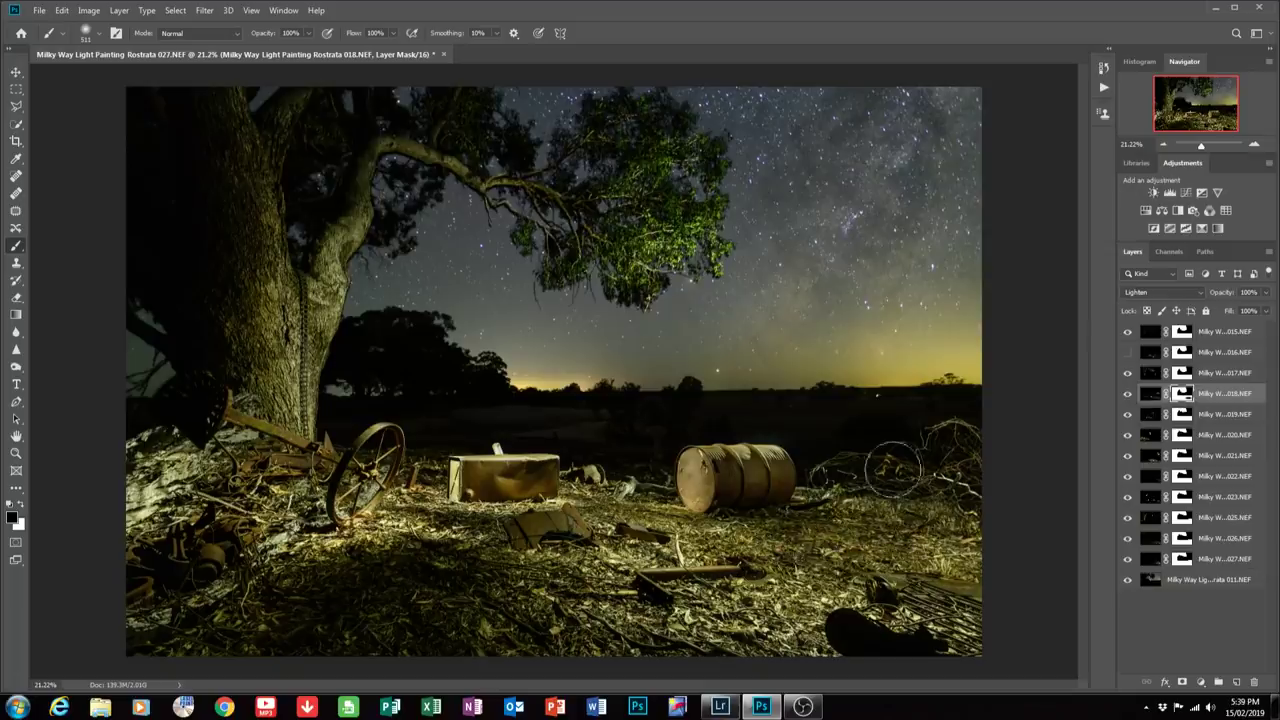
click(1128, 395)
click(1128, 395)
click(1128, 395)
click(1128, 395)
click(1128, 395)
click(1128, 395)
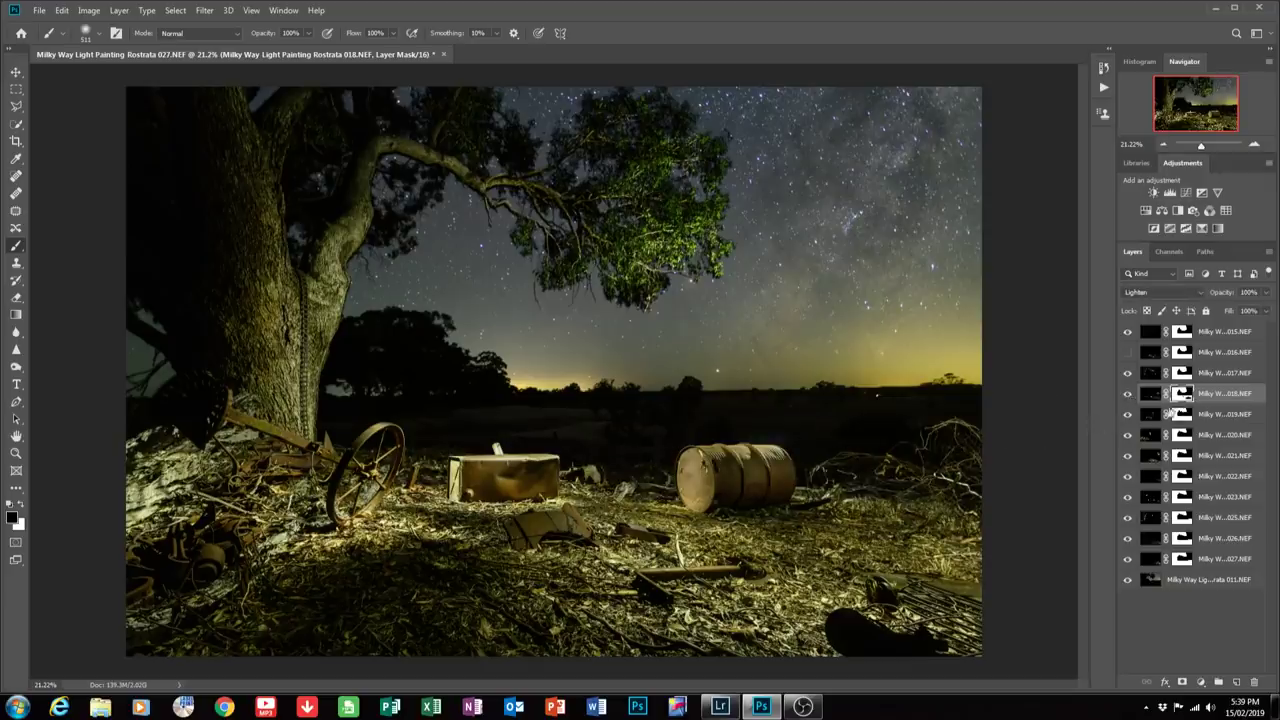
Check the 019 layer's light and paint black on its mask over the ground beside the wagon wheel and below the metal tank.
click(1128, 414)
click(1128, 414)
click(1128, 414)
click(1128, 414)
click(1181, 414)
mouse_move(420, 478)
mouse_down()
mouse_move(370, 483)
mouse_move(400, 480)
mouse_up()
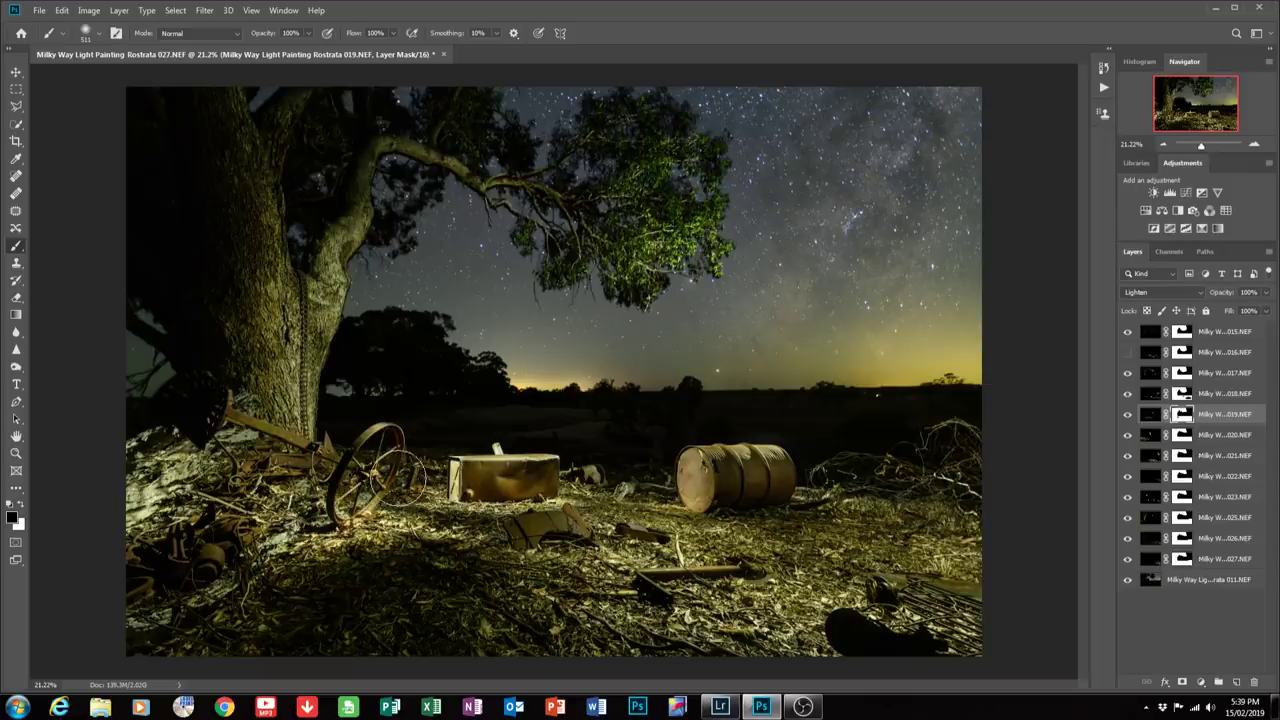
drag(545, 505, 490, 525)
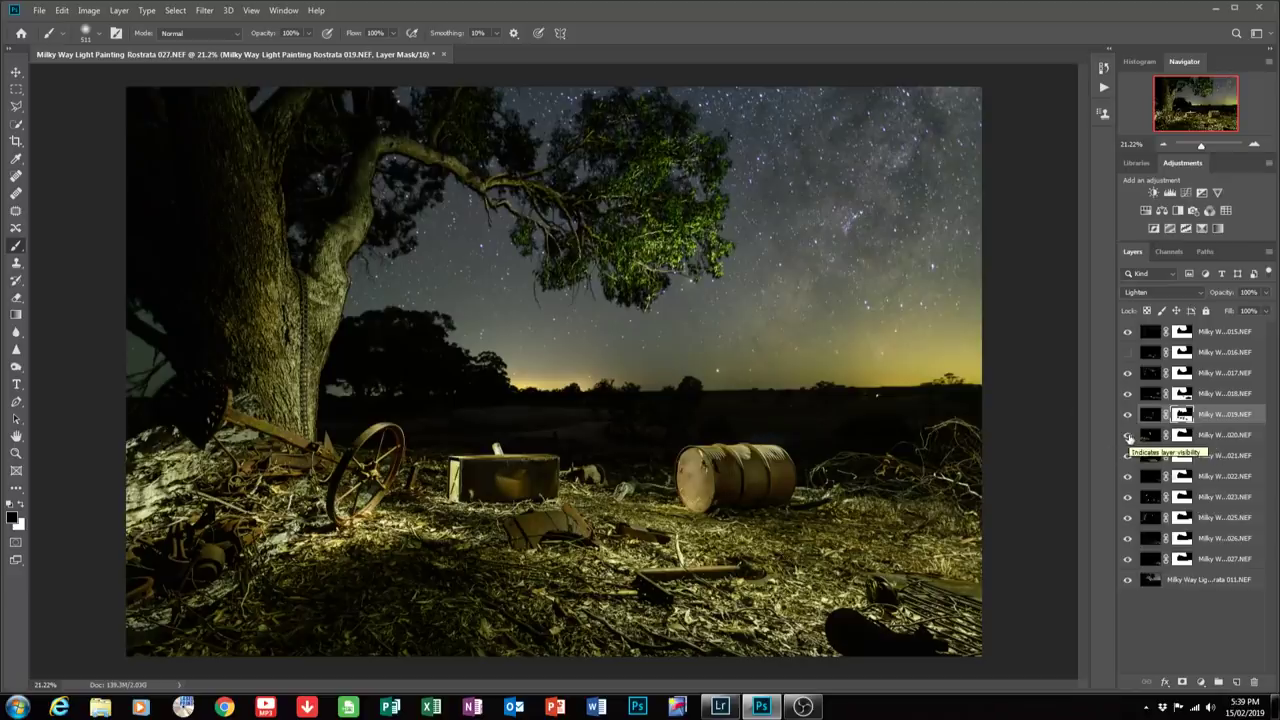
click(20, 503)
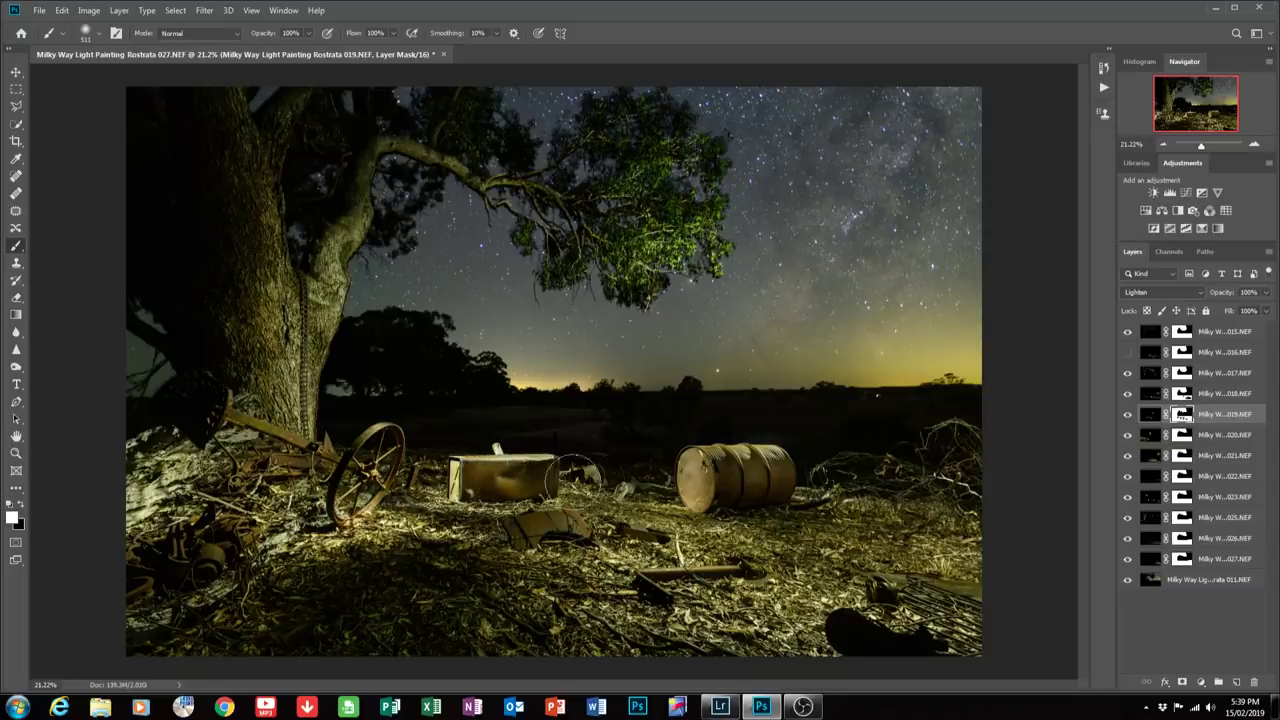
click(20, 503)
click(20, 503)
click(20, 503)
Check the 020 layer's light and paint black on its mask over the bank at the photo's left edge, using a 2165 px brush at 54% opacity.
click(1128, 435)
click(1128, 435)
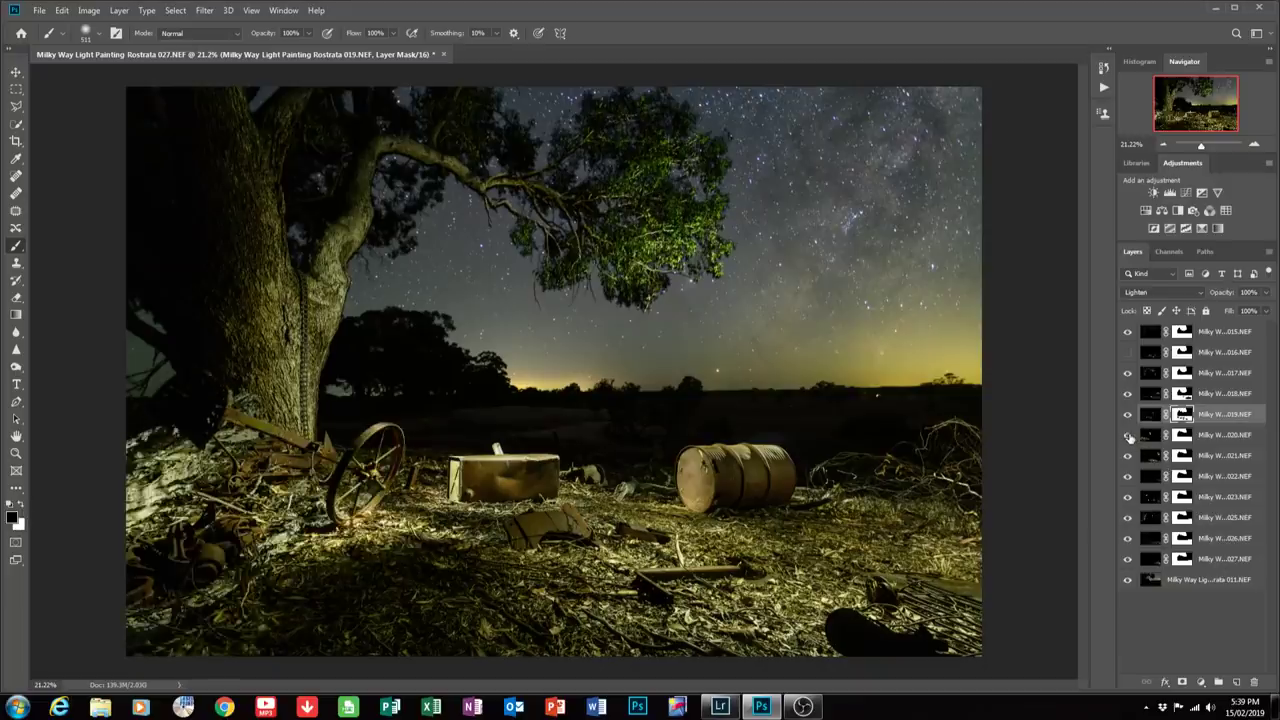
click(1128, 436)
click(1128, 436)
click(1128, 436)
click(1128, 436)
click(1190, 437)
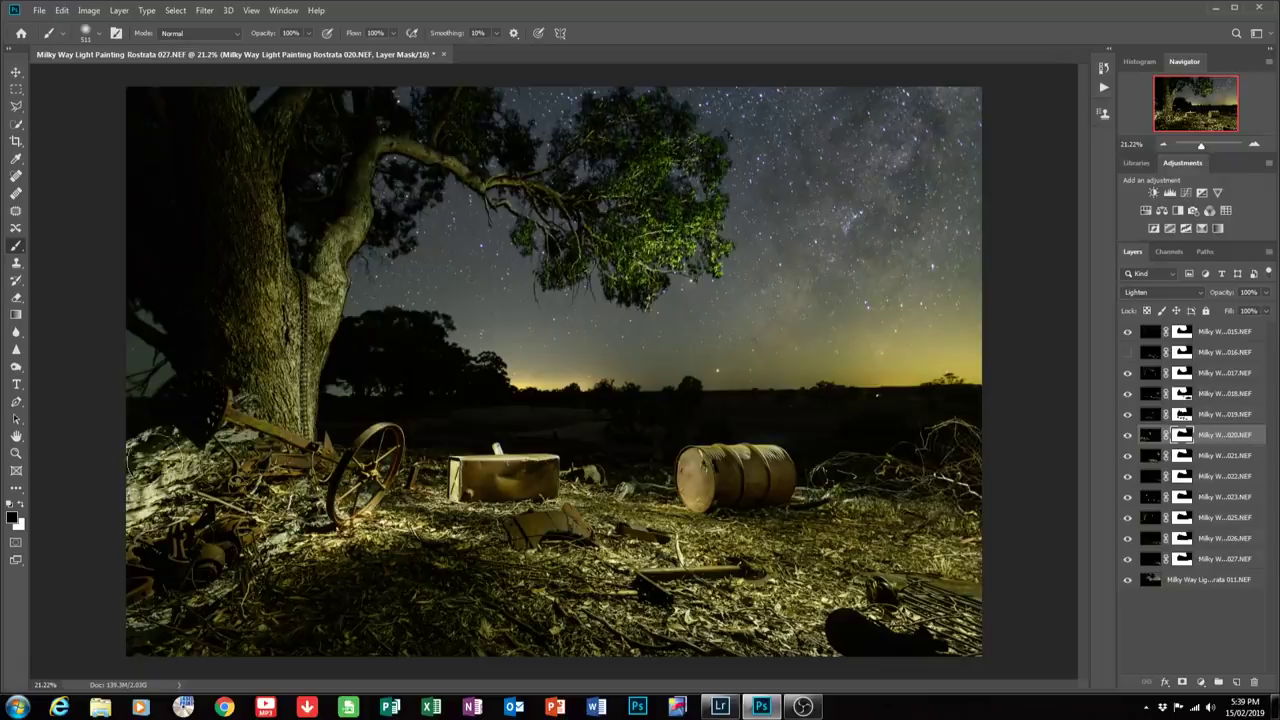
click(307, 35)
drag(307, 47, 280, 48)
click(100, 38)
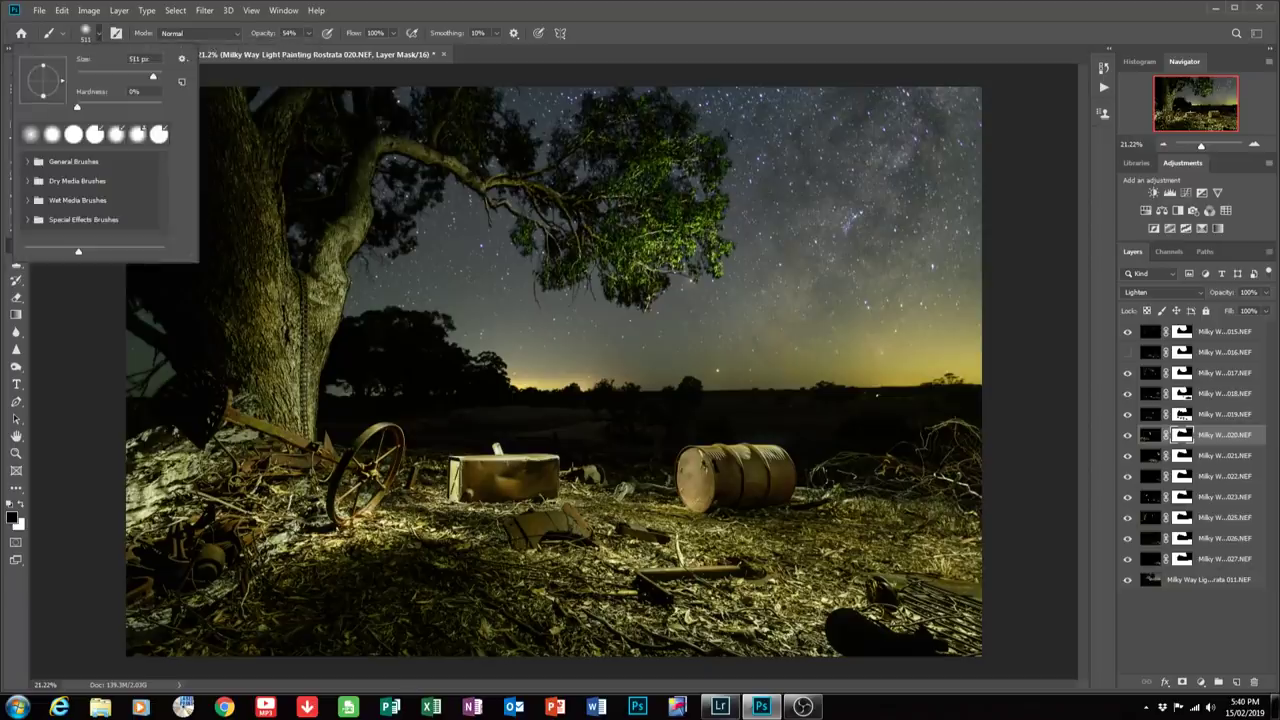
click(155, 79)
drag(157, 79, 159, 79)
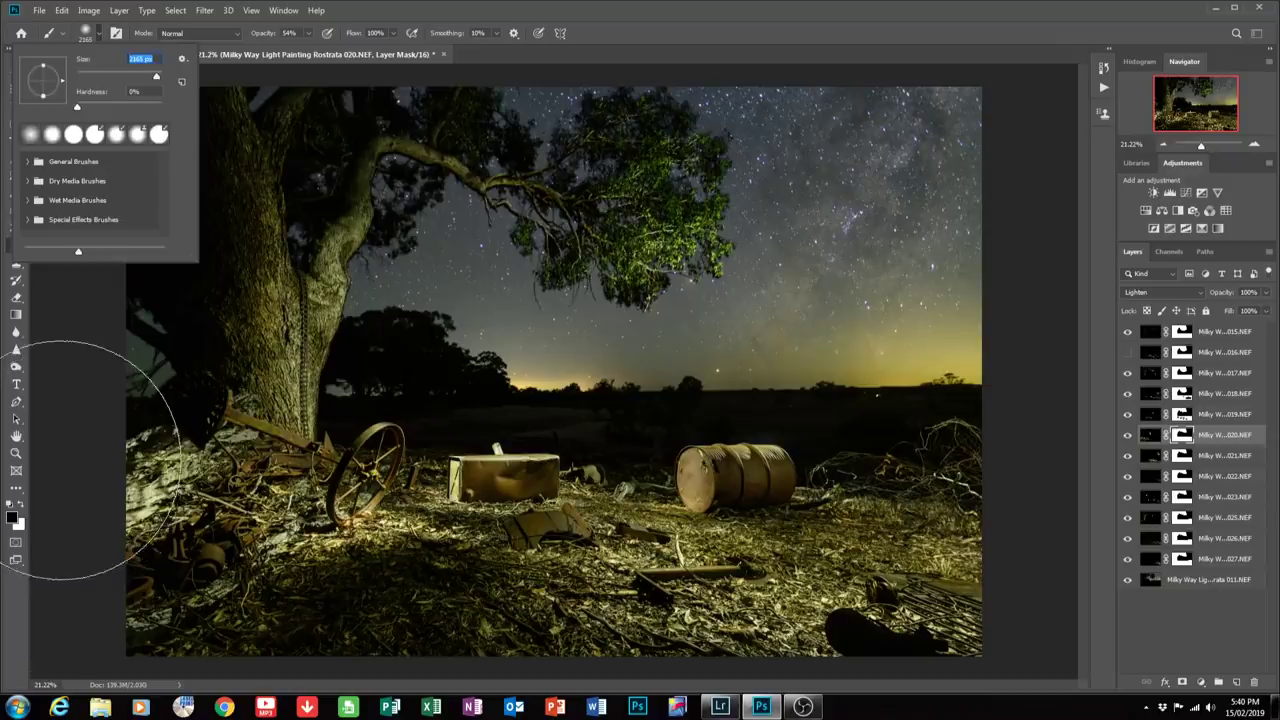
key(Return)
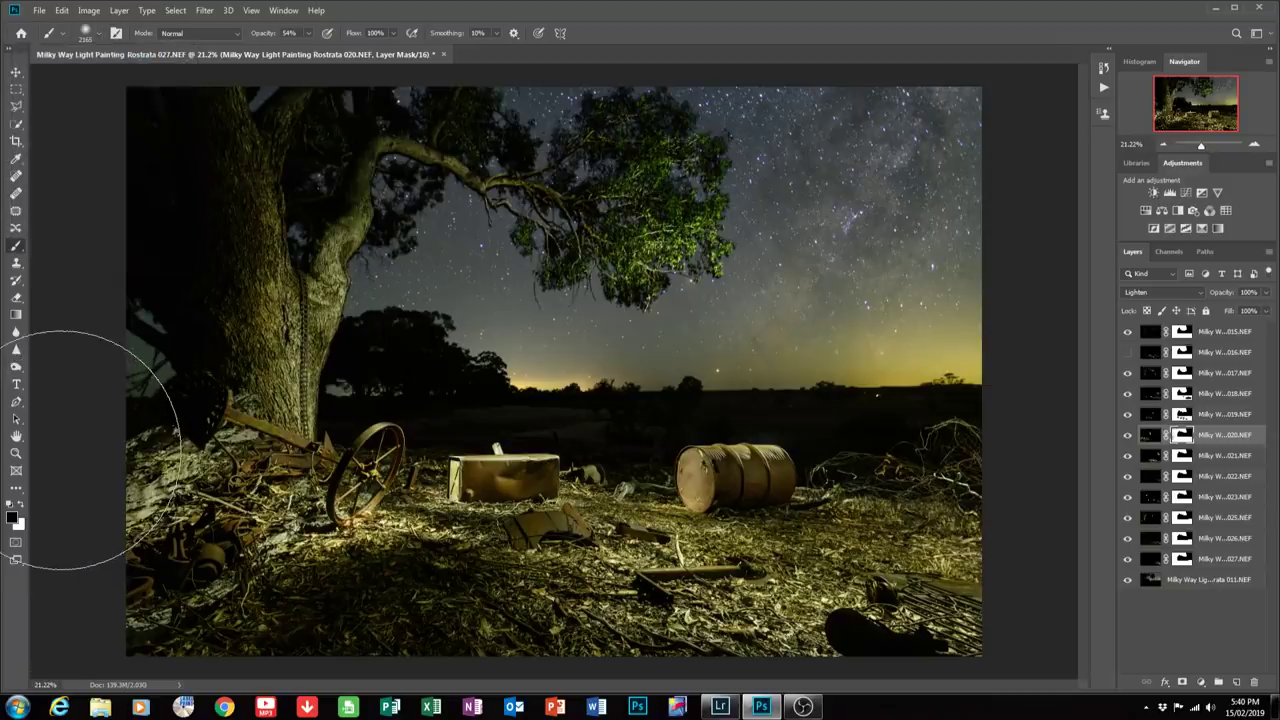
drag(60, 450, 67, 433)
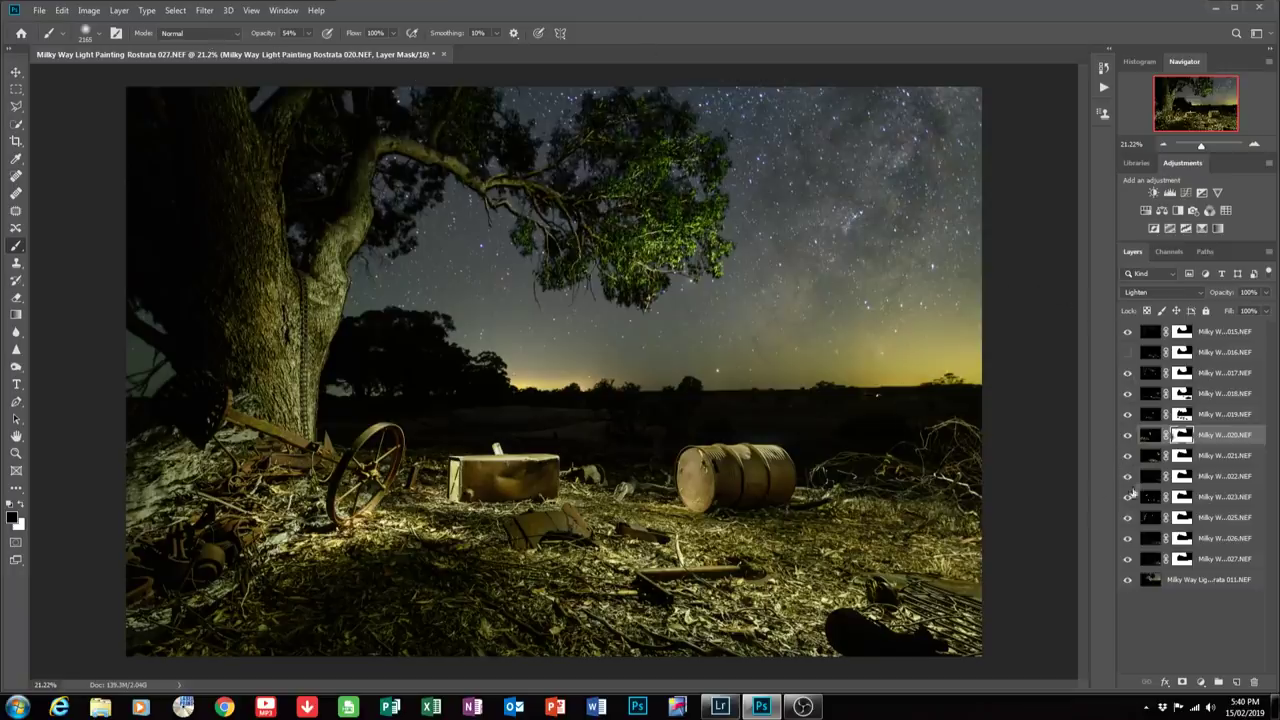
Check the 021 layer's light and dab black at 30% opacity on its mask over the lower foreground ground.
click(1129, 457)
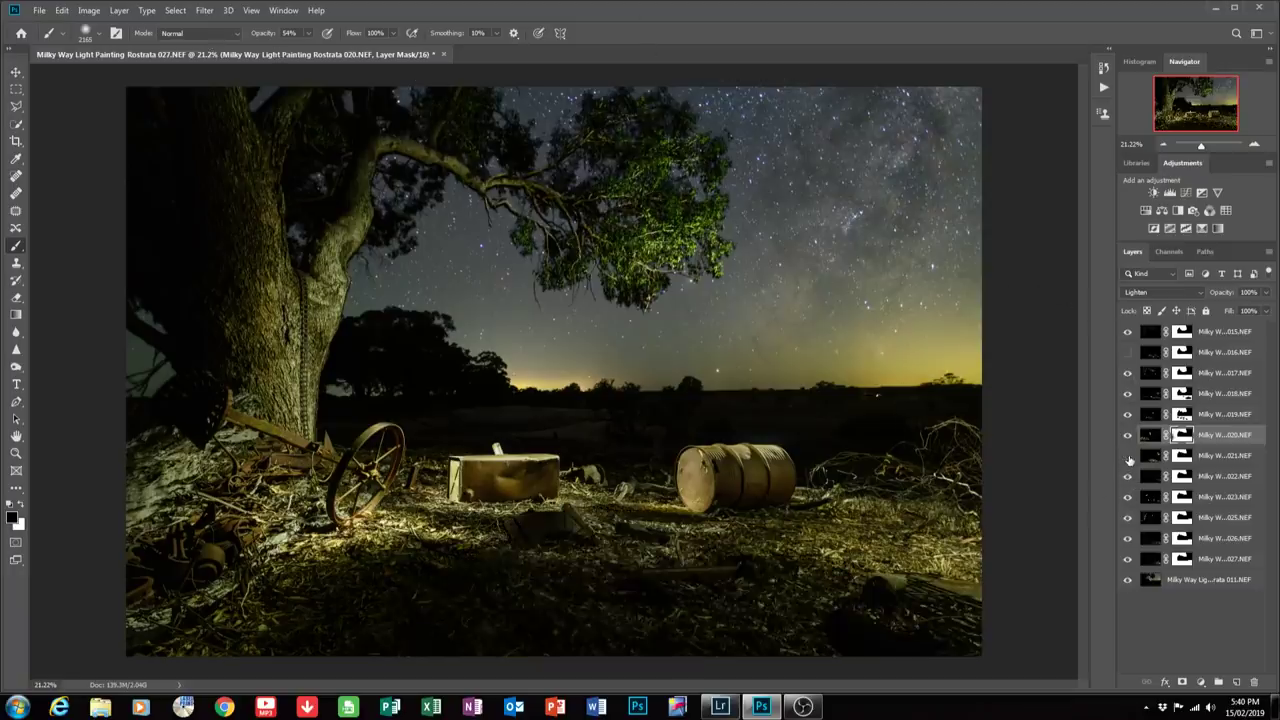
click(1129, 457)
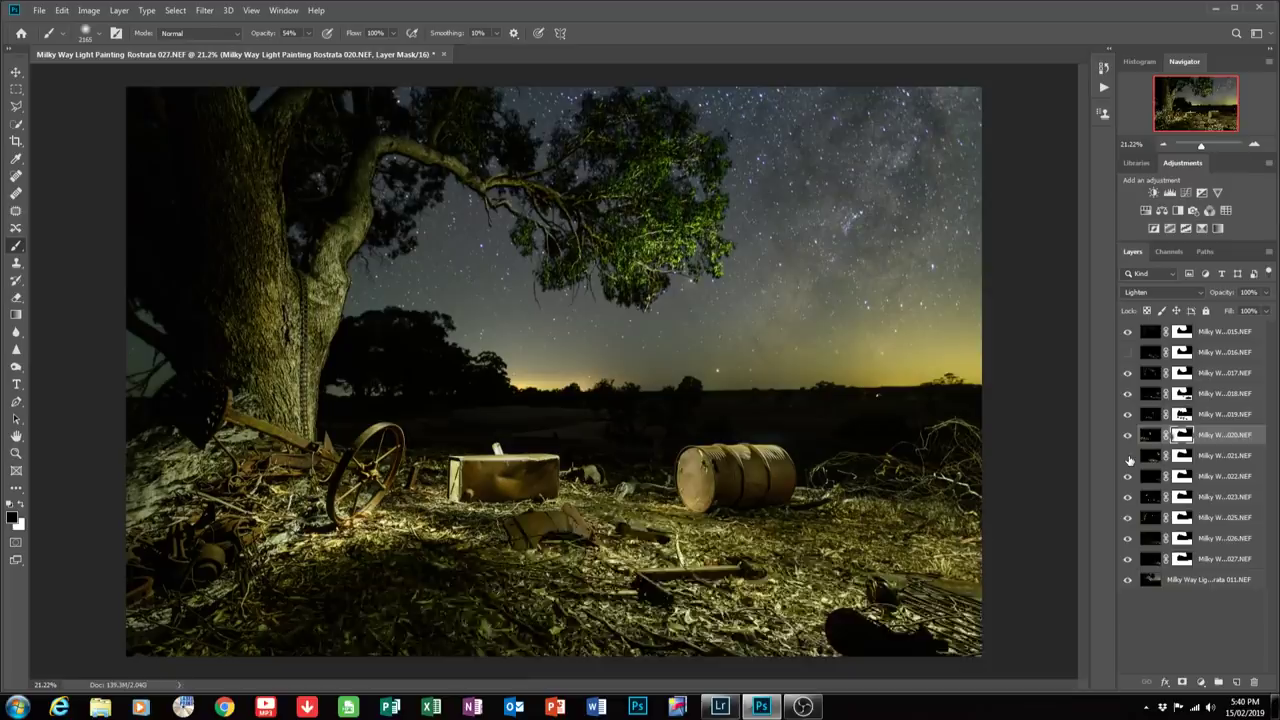
click(1129, 457)
click(1129, 457)
click(1183, 456)
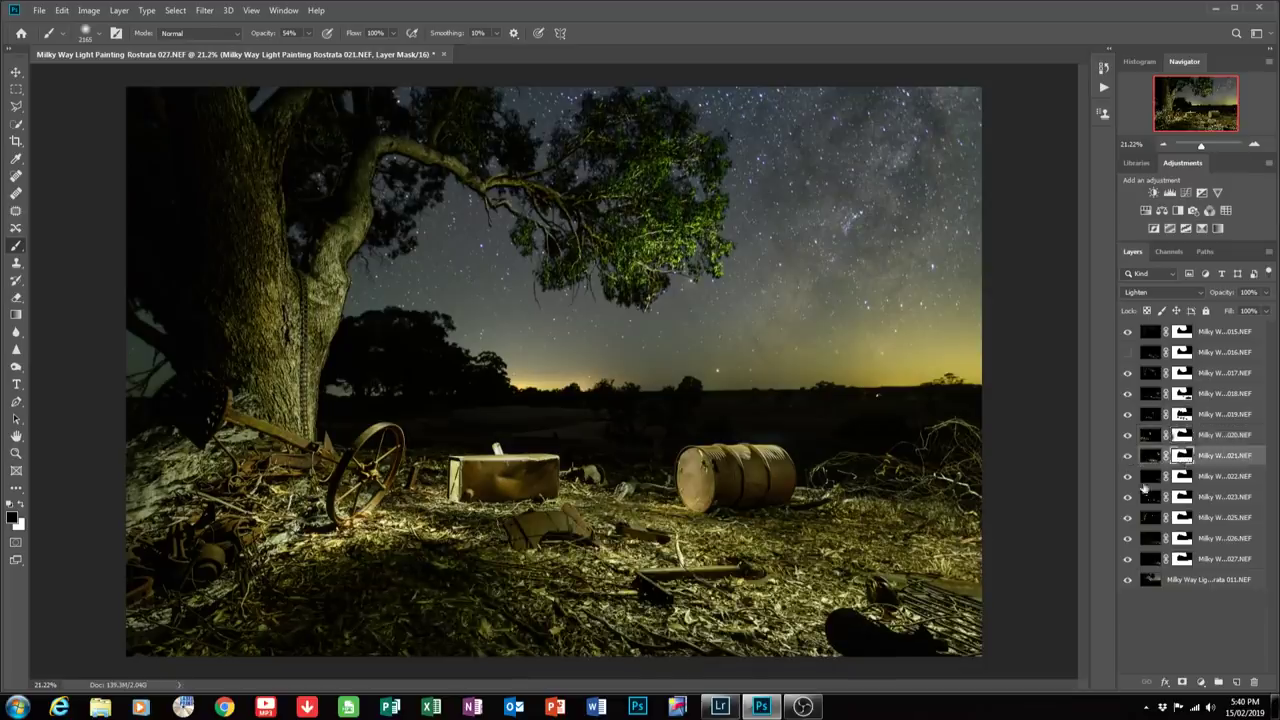
click(310, 35)
key(Return)
click(798, 606)
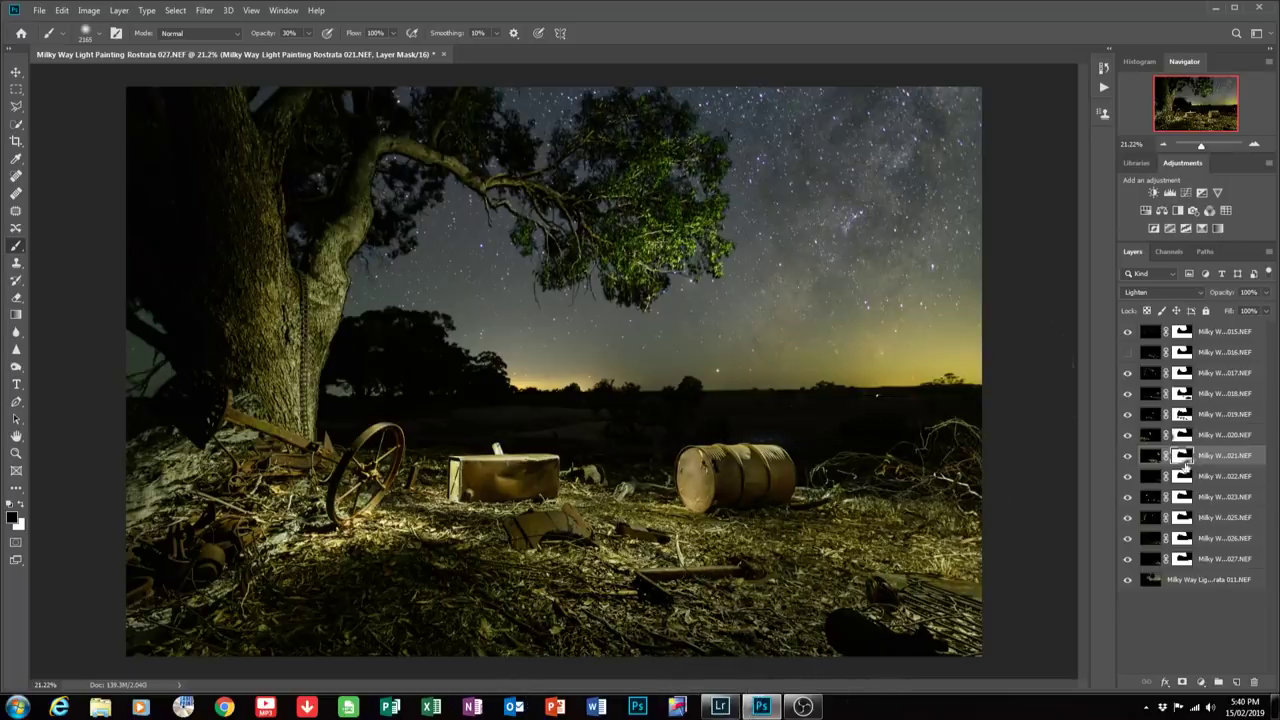
Toggle the 022 and 023 layers to examine the light they add to the tank and barrel.
click(1128, 477)
click(1128, 496)
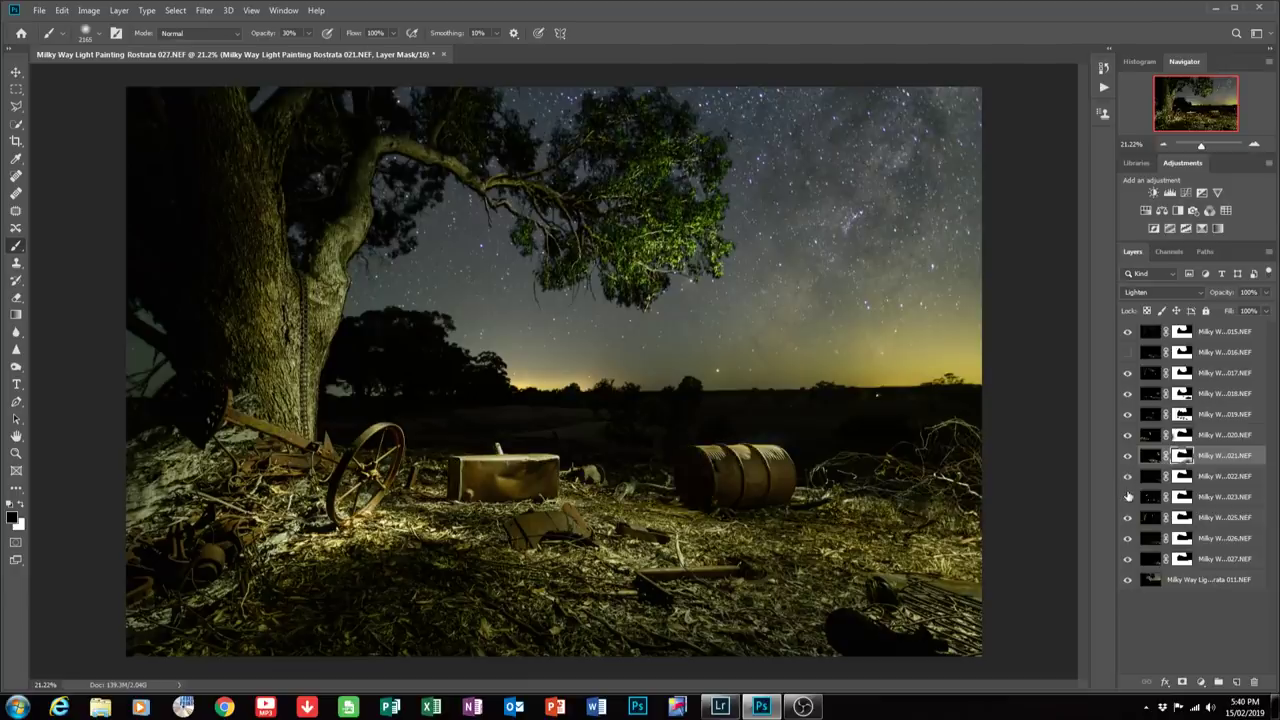
click(1128, 496)
click(1128, 496)
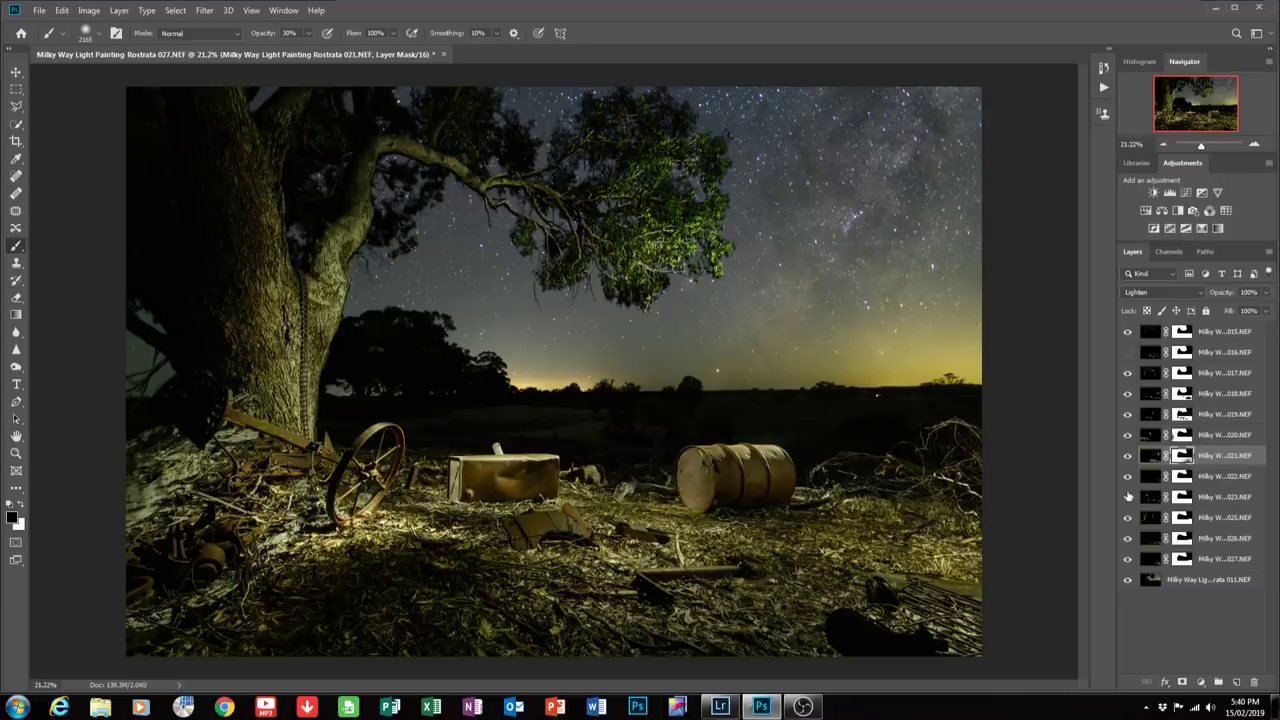
click(1128, 496)
click(1128, 496)
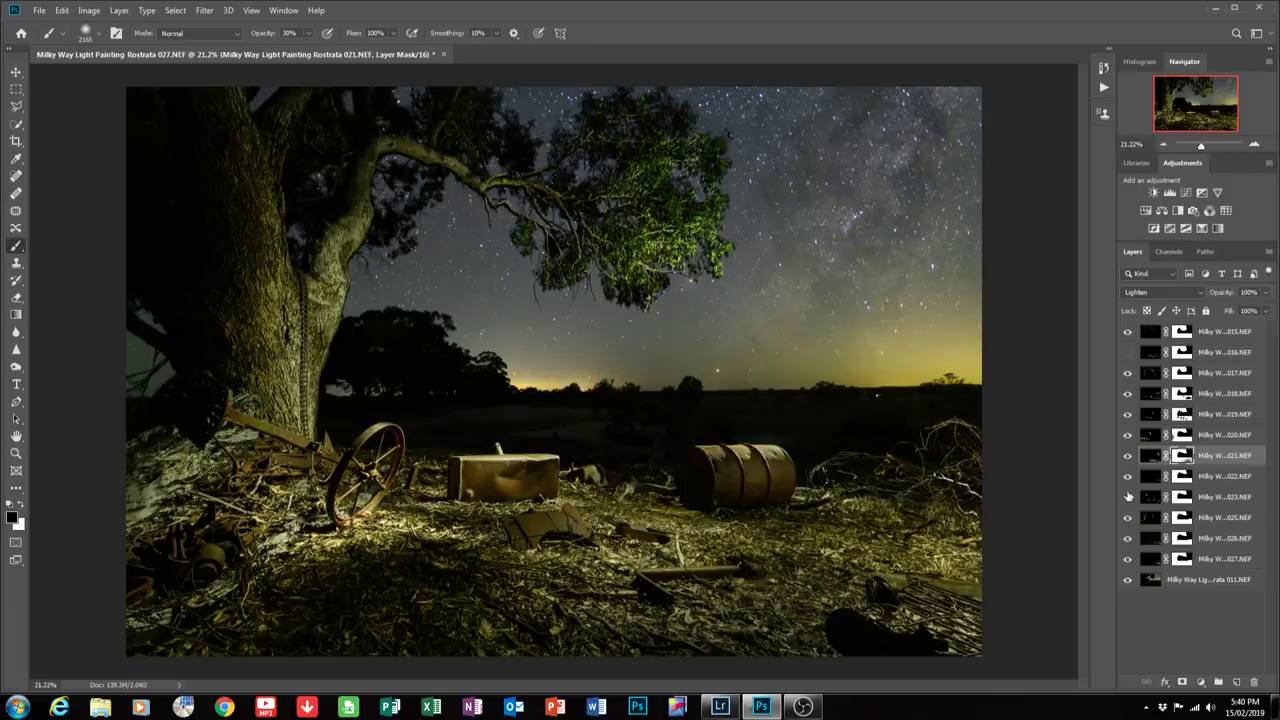
click(1128, 496)
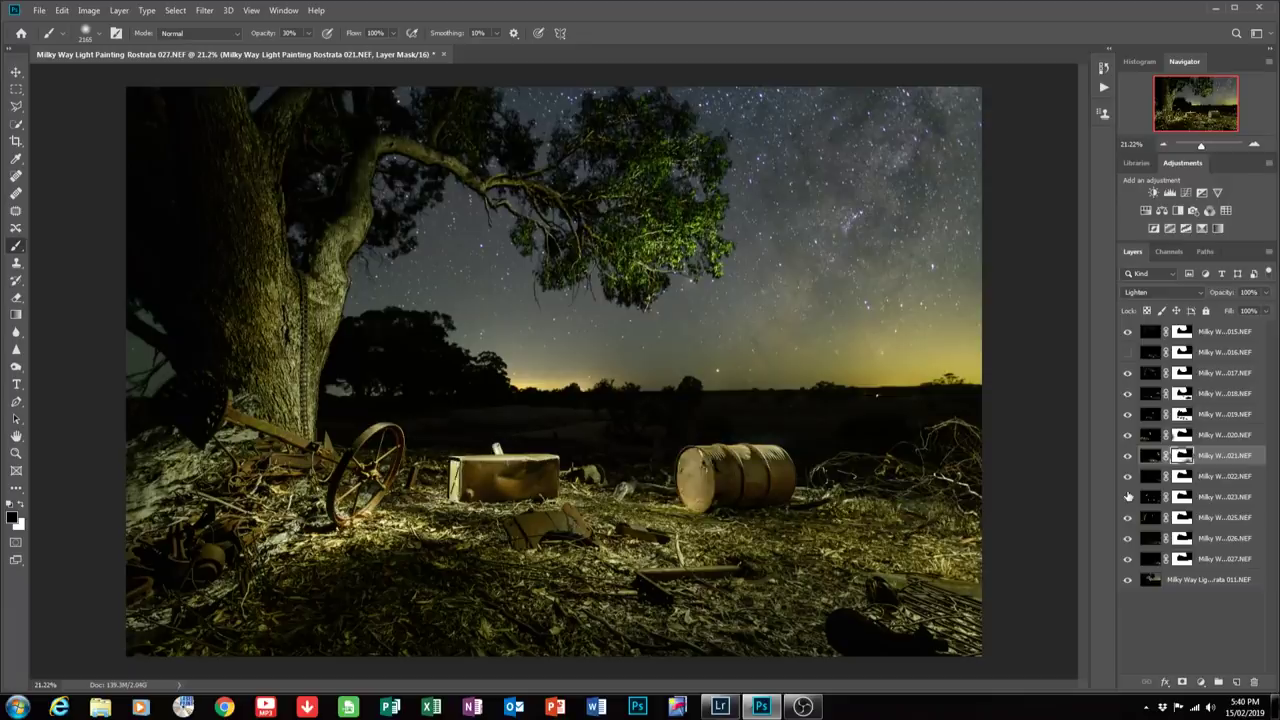
Paint black on the 023 layer's mask over the barrel's left end, using a 161 px brush at 30% opacity.
click(1180, 497)
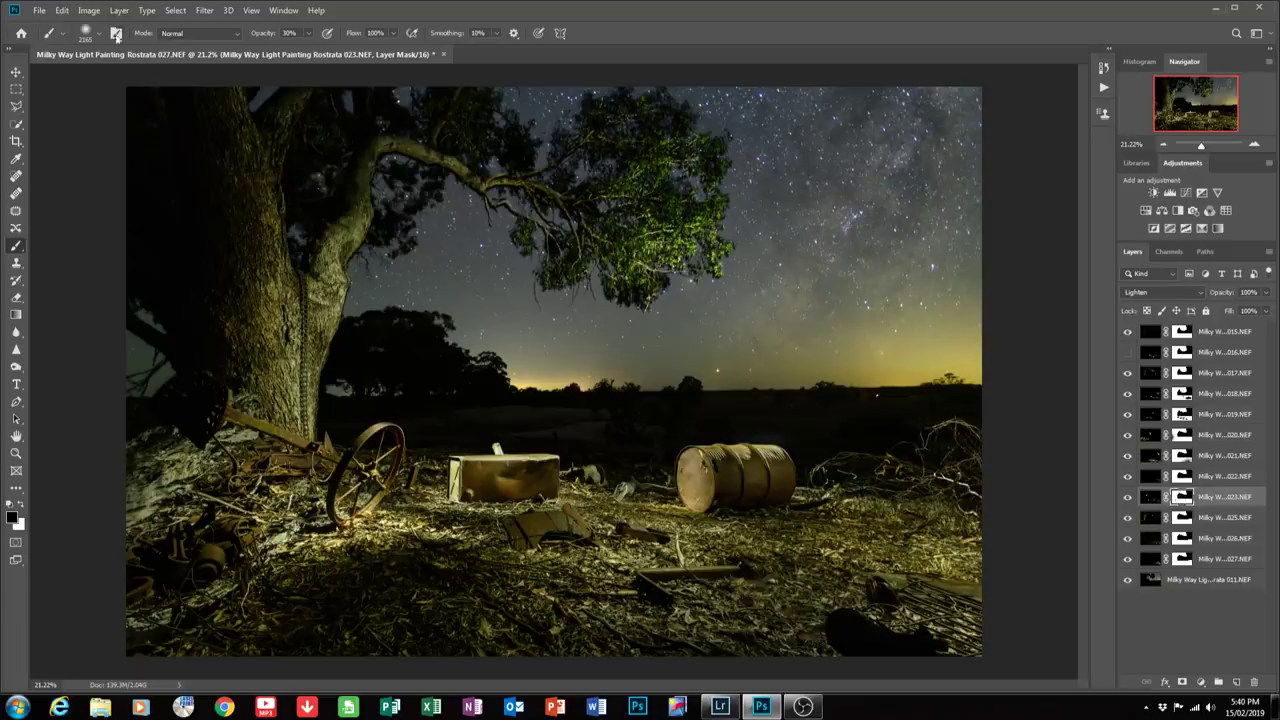
click(100, 40)
drag(155, 79, 132, 78)
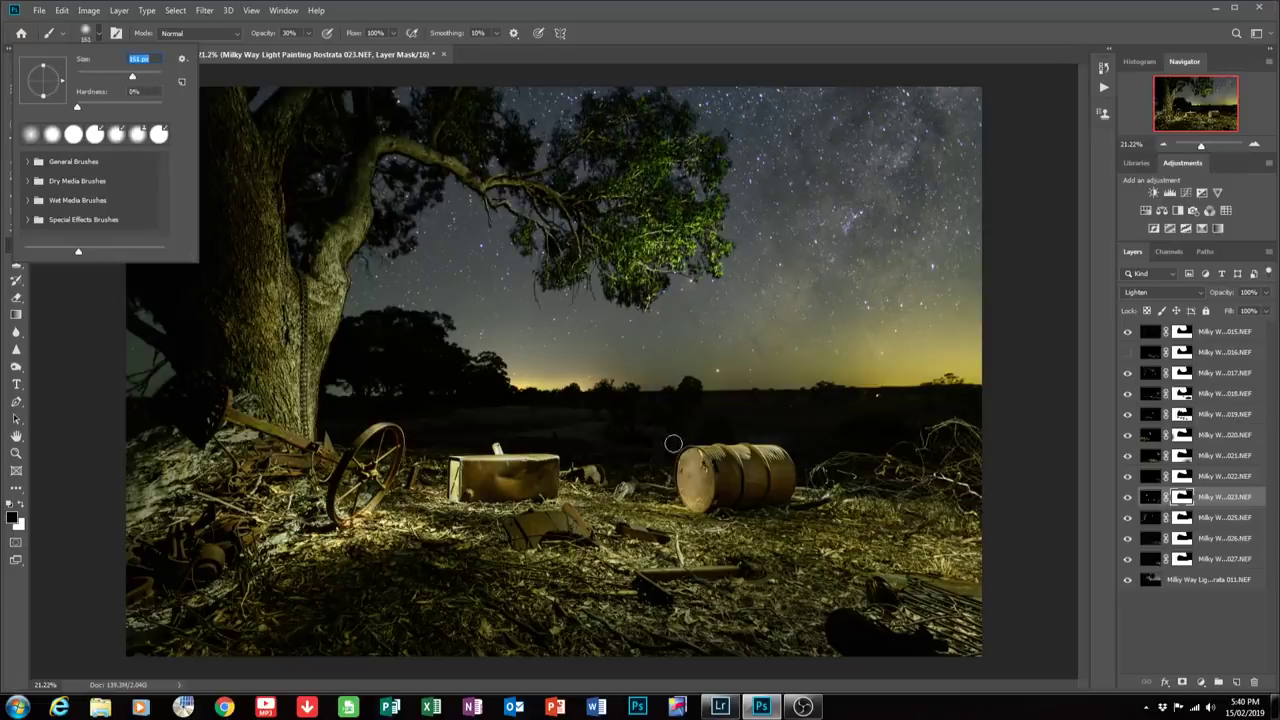
click(703, 459)
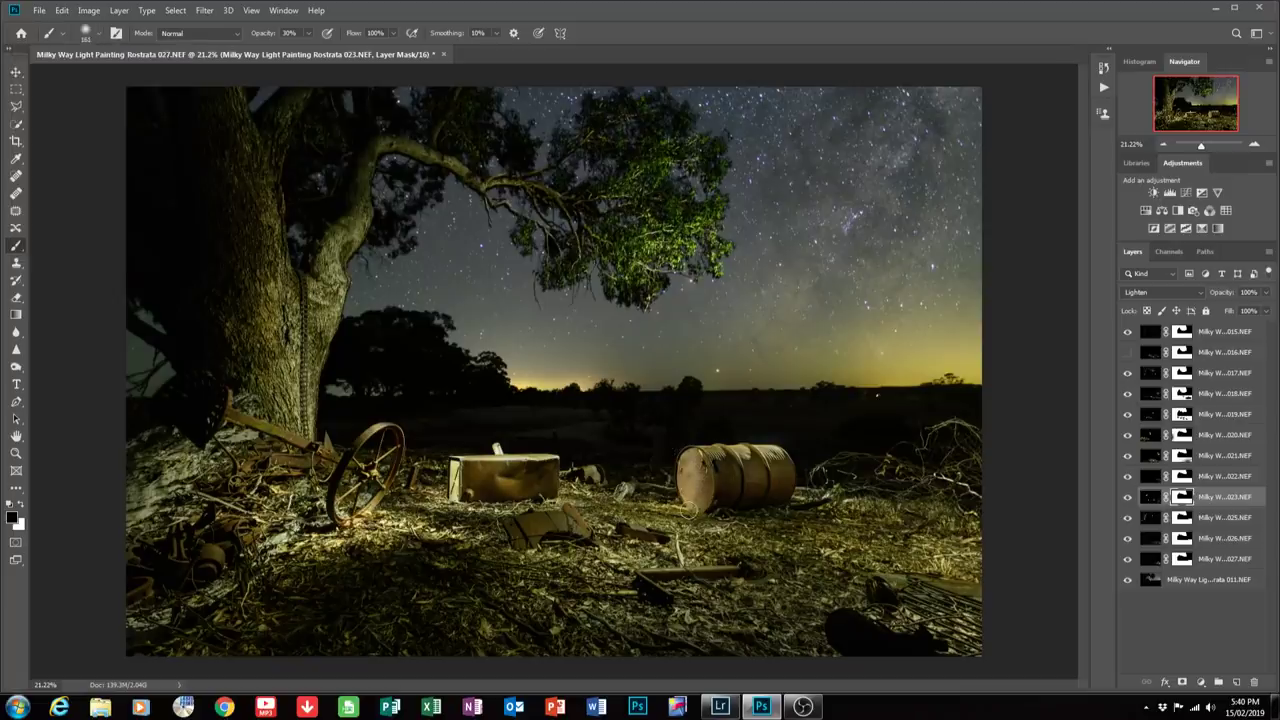
mouse_move(718, 458)
mouse_down()
mouse_move(672, 507)
mouse_move(712, 478)
mouse_up()
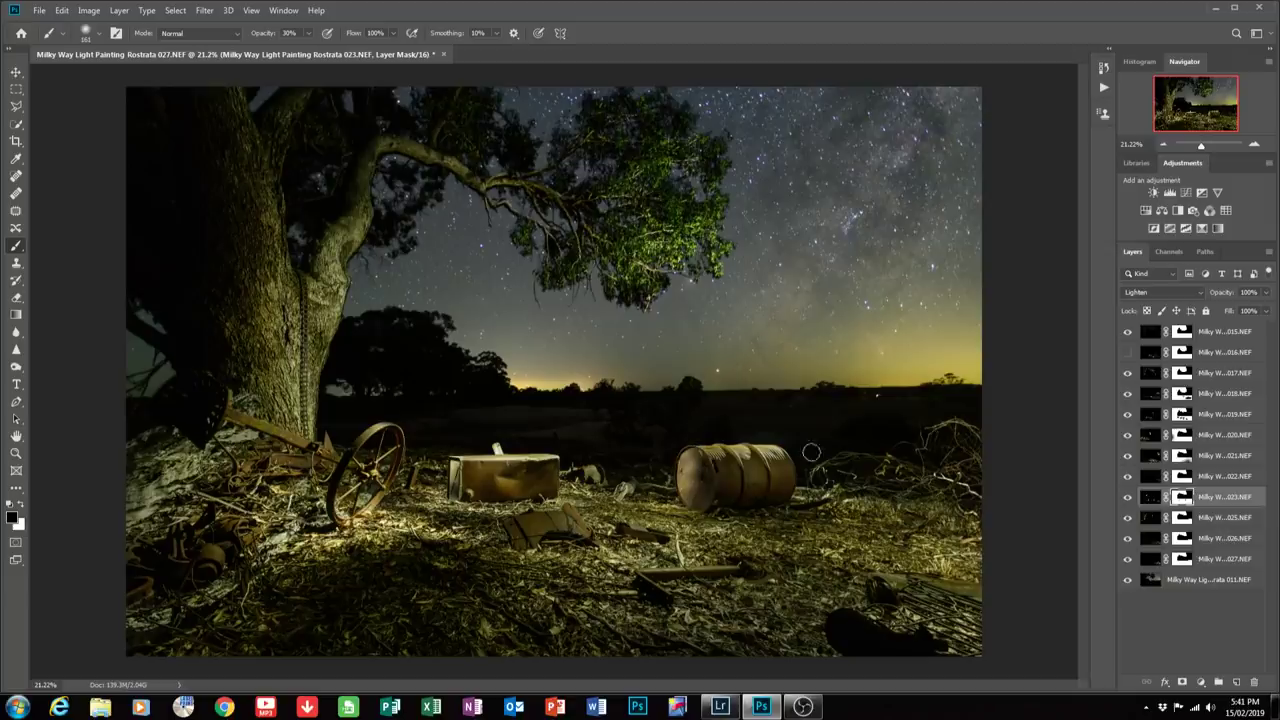
Check the 025 layer's light and paint black on its mask down the tree trunk, using a 291 px brush at 46% opacity.
click(1126, 517)
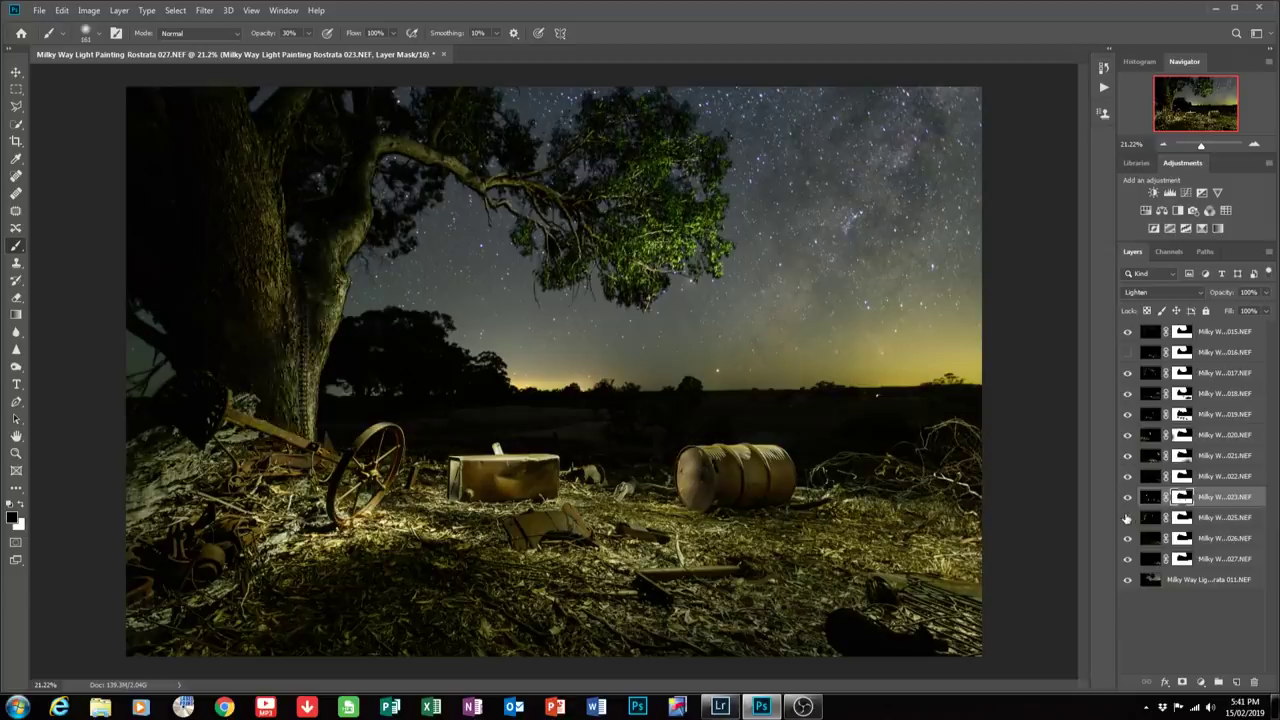
click(1126, 517)
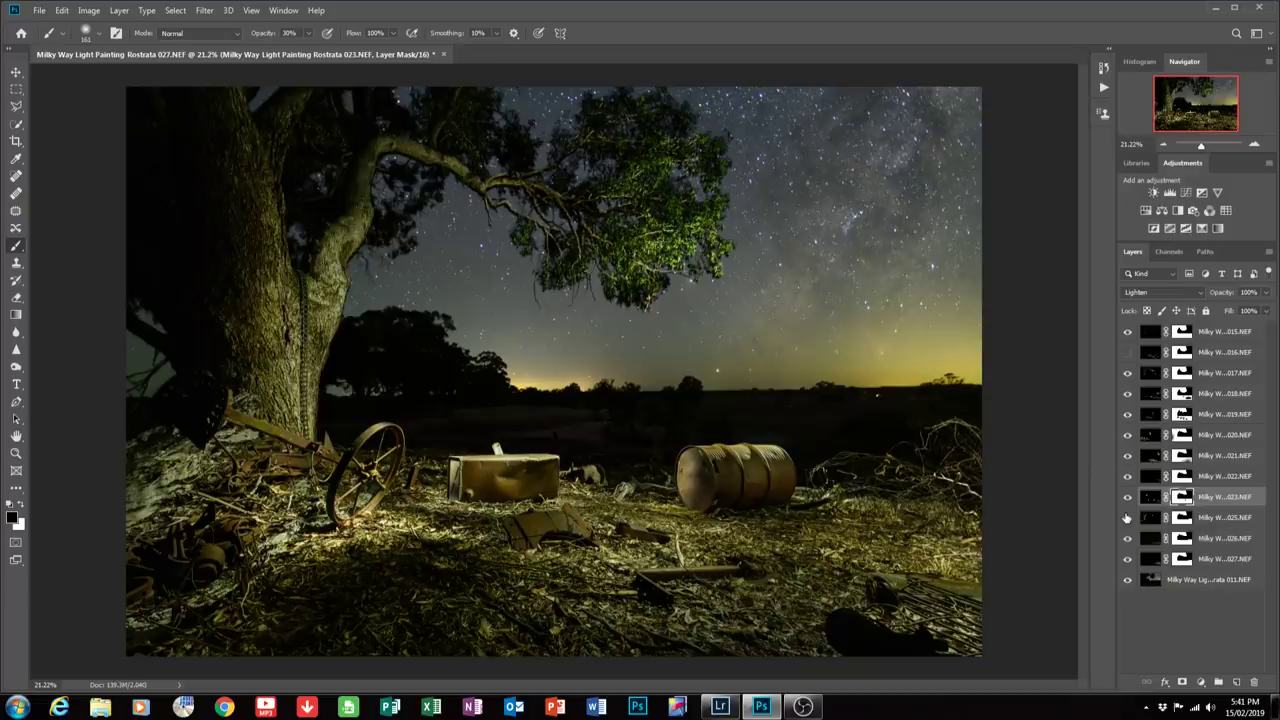
click(1126, 517)
click(1126, 517)
click(1183, 517)
click(309, 34)
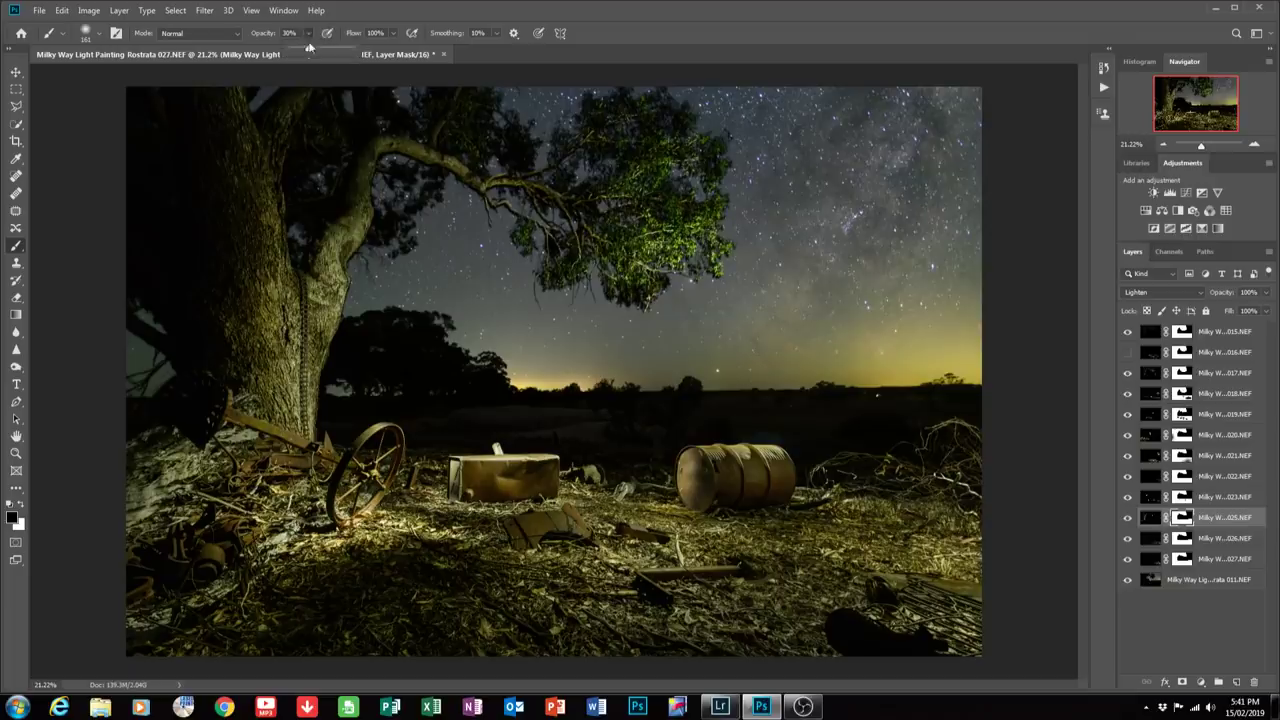
drag(309, 54, 321, 54)
click(101, 34)
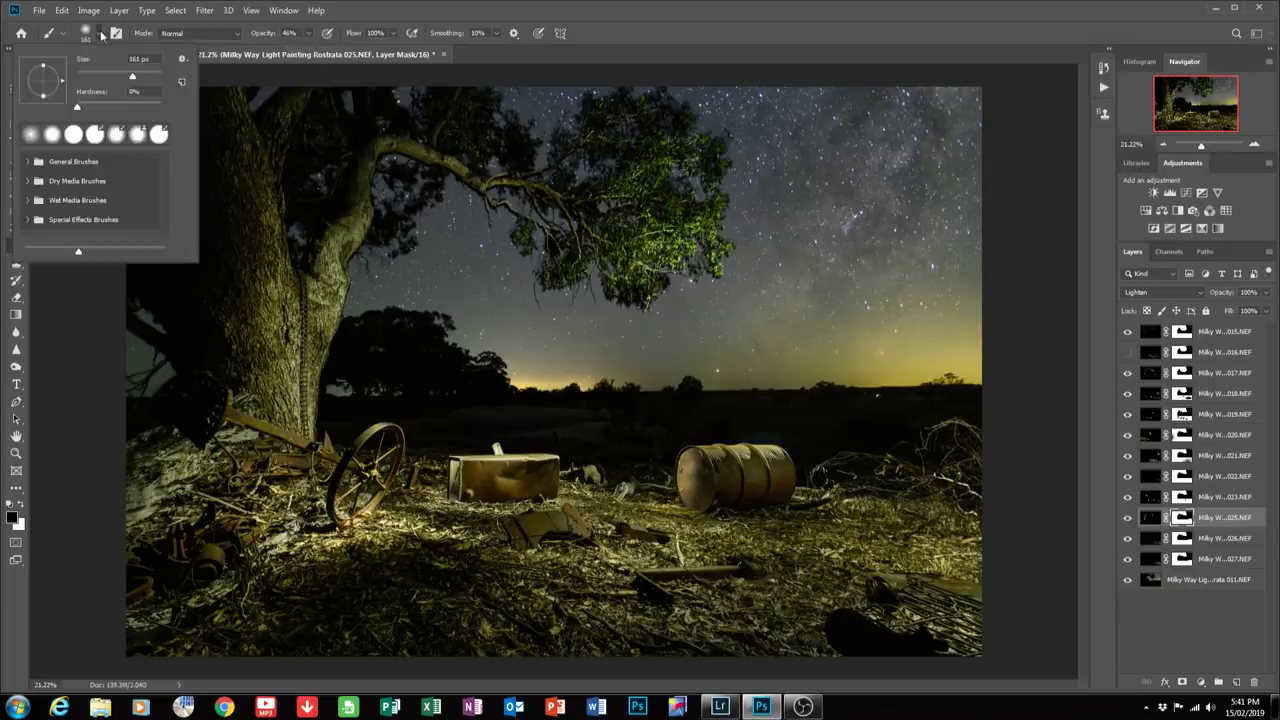
drag(138, 77, 143, 80)
click(255, 258)
mouse_move(265, 320)
mouse_down()
mouse_move(247, 380)
mouse_move(297, 257)
mouse_move(344, 250)
mouse_move(344, 323)
mouse_move(360, 245)
mouse_move(345, 340)
mouse_move(360, 228)
mouse_move(347, 342)
mouse_move(354, 280)
mouse_move(336, 328)
mouse_move(300, 295)
mouse_move(277, 382)
mouse_move(270, 320)
mouse_move(268, 405)
mouse_move(260, 335)
mouse_up()
mouse_move(240, 240)
mouse_down()
mouse_move(357, 286)
mouse_move(330, 395)
mouse_move(346, 293)
mouse_move(264, 316)
mouse_move(227, 449)
mouse_move(269, 402)
mouse_up()
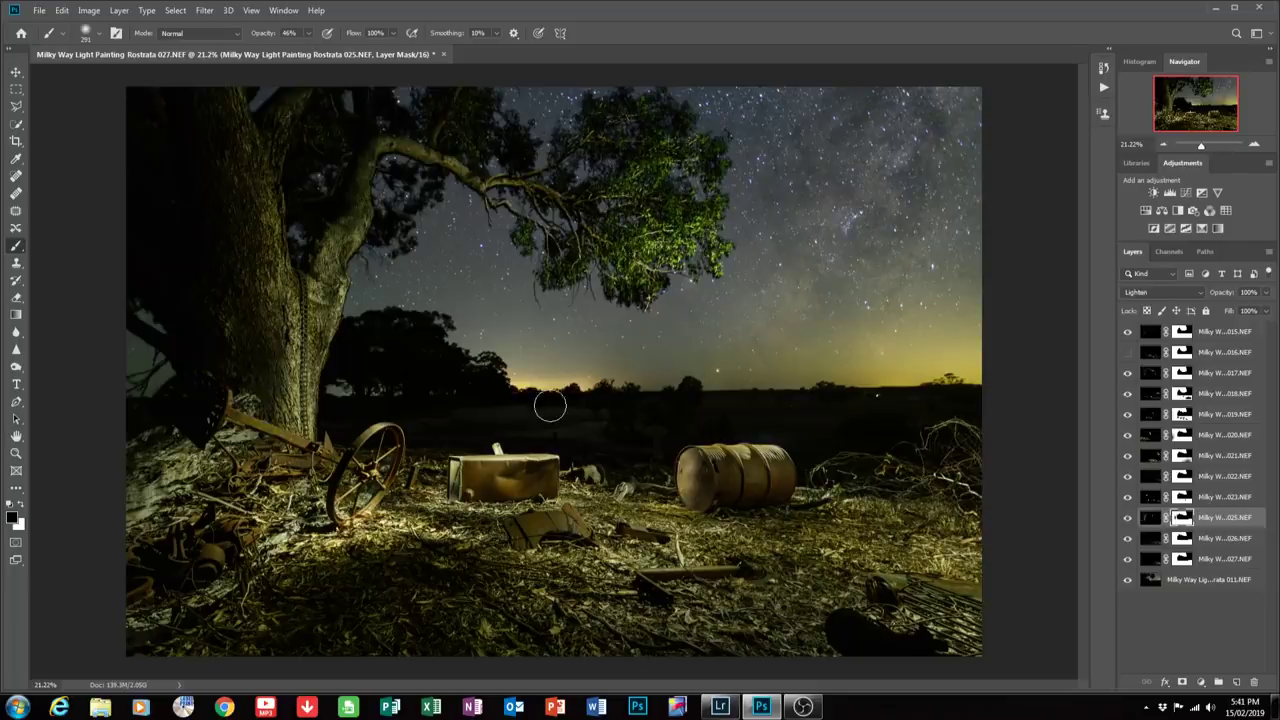
Toggle the 026 and 027 layers to examine the light each adds to the scene.
click(1127, 538)
click(1127, 538)
click(1127, 538)
click(1127, 538)
click(1128, 560)
click(1128, 560)
Add a Curves adjustment layer directly above the 011 sky layer and shape a gentle S-curve that holds the shadows and lifts the midtones.
click(1150, 580)
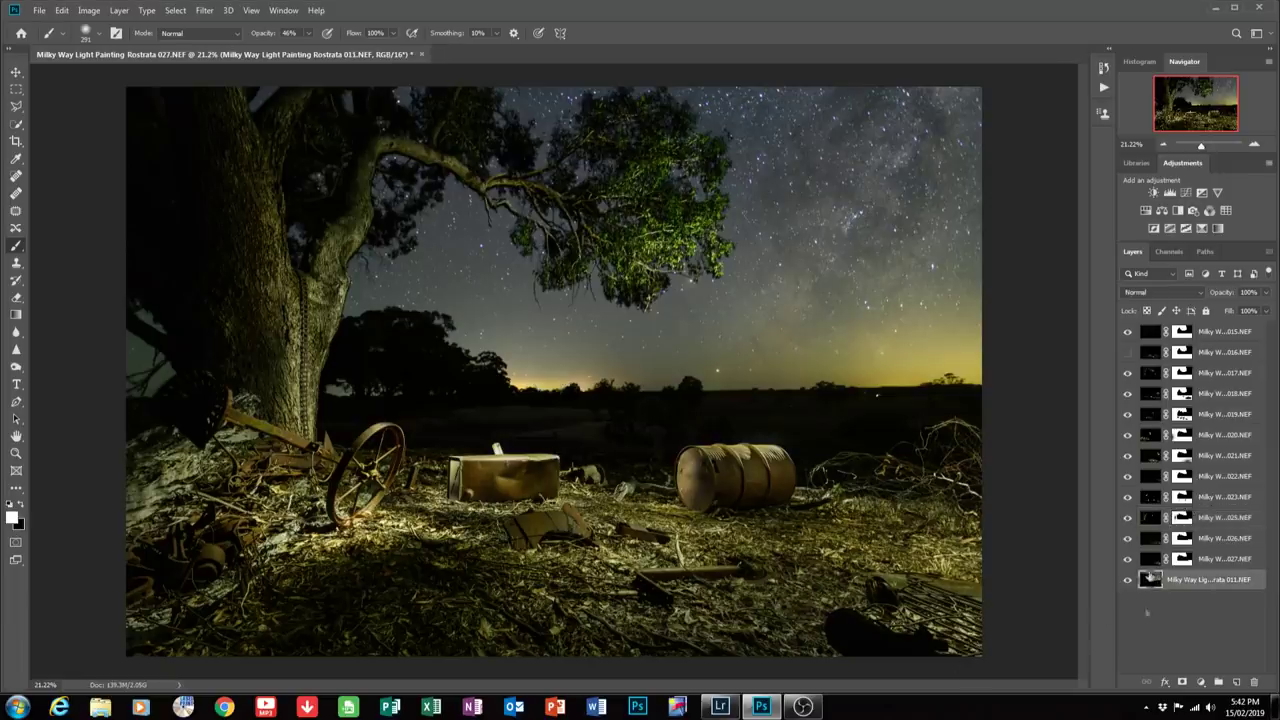
click(1202, 683)
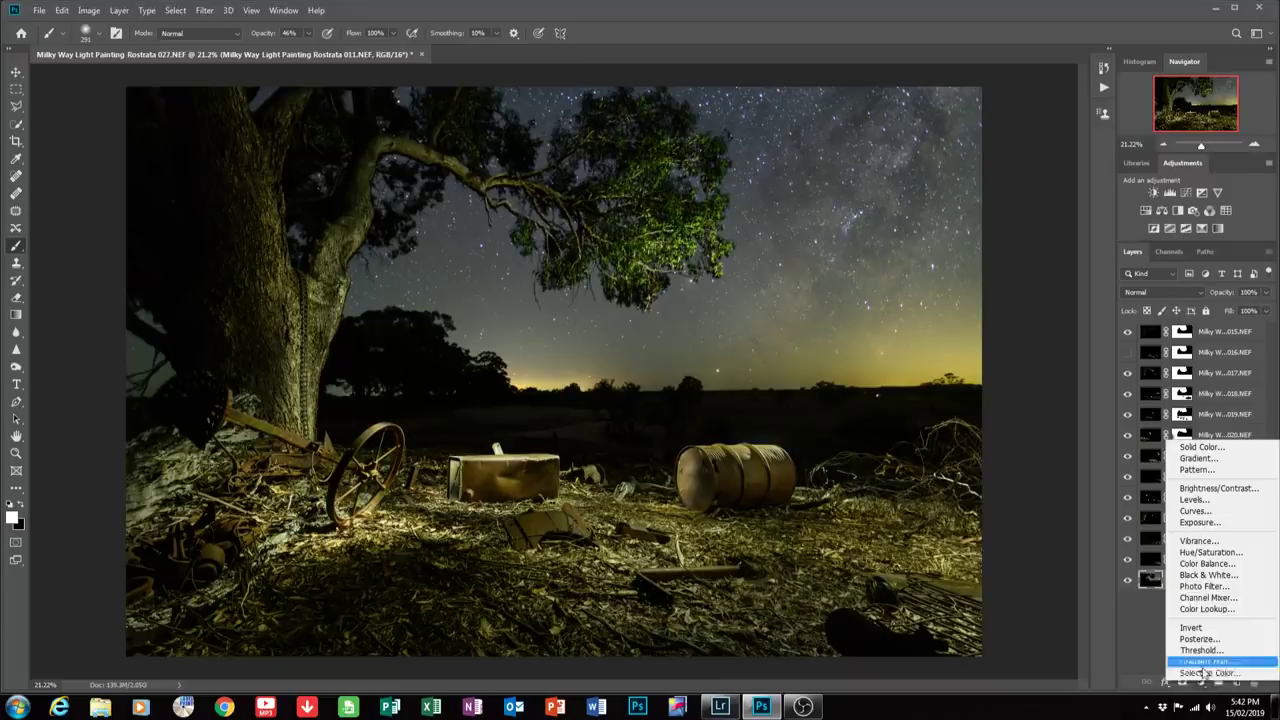
click(1200, 512)
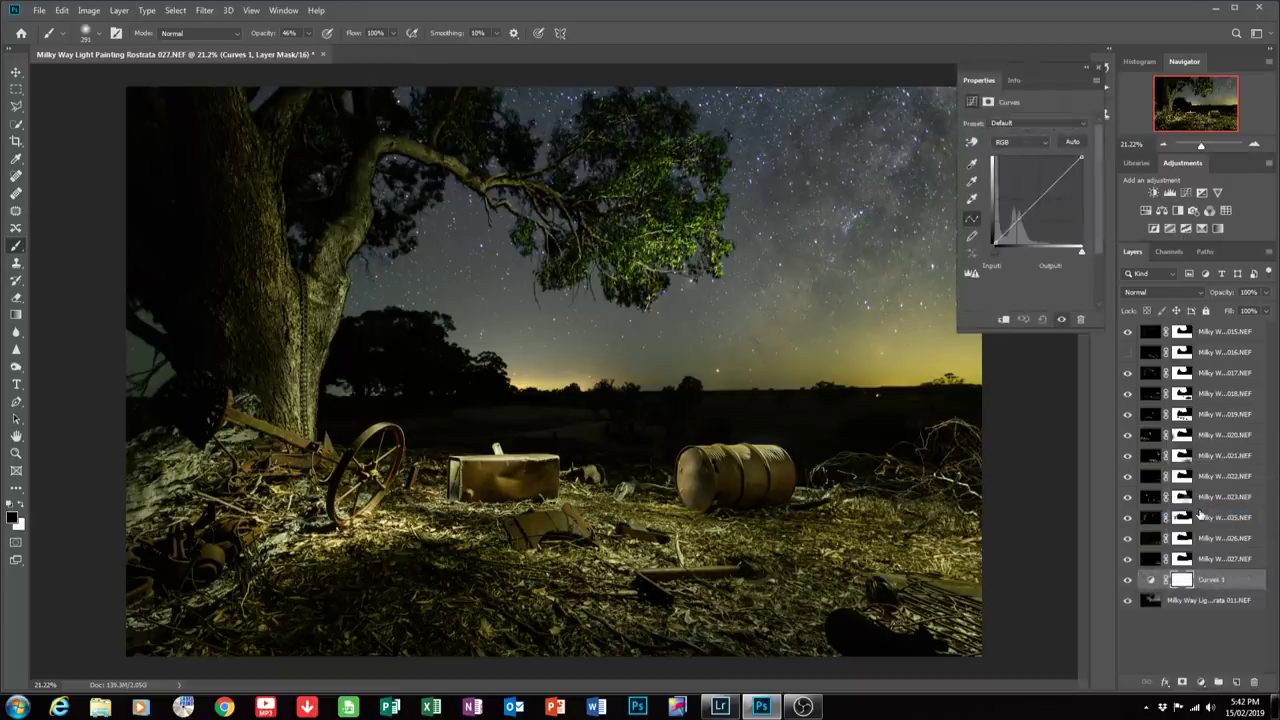
click(1003, 235)
drag(1003, 235, 1012, 230)
click(1021, 216)
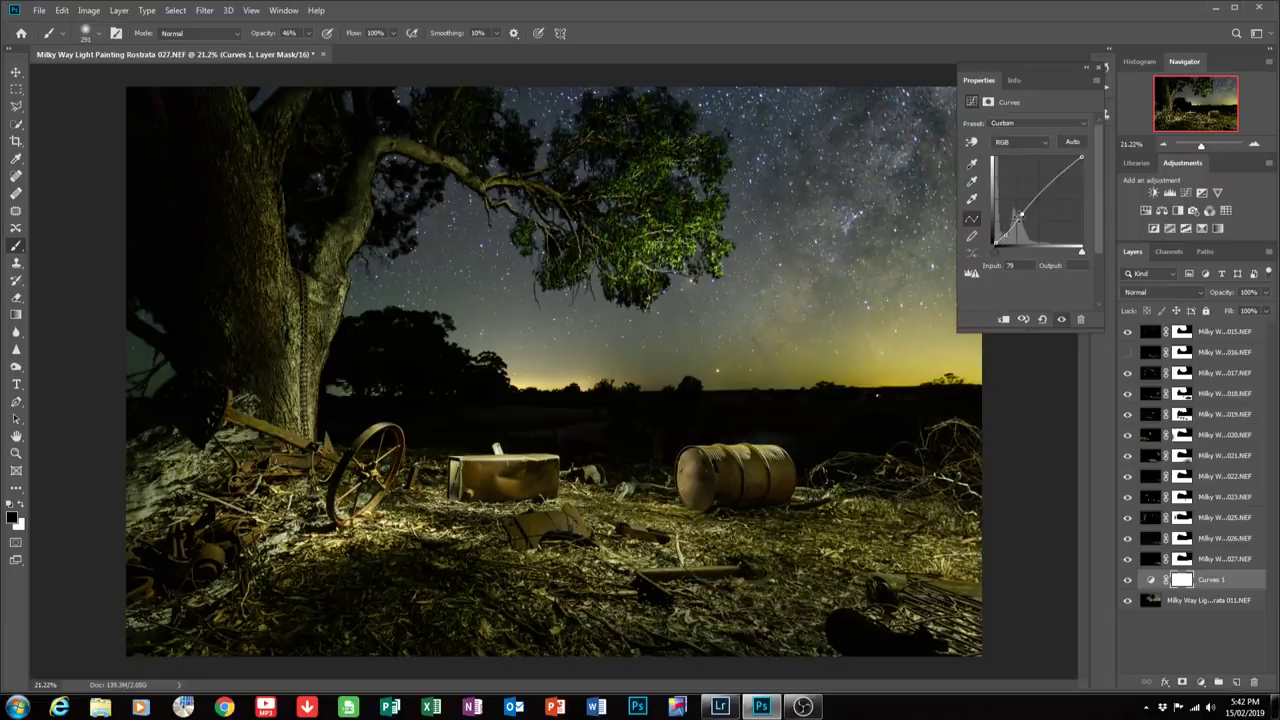
click(1098, 66)
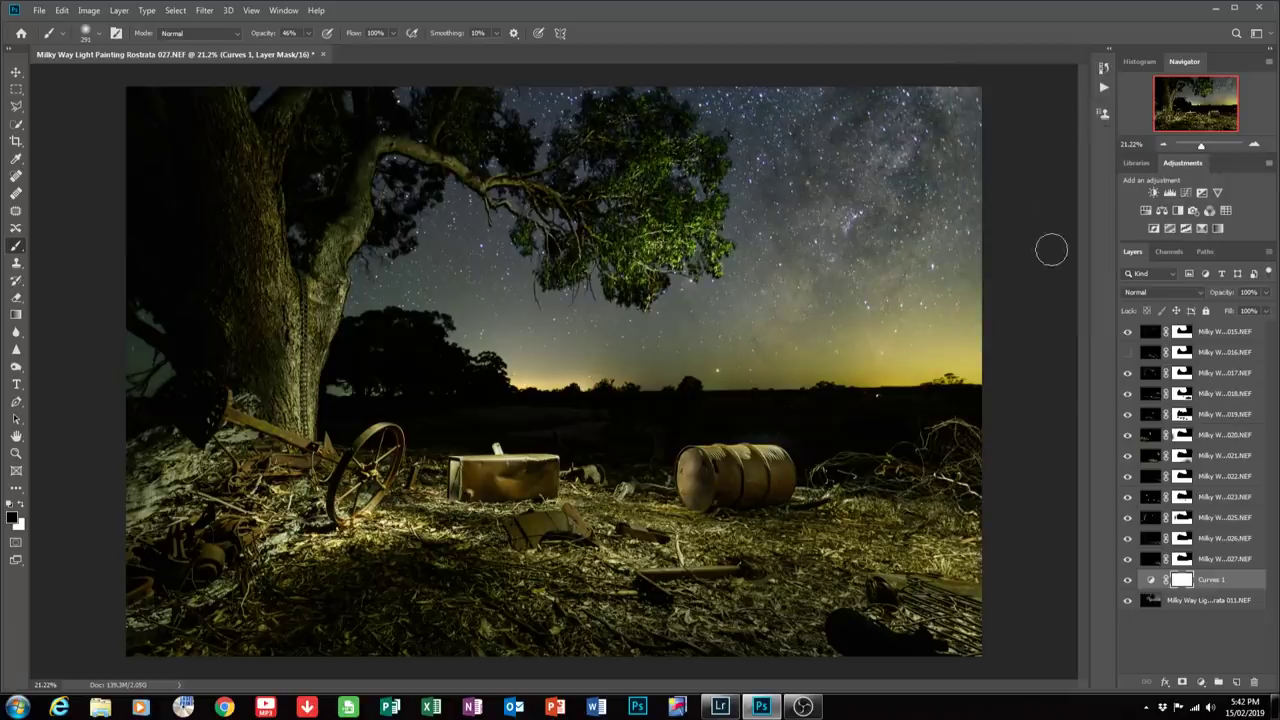
Toggle the Curves adjustment layer to compare the sky with and without it, leaving it visible.
click(1128, 580)
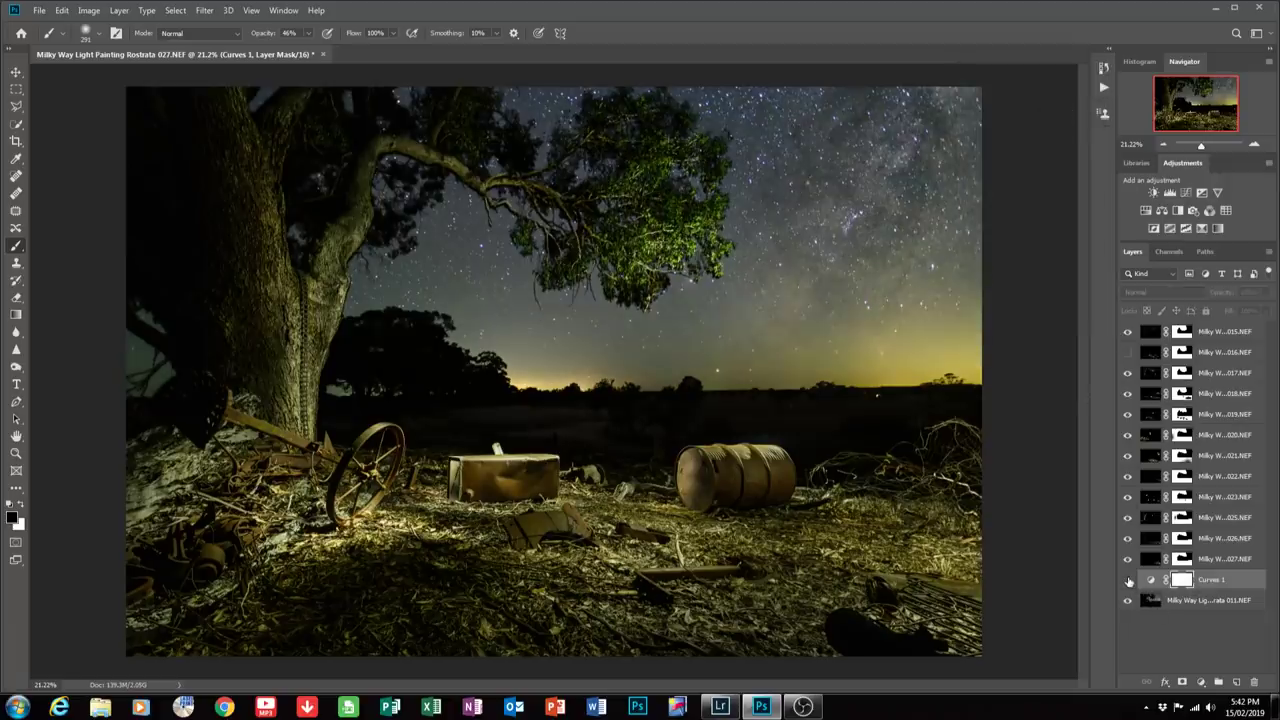
click(1128, 580)
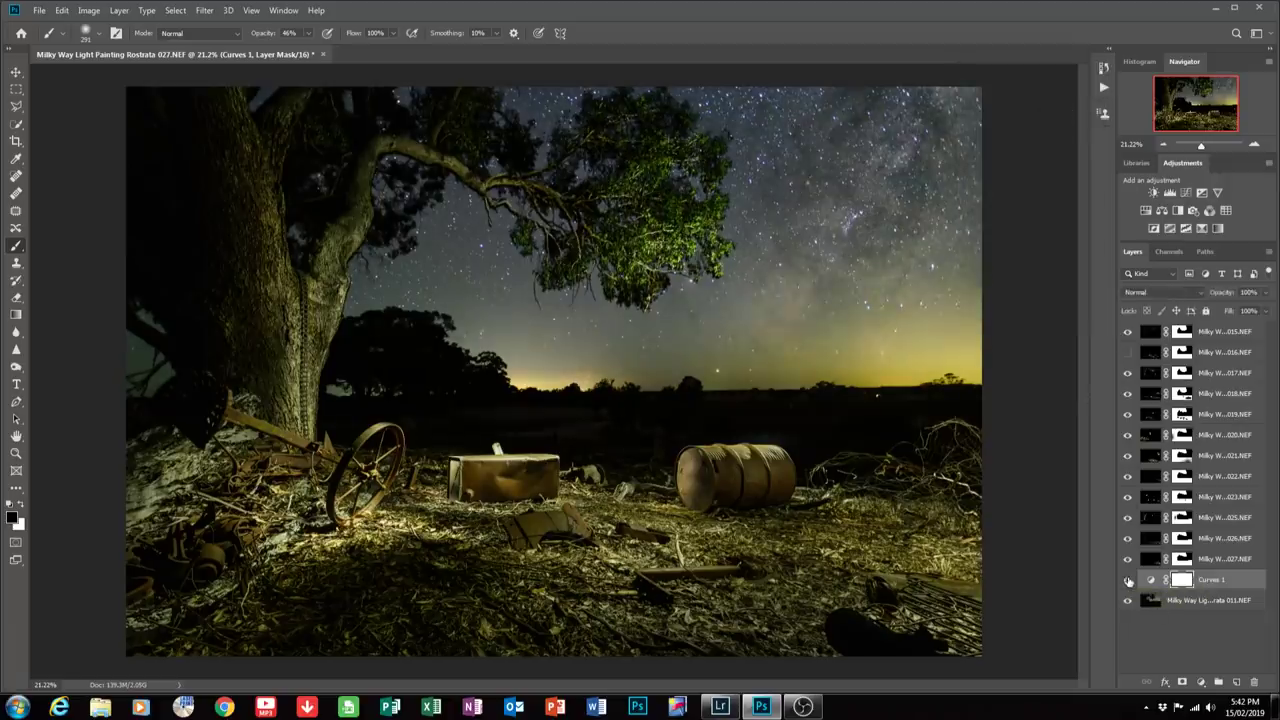
click(1128, 580)
click(1128, 580)
click(1128, 580)
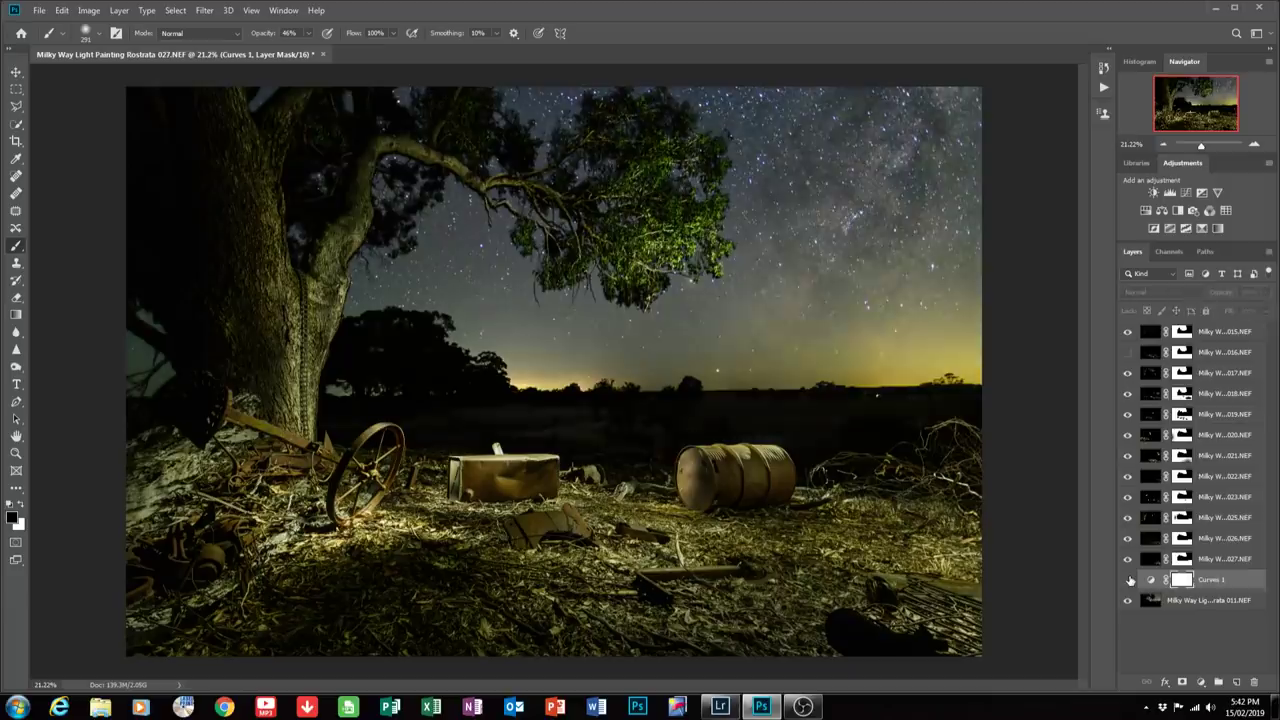
click(1128, 580)
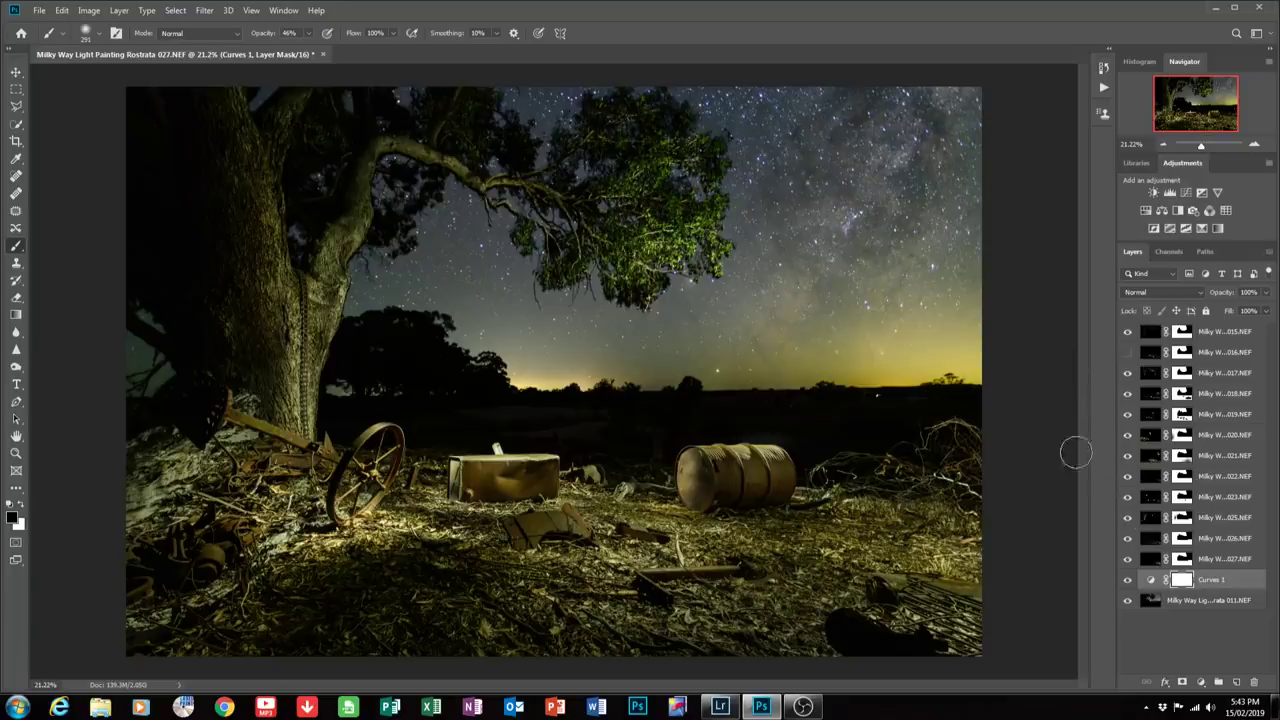
Flatten the image, discarding the hidden layers, and save the changes while quitting Photoshop.
click(119, 10)
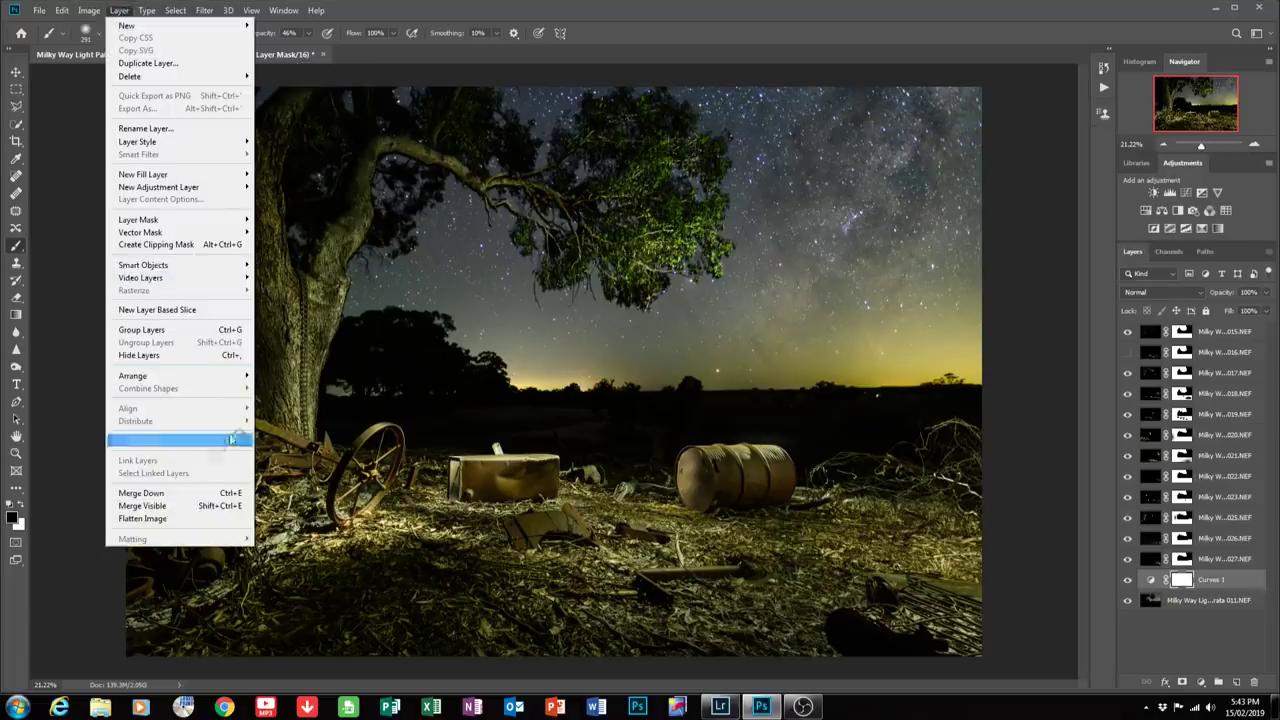
click(148, 518)
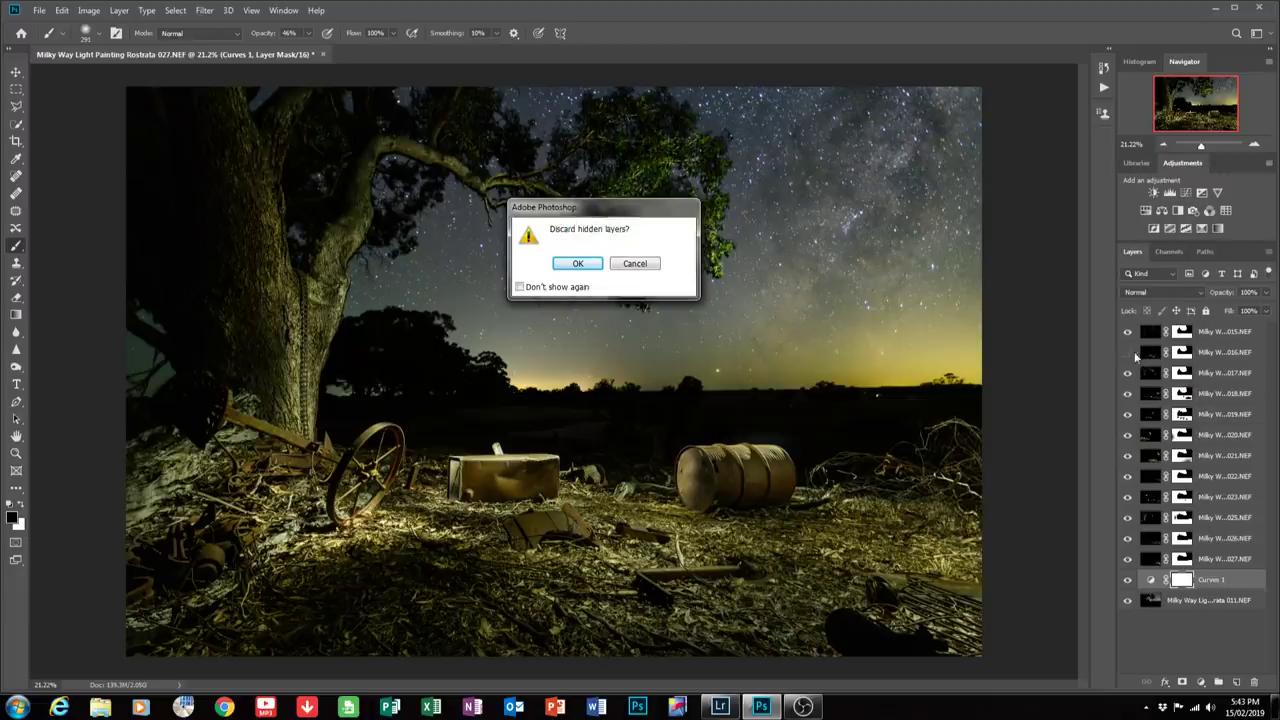
click(577, 264)
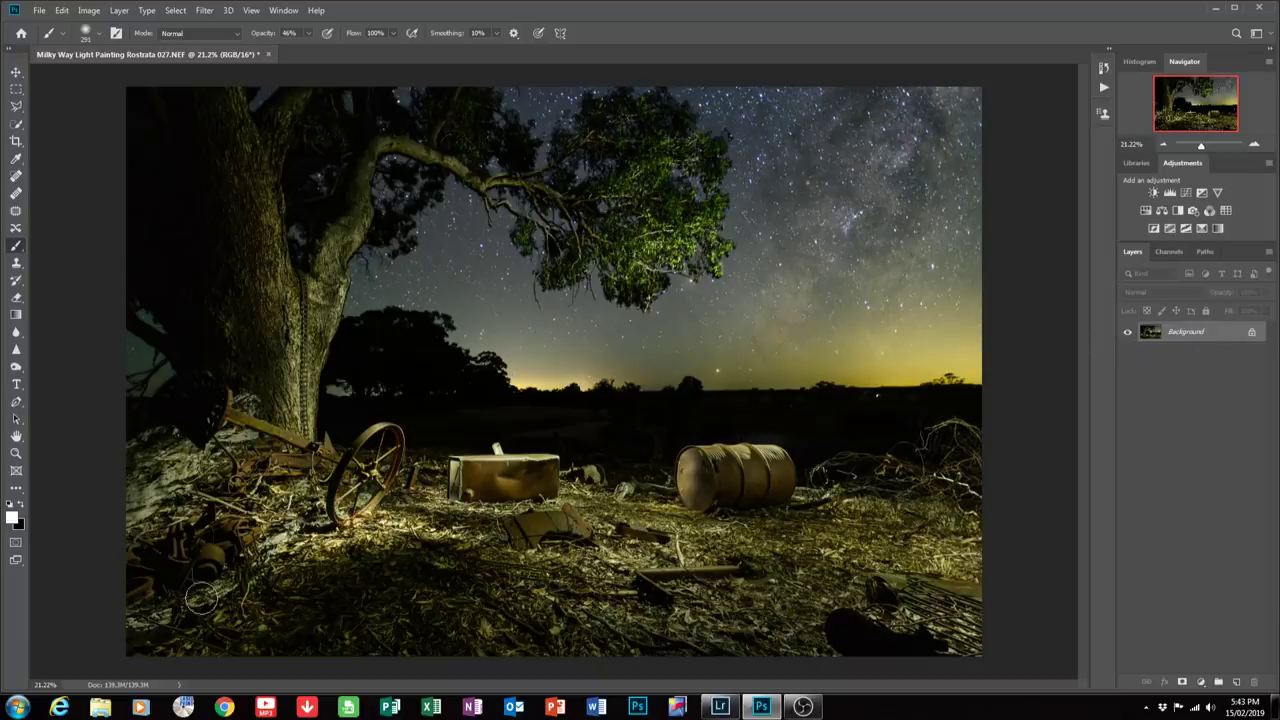
click(1259, 9)
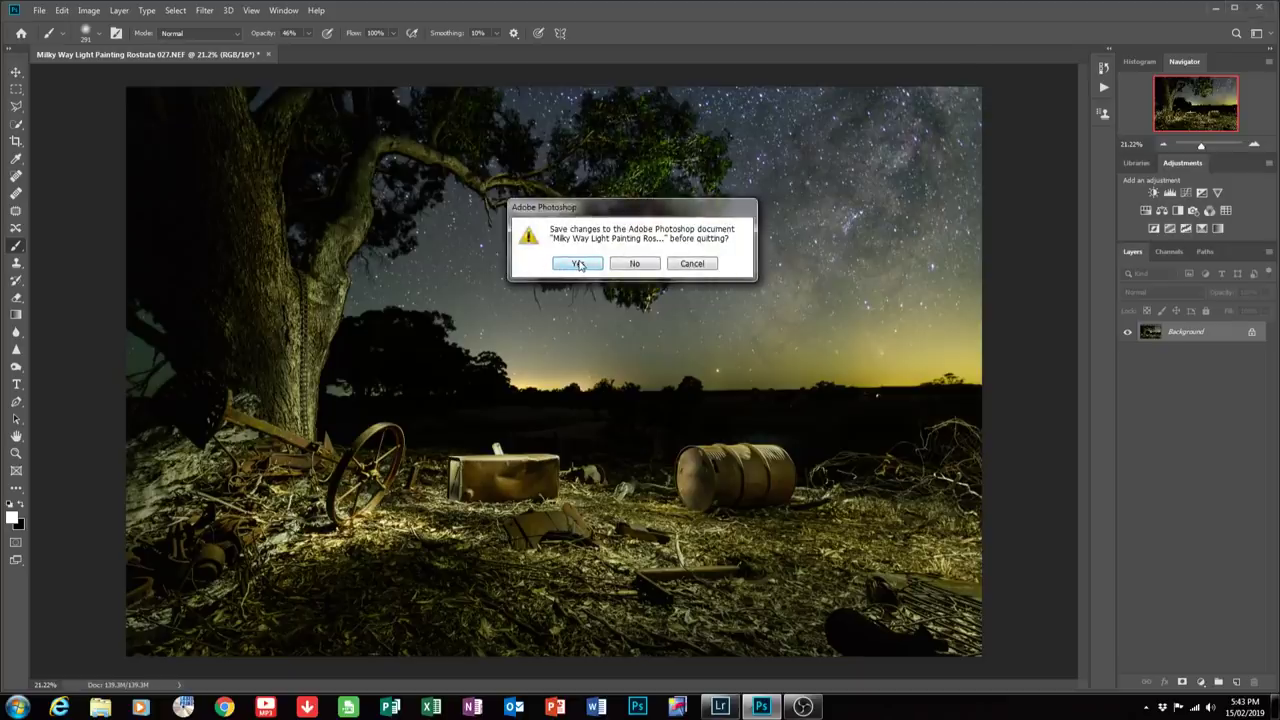
click(579, 264)
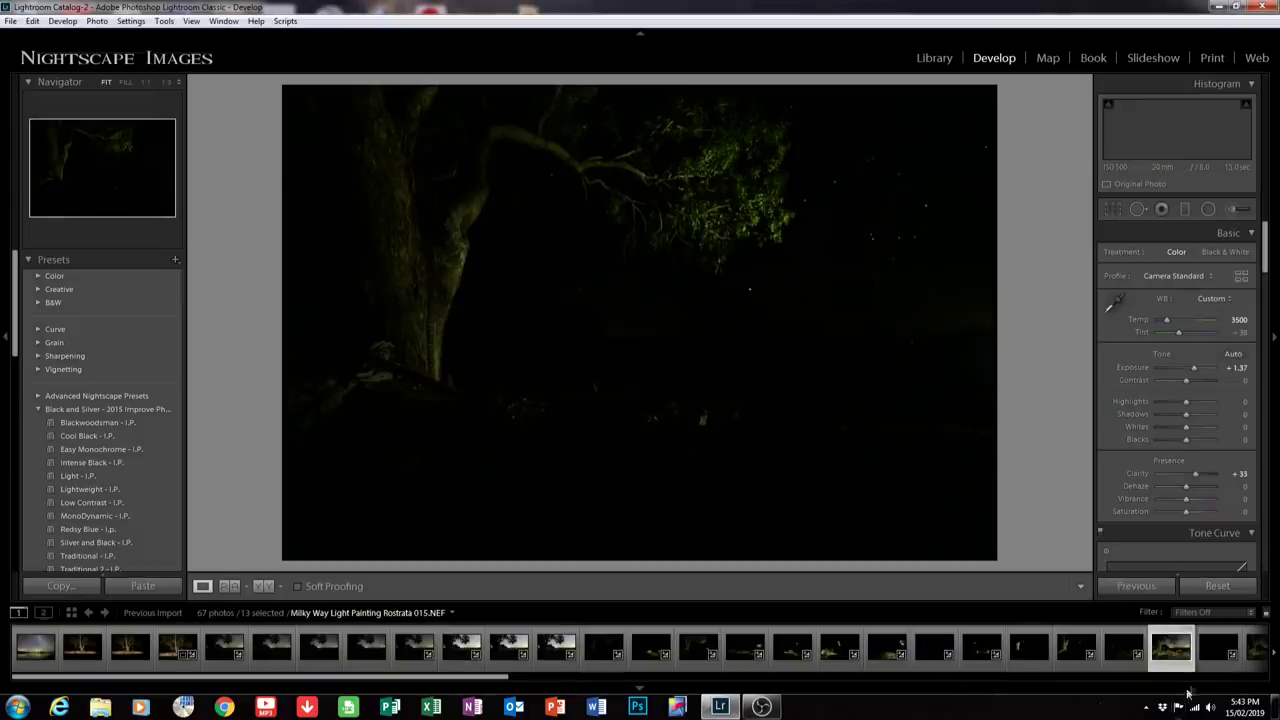
In Lightroom, darken the lower-right foreground of Milky Way Light Painting Rostrata 011-Edit.tif with a graduated filter at about -1.26 exposure, and preview it full screen.
click(1175, 663)
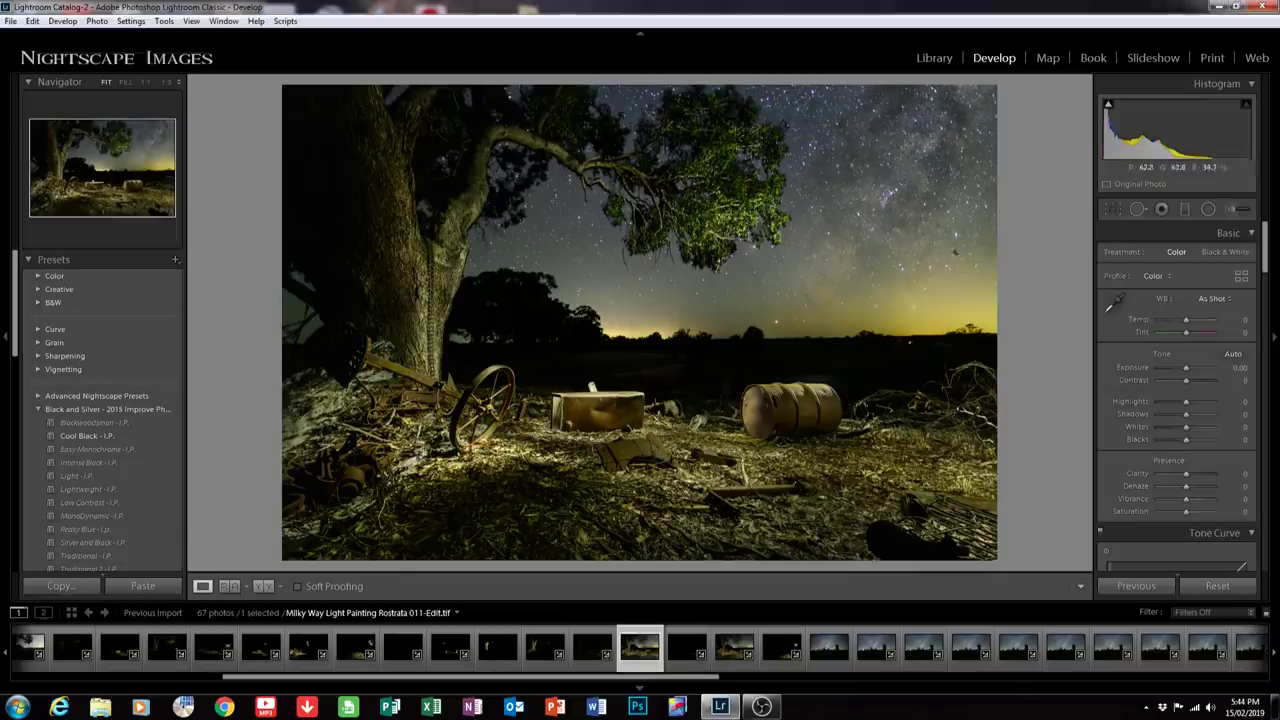
click(1185, 210)
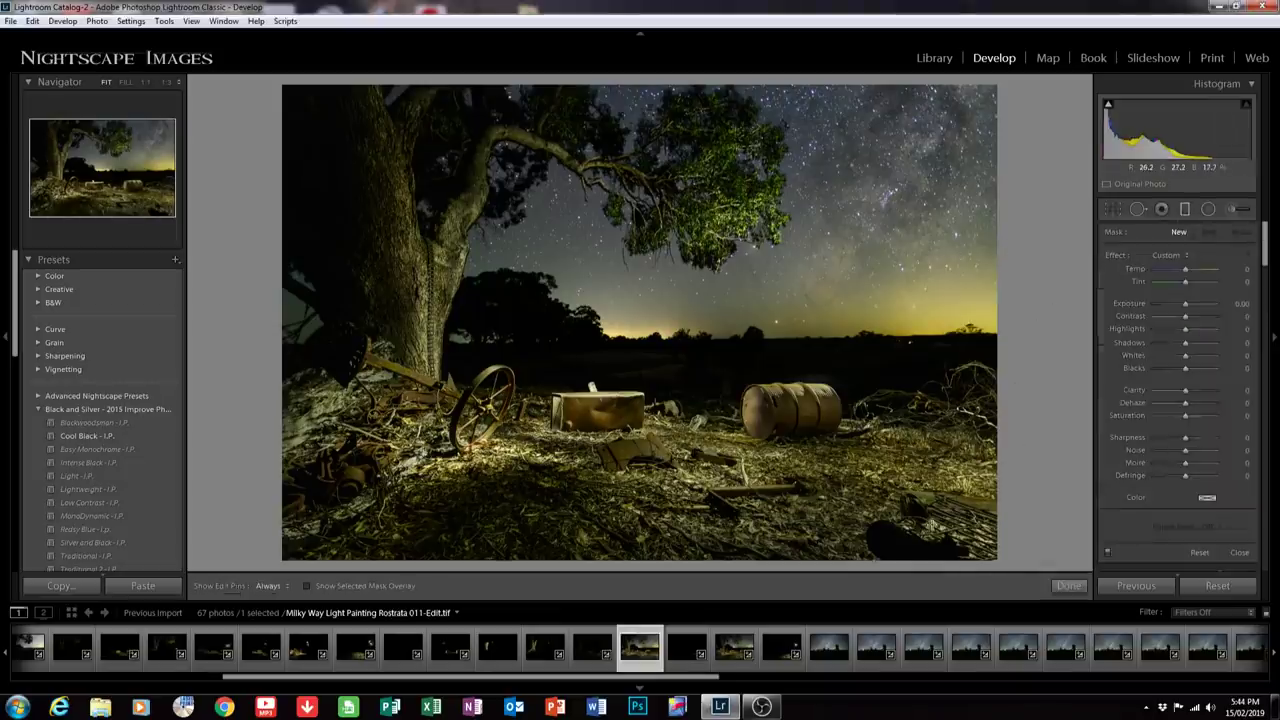
drag(931, 526, 874, 400)
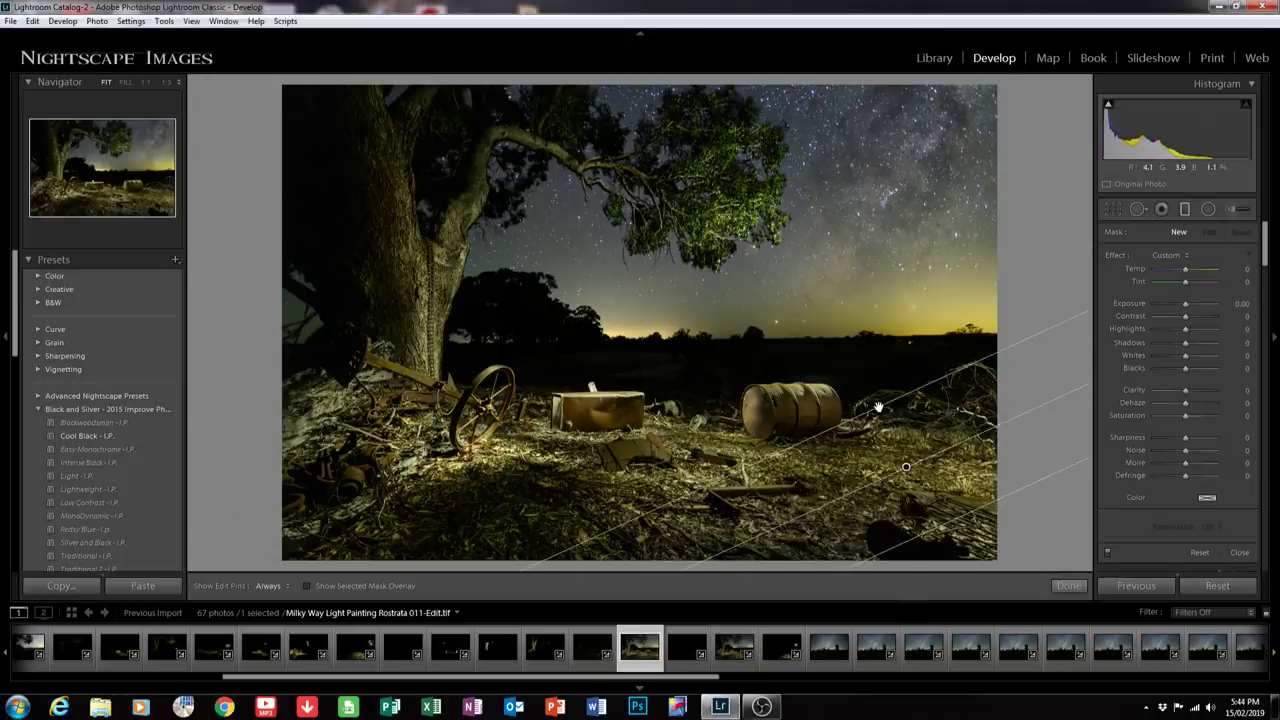
drag(1187, 310, 1180, 310)
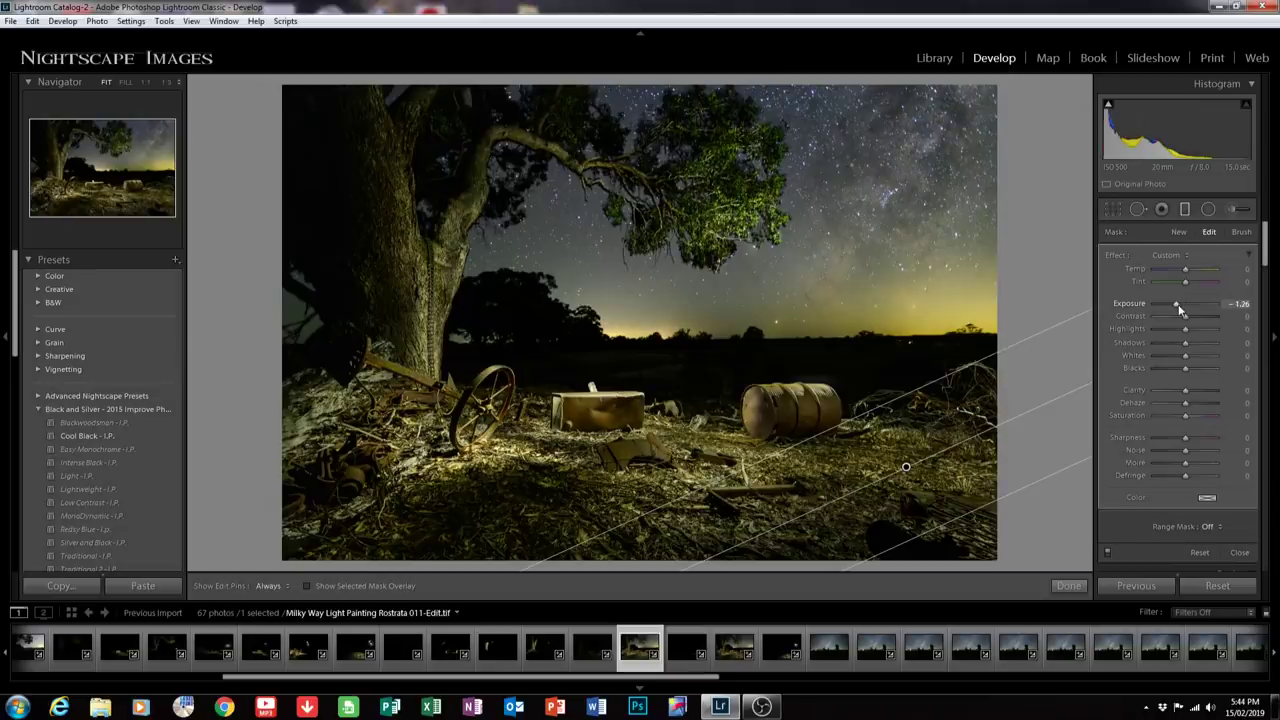
drag(1178, 304, 1175, 305)
click(1184, 208)
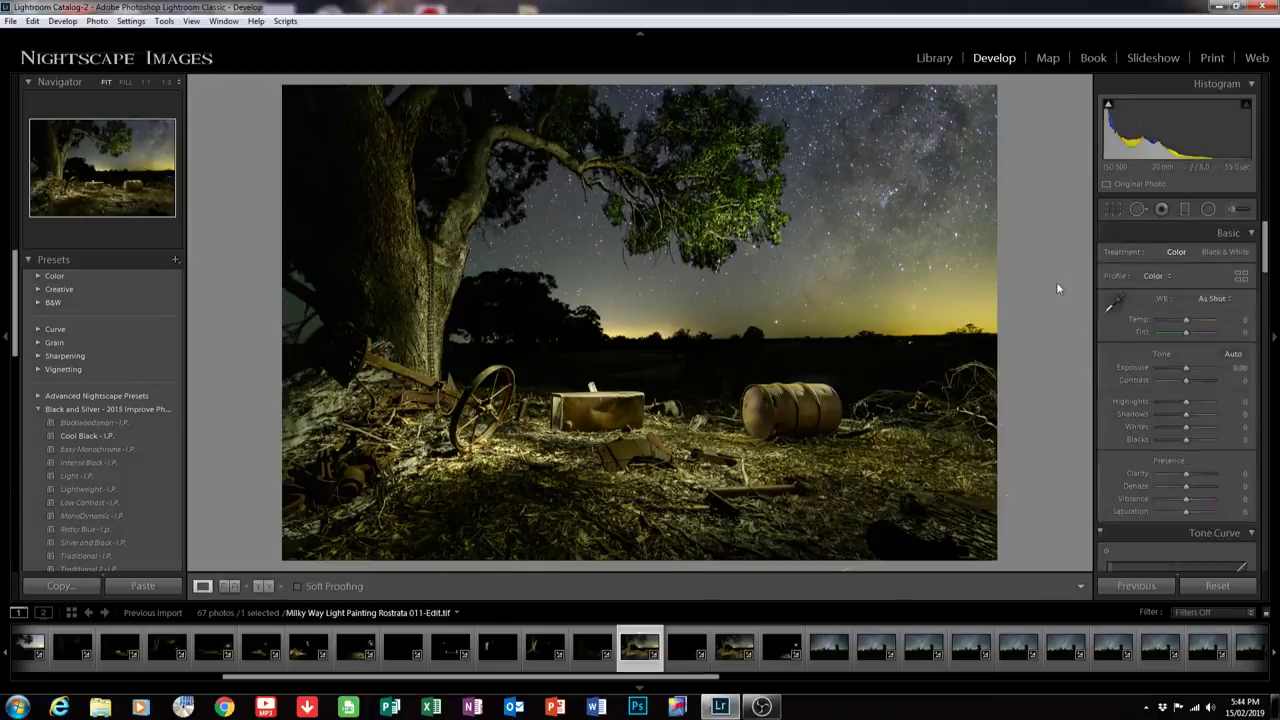
key(f)
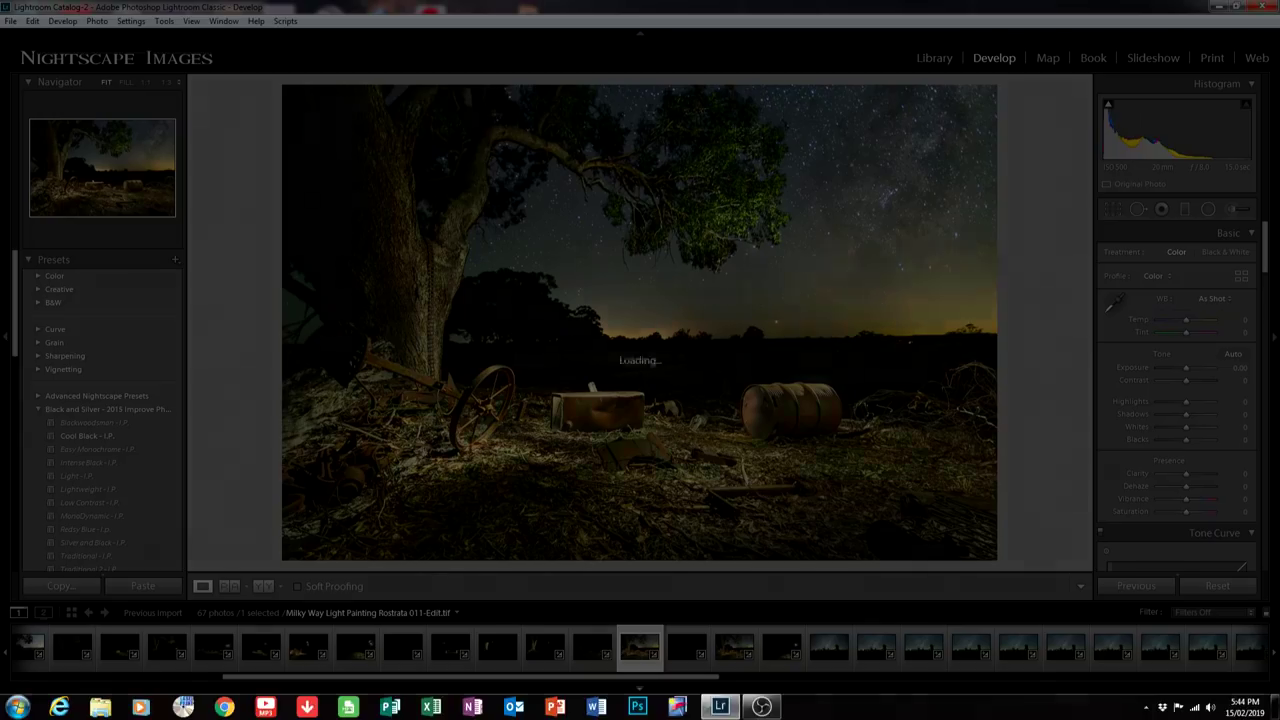